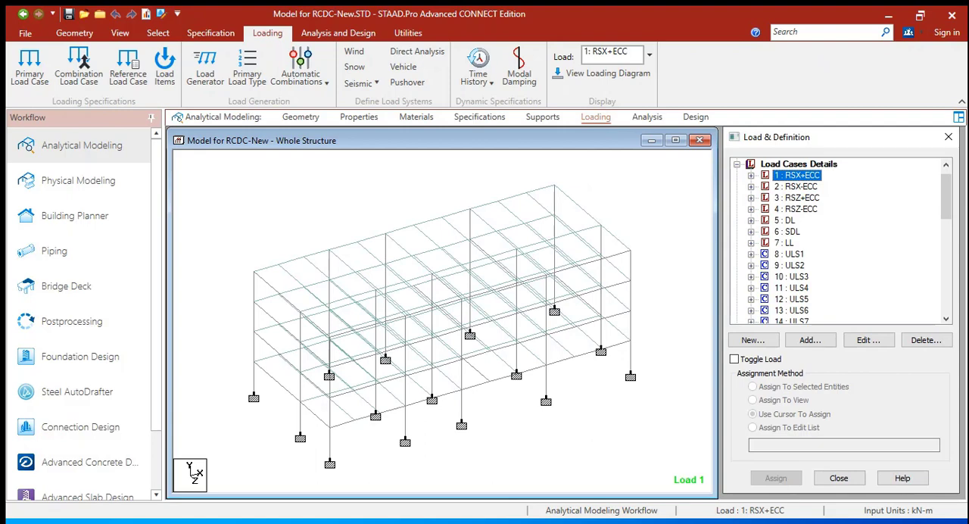
Go through the DL, SDL and LL primary load cases in the load case list
click(791, 220)
click(790, 232)
click(791, 243)
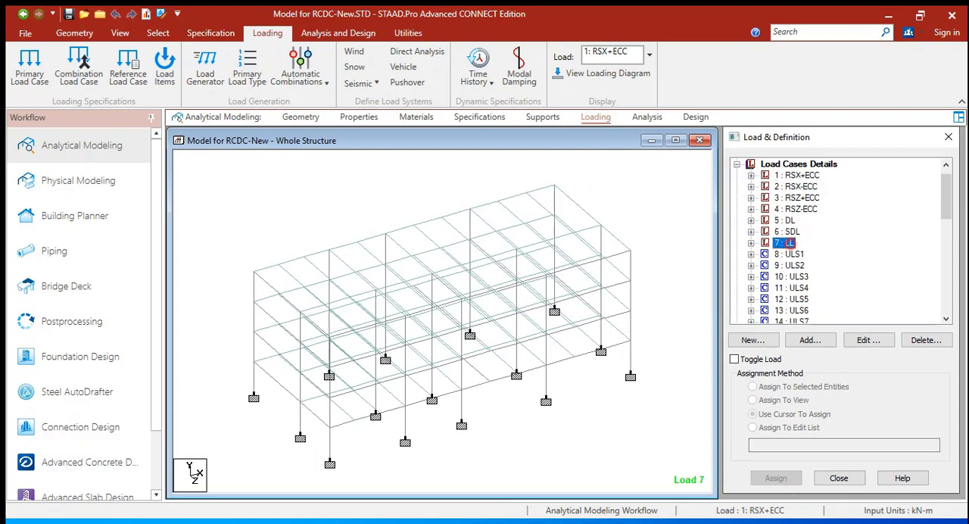
click(790, 221)
click(792, 231)
click(791, 243)
Review the load combinations from ULS1 through ULS34 in the load case list
scroll(841, 242, down, 3)
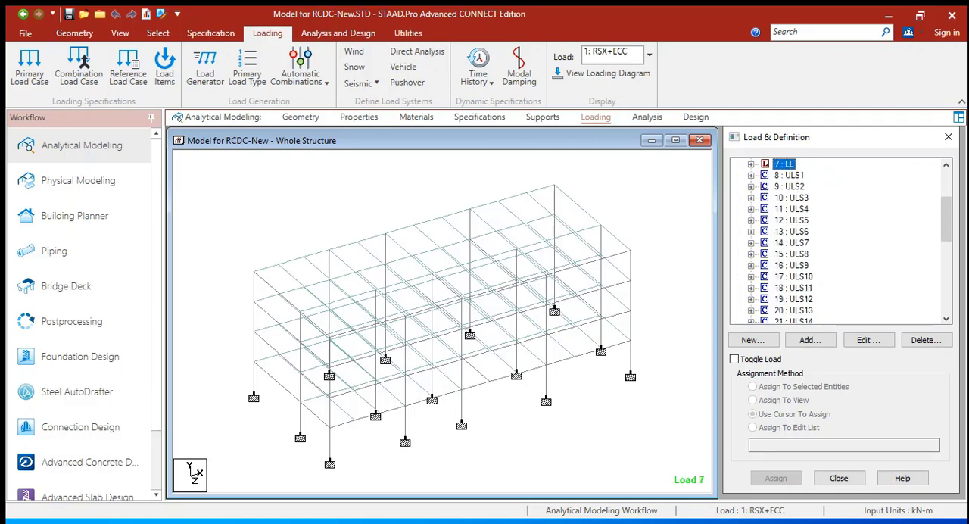
click(790, 175)
scroll(840, 242, down, 4)
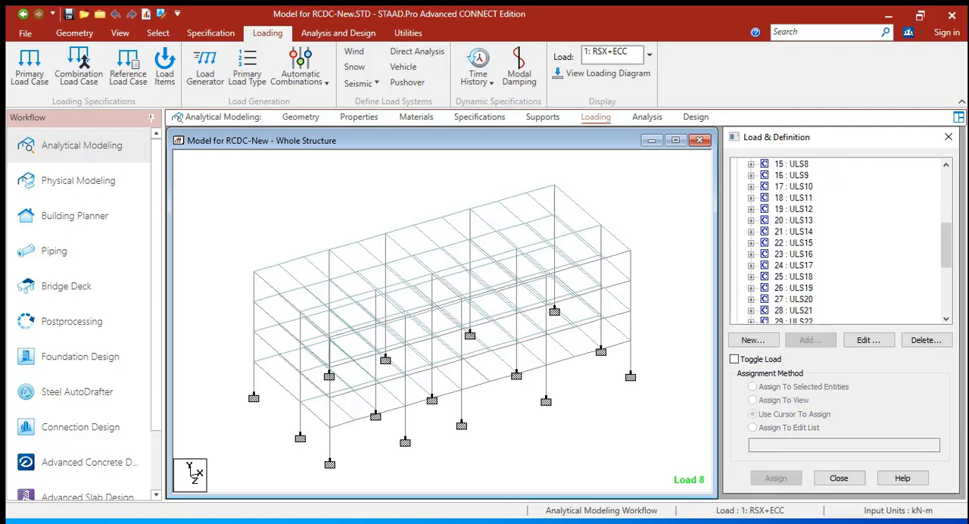
scroll(840, 243, down, 3)
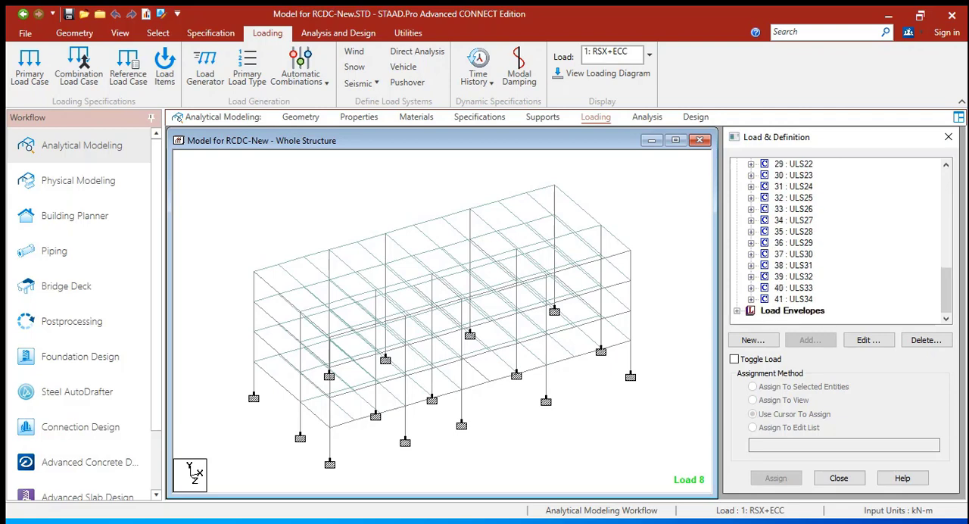
click(803, 298)
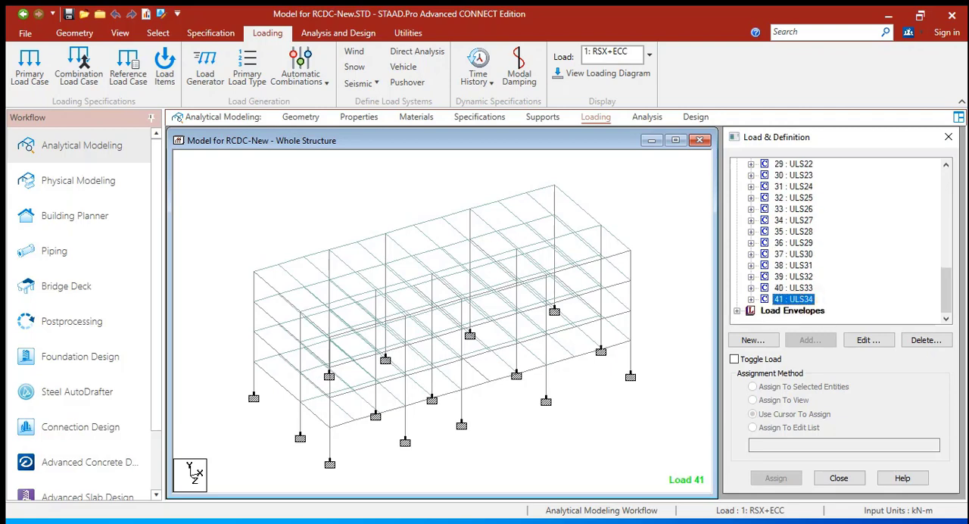
scroll(840, 242, up, 6)
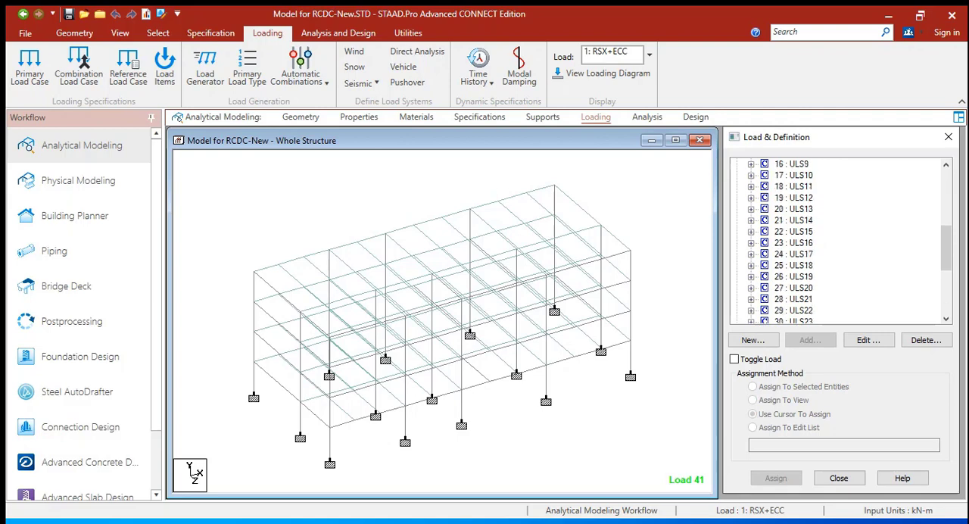
scroll(840, 243, up, 3)
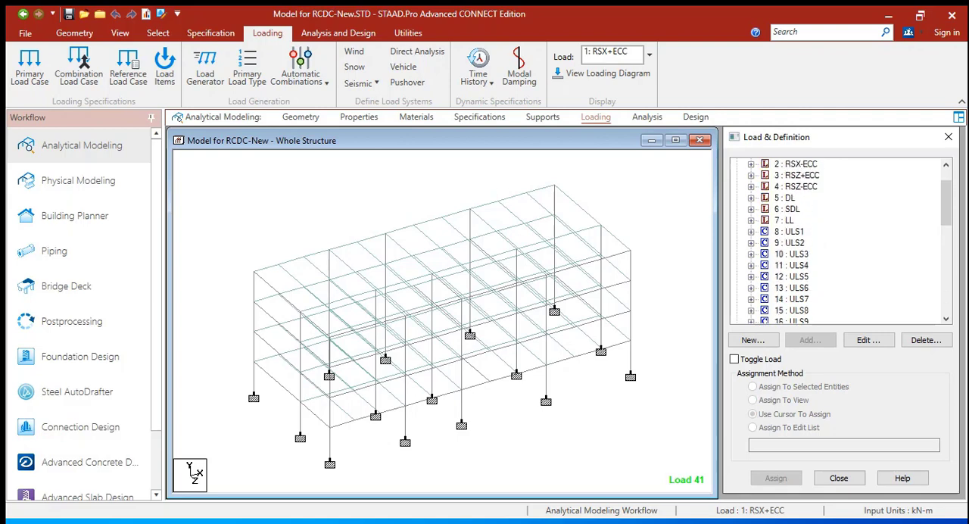
drag(946, 202, 946, 293)
scroll(840, 242, up, 1)
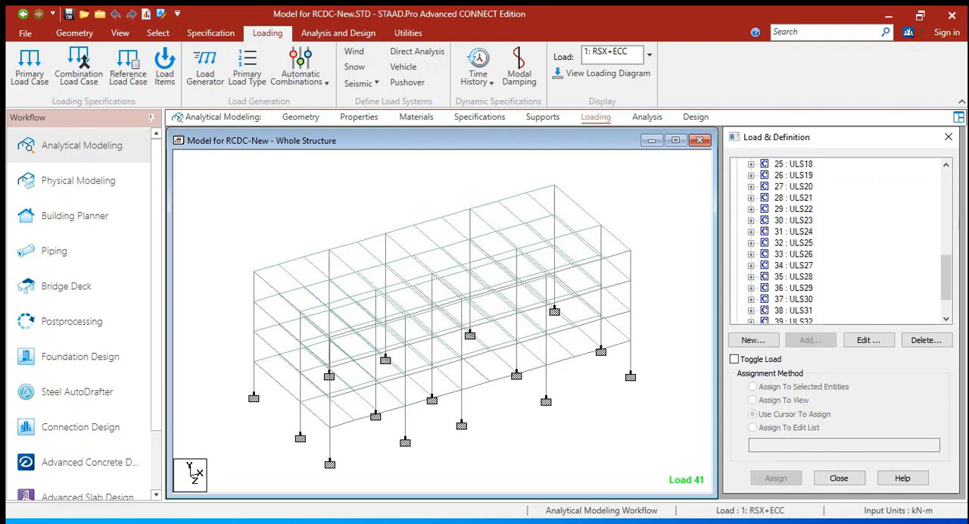
scroll(840, 242, up, 1)
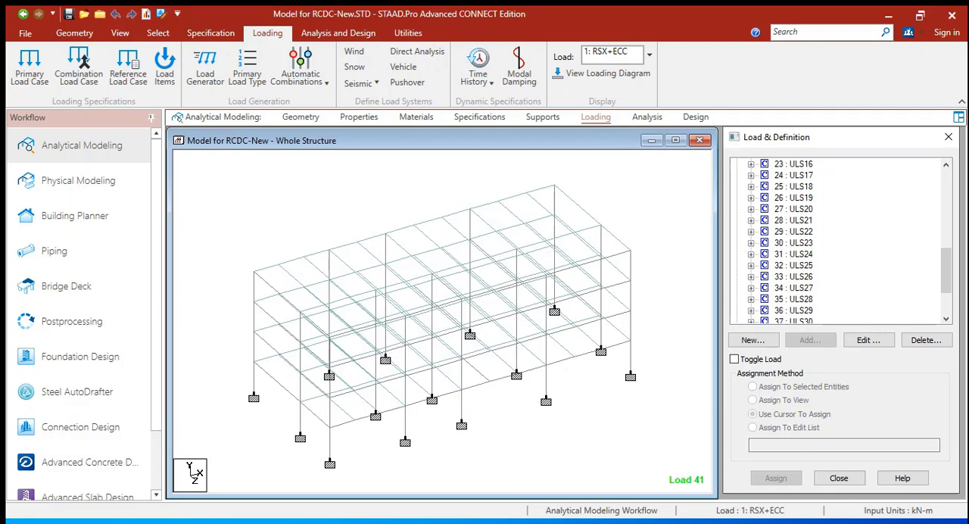
click(631, 225)
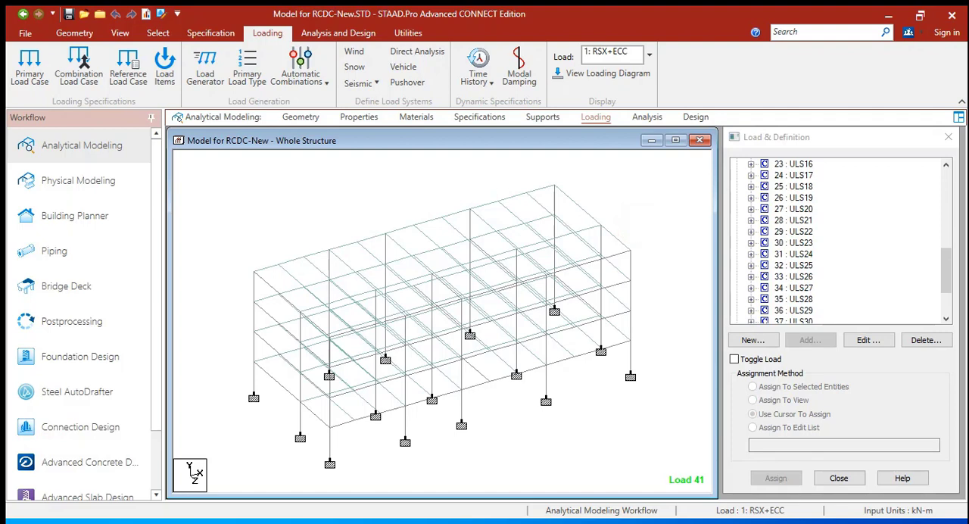
Run the structural analysis of the model and close its results while staying in modeling mode
click(338, 33)
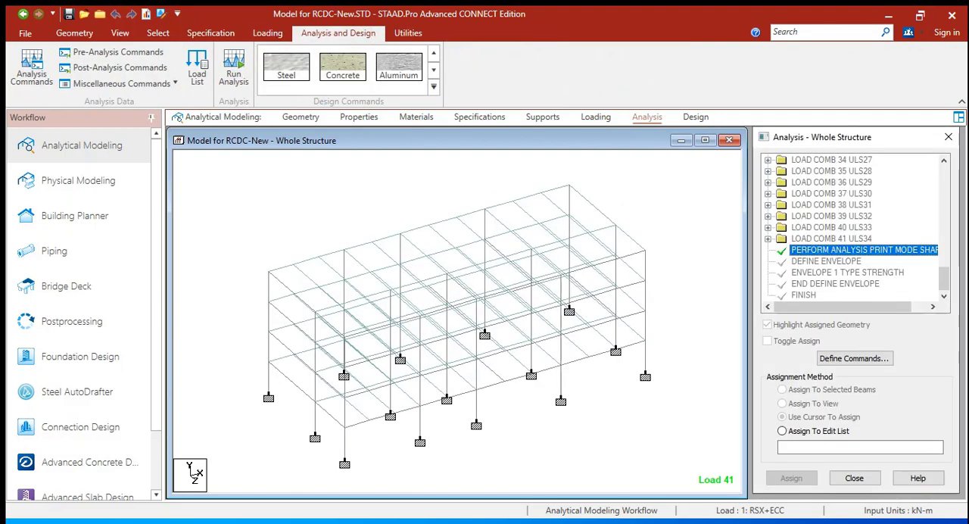
click(233, 72)
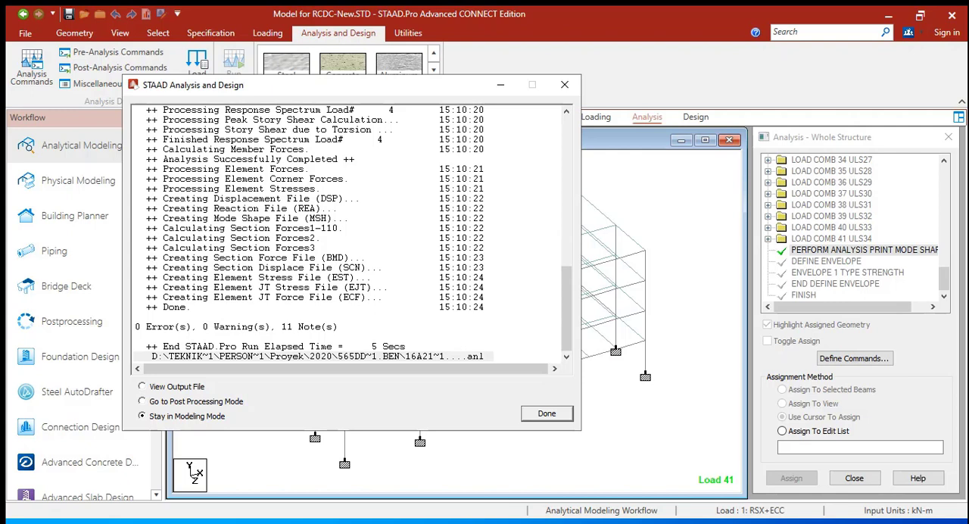
click(551, 414)
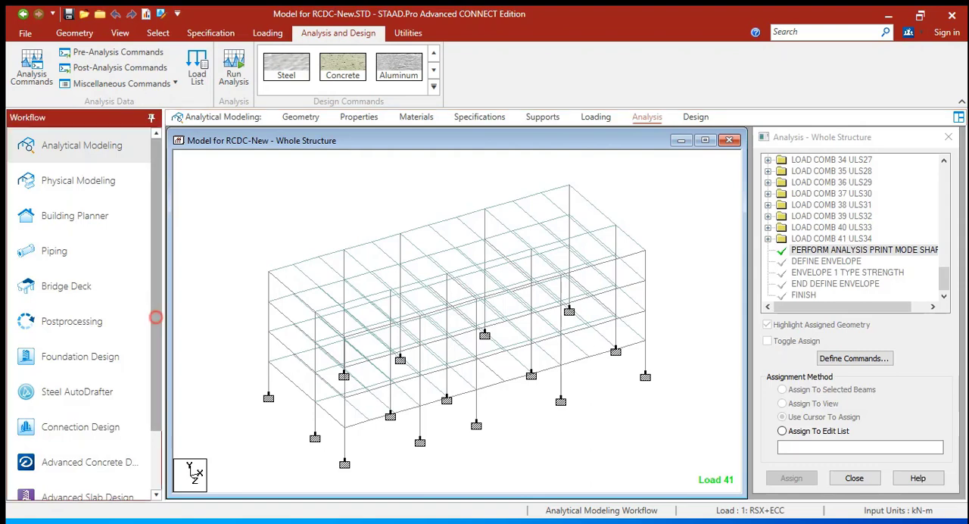
Widen the workflow list and switch to the Advanced Concrete Design module (STAAD RCDC)
scroll(155, 317, down, 1)
scroll(81, 314, down, 1)
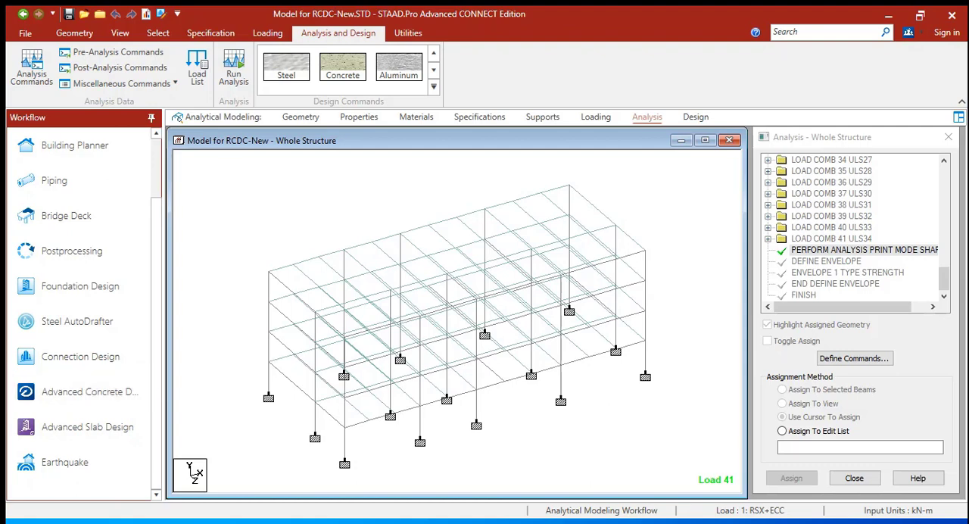
drag(173, 391, 213, 391)
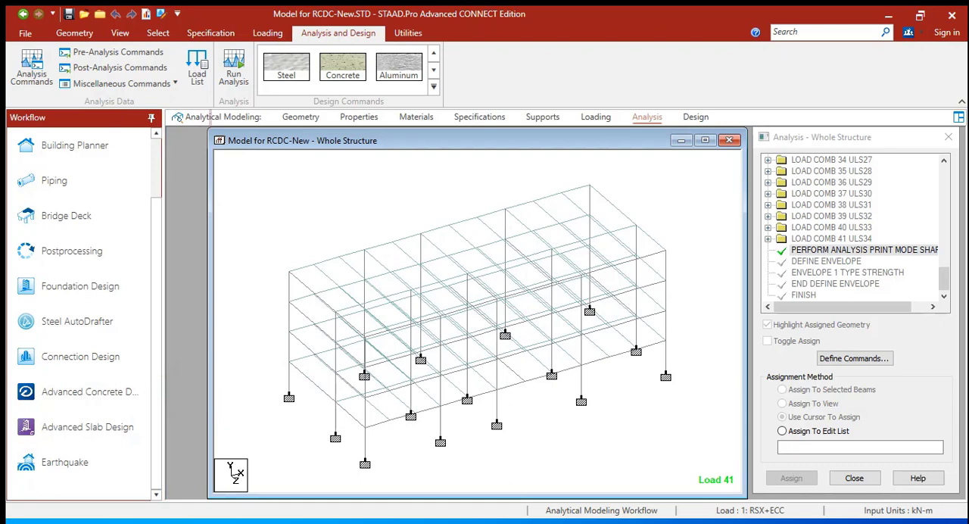
drag(164, 392, 193, 391)
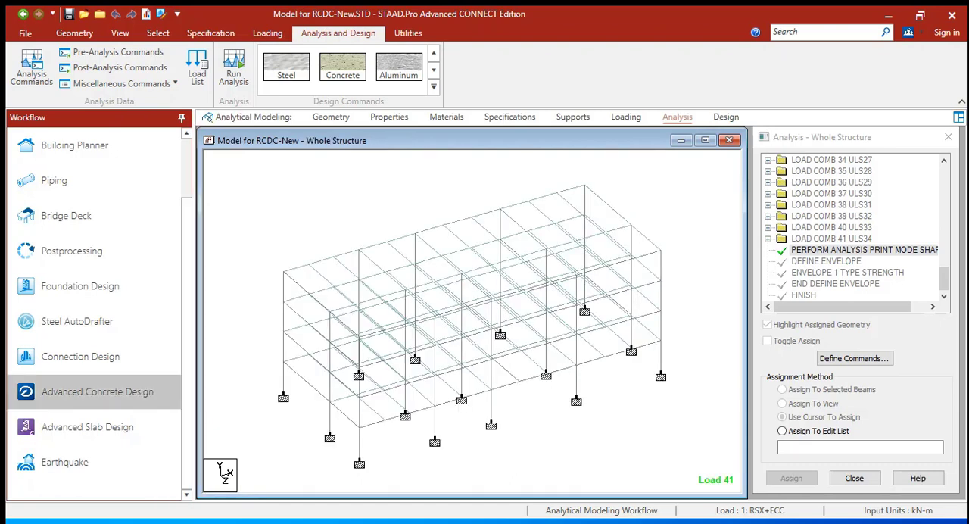
click(113, 391)
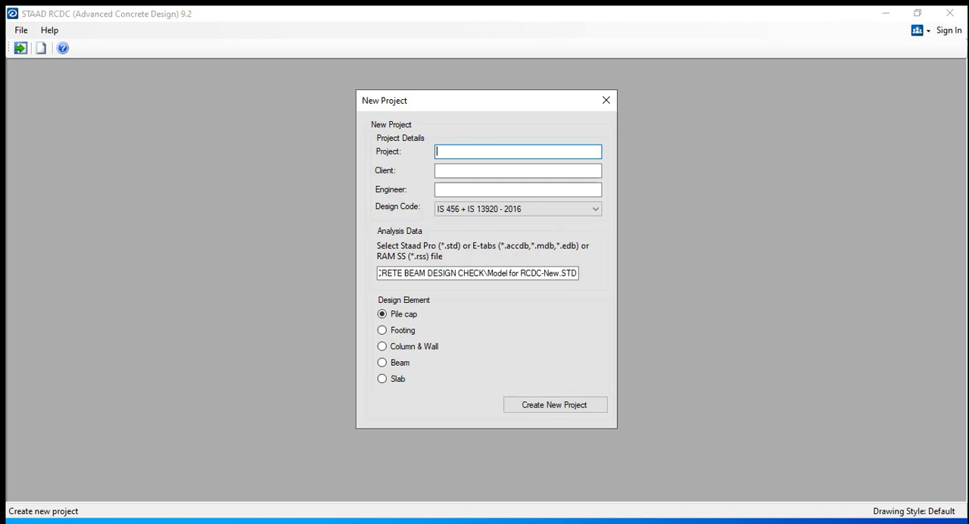
click(481, 151)
click(573, 409)
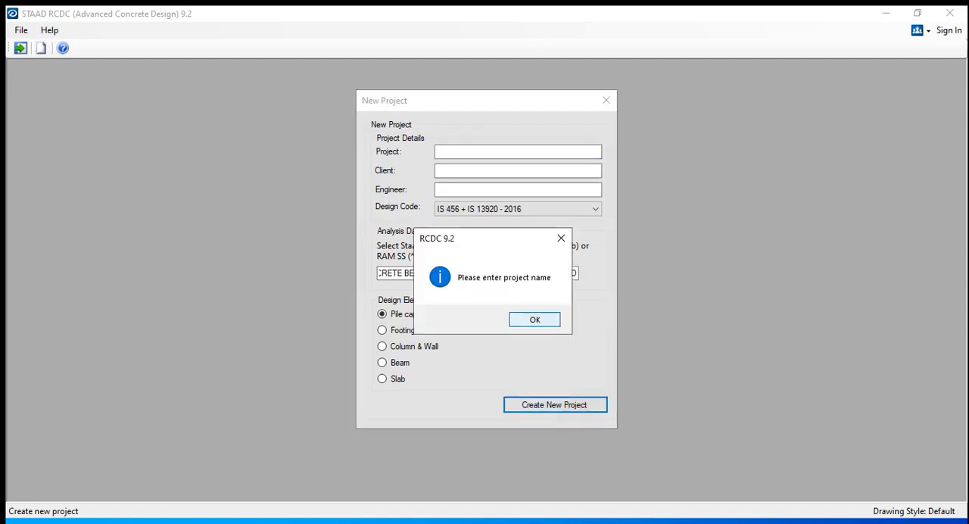
click(534, 320)
Fill in the new project's details with project name RCDC, client aaaa and engineer aaaa
click(466, 149)
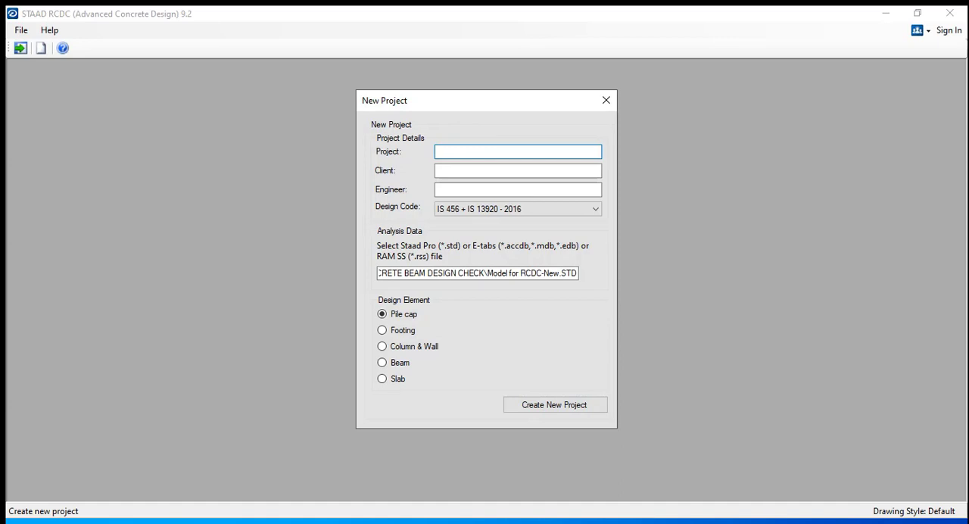
text(RCDC)
key(Tab)
text(aaa)
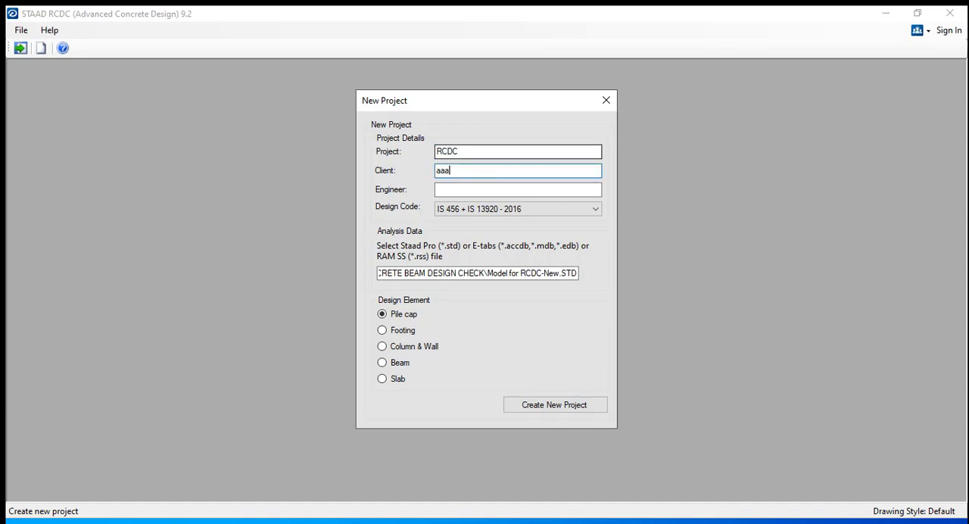
text(a)
key(Tab)
text(aaaa)
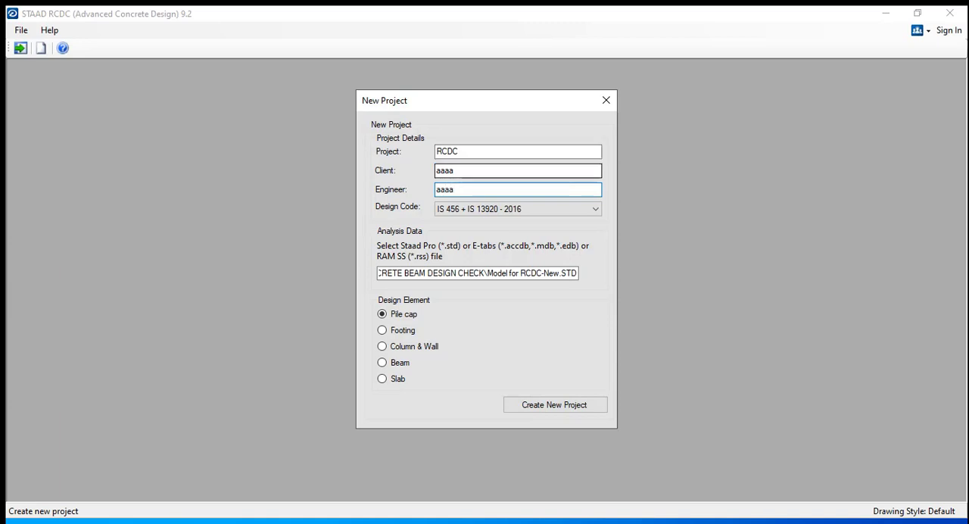
Set the new project's design code to ACI 318M - 2014
click(558, 210)
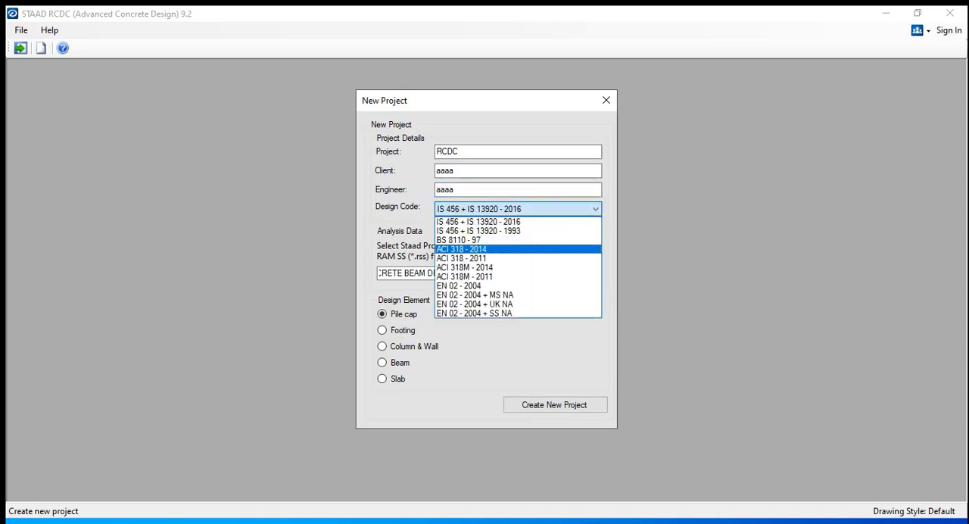
key(Down)
key(Down)
key(Down)
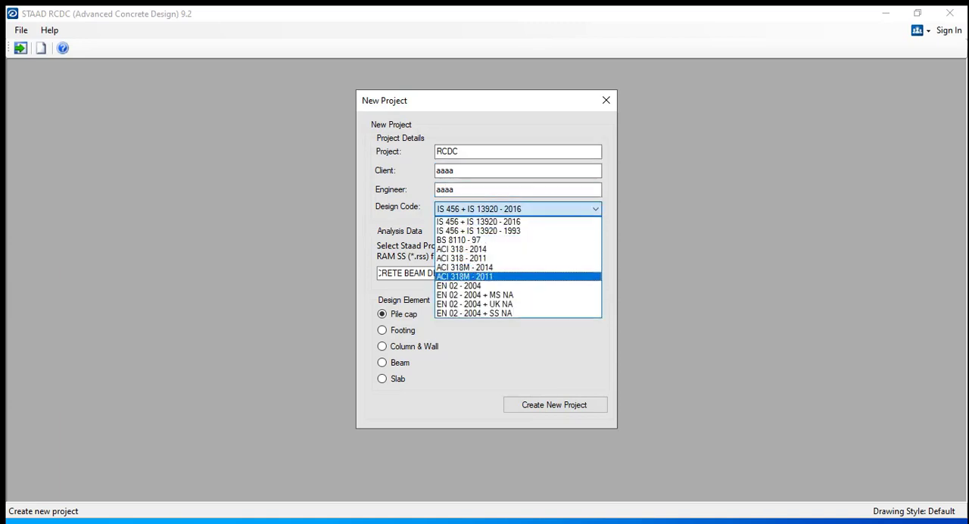
key(Up)
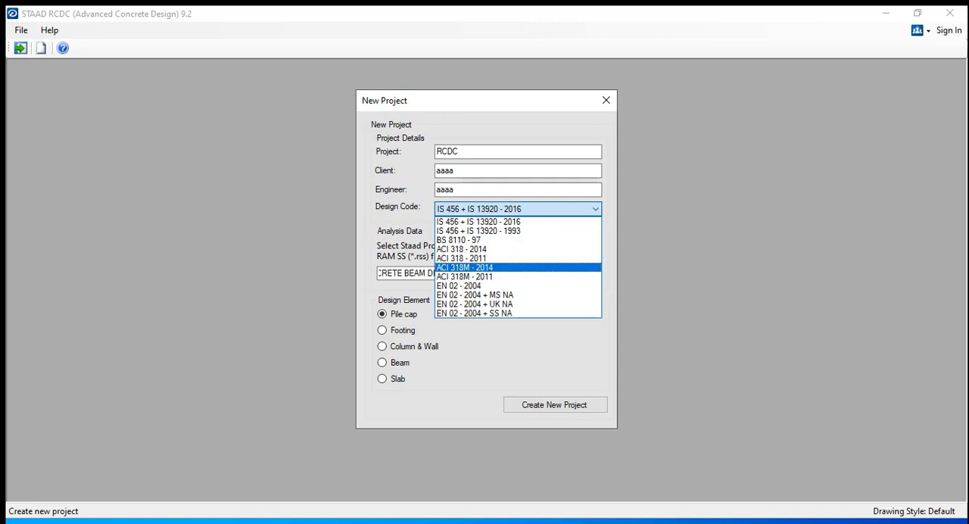
key(Up)
key(Up)
click(506, 267)
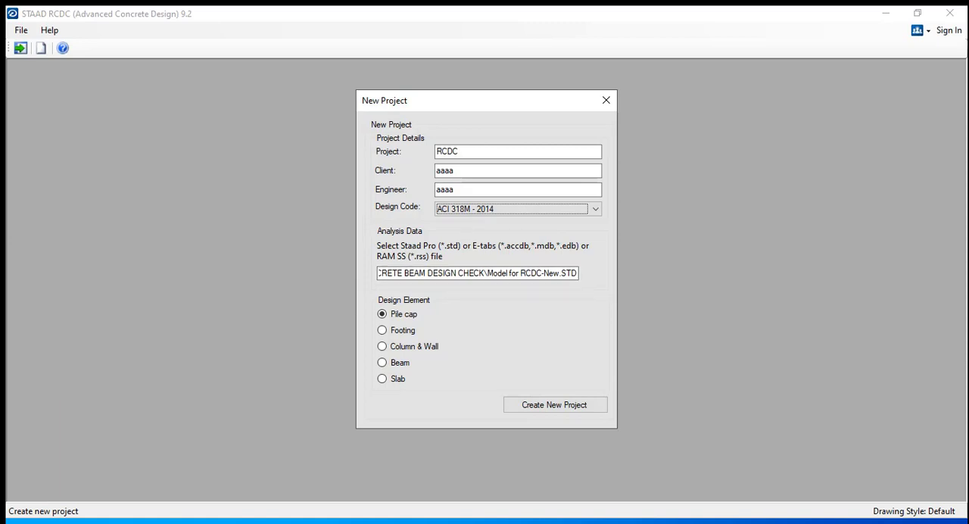
Check the STAAD model file path given as the new project's analysis data
mouse_move(572, 274)
mouse_down()
mouse_move(378, 271)
mouse_move(587, 273)
mouse_up()
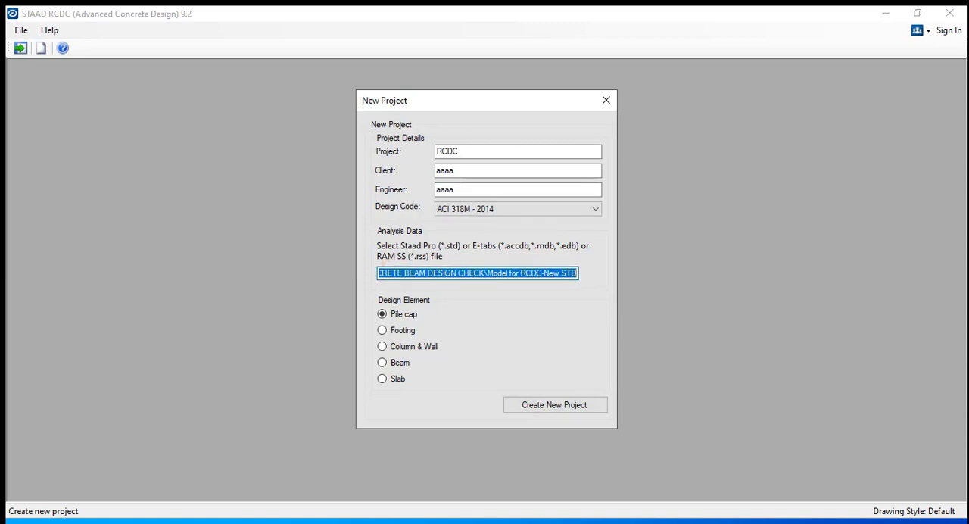
click(525, 272)
double_click(496, 272)
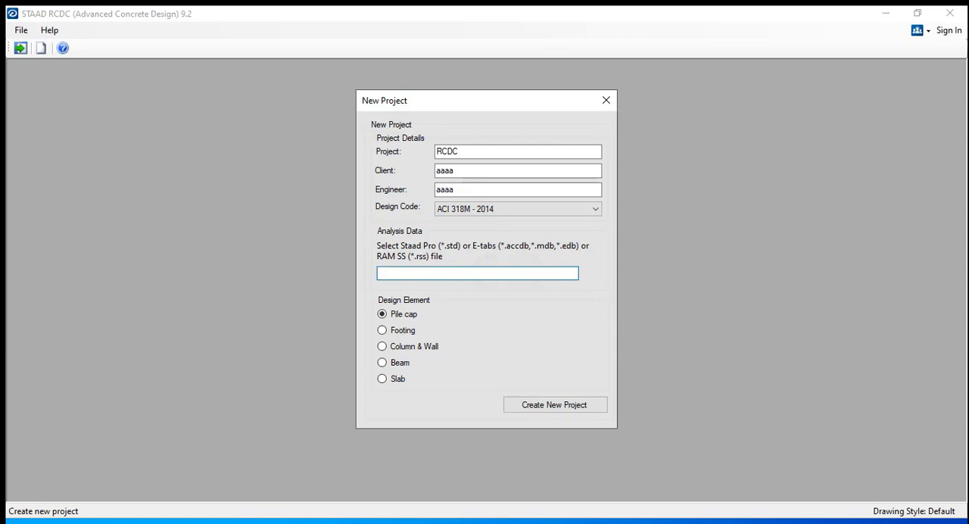
drag(488, 274, 561, 273)
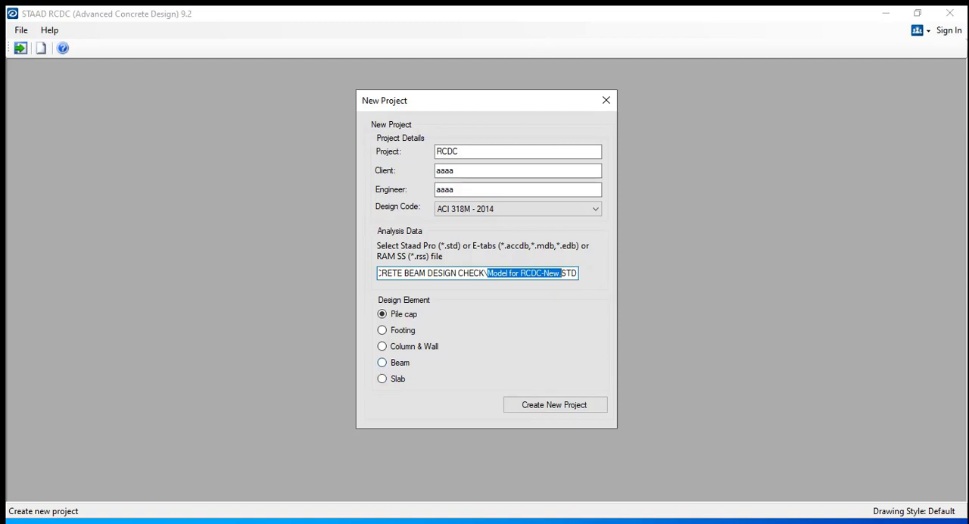
Choose Beam as the design element at the 3.2m level and create the new project
click(383, 362)
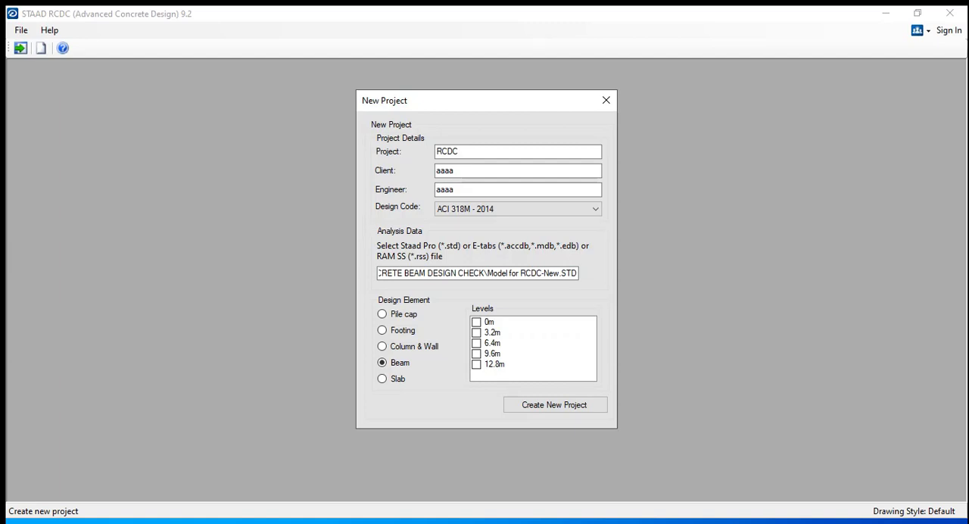
click(476, 334)
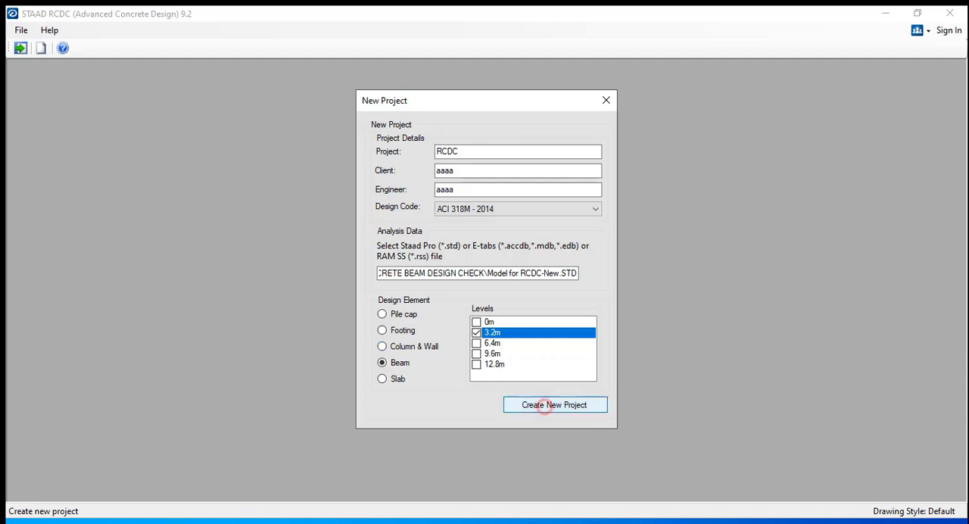
click(539, 404)
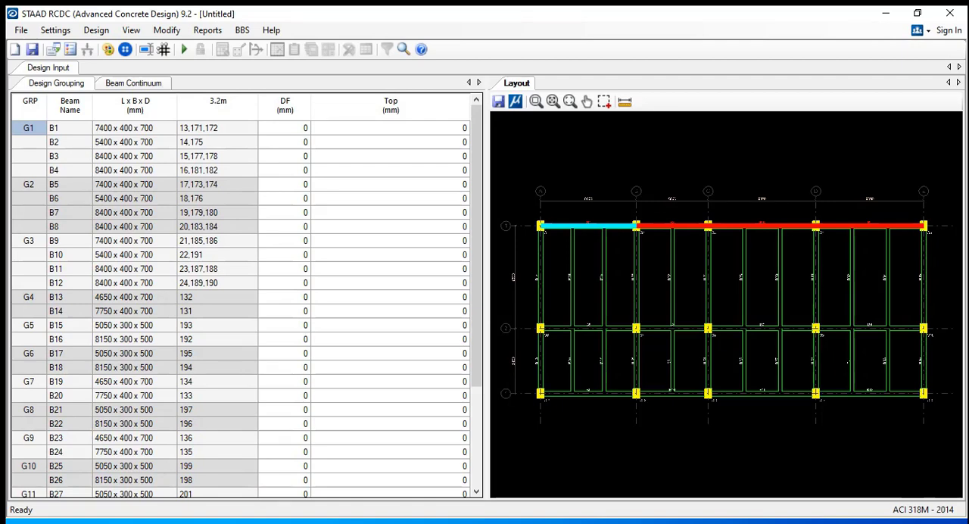
Inspect beam B1 between columns C1 and C2 in the layout and select it to show its design group
mouse_move(660, 266)
middle_down()
mouse_move(695, 257)
mouse_move(664, 257)
middle_up()
click(689, 252)
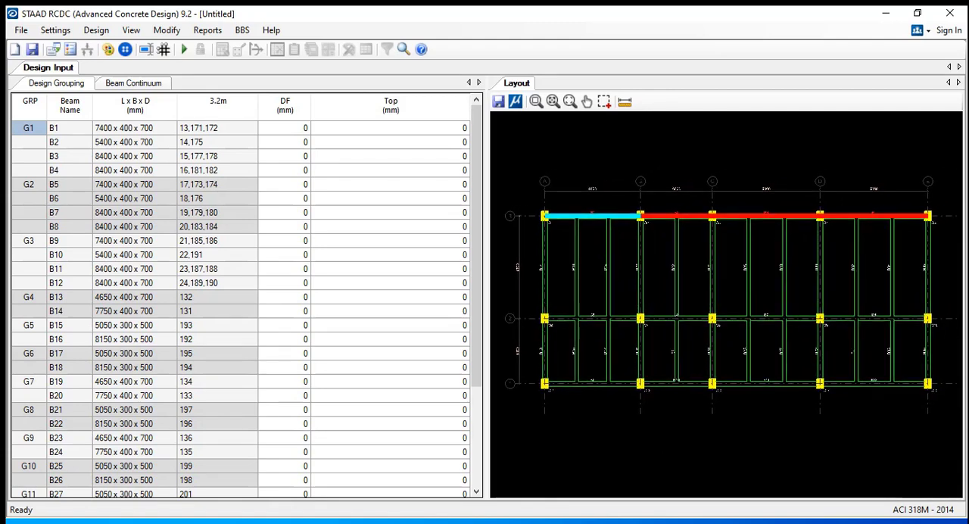
scroll(568, 213, up, 5)
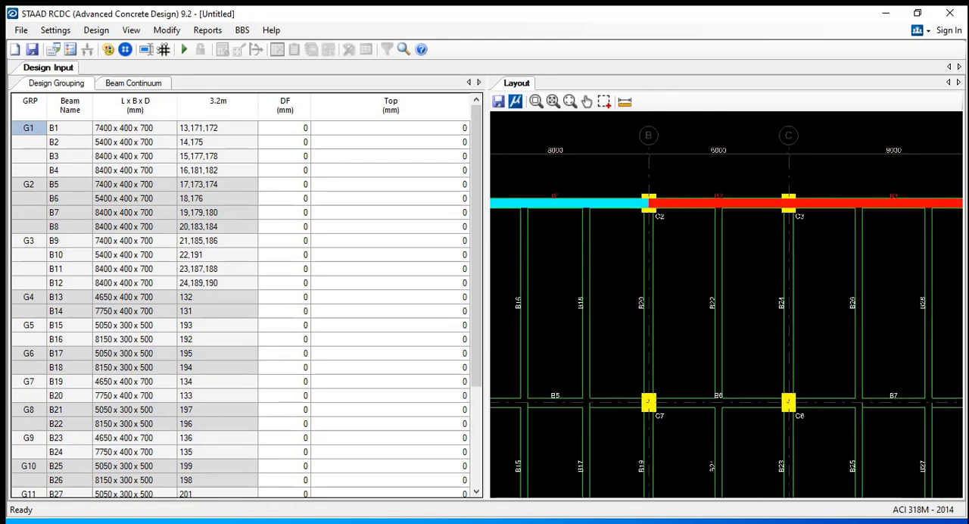
scroll(523, 239, up, 2)
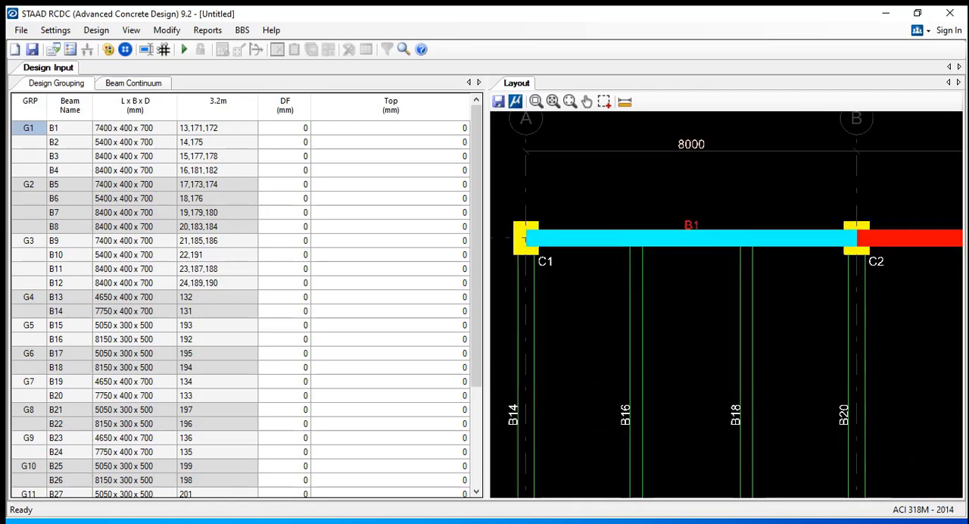
click(670, 239)
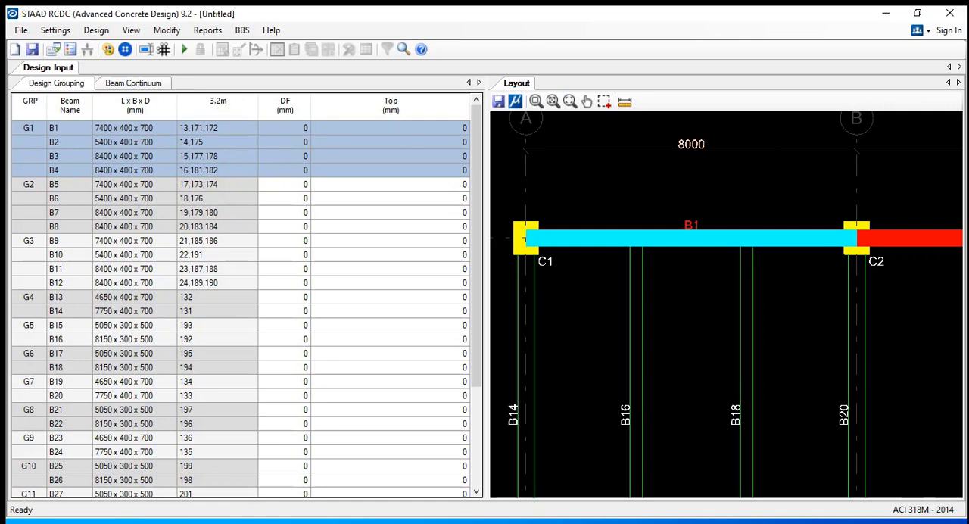
Check beam B1's length, width and depth in the design grouping table against its span in the layout
middle_drag(666, 363, 667, 286)
scroll(667, 286, down, 1)
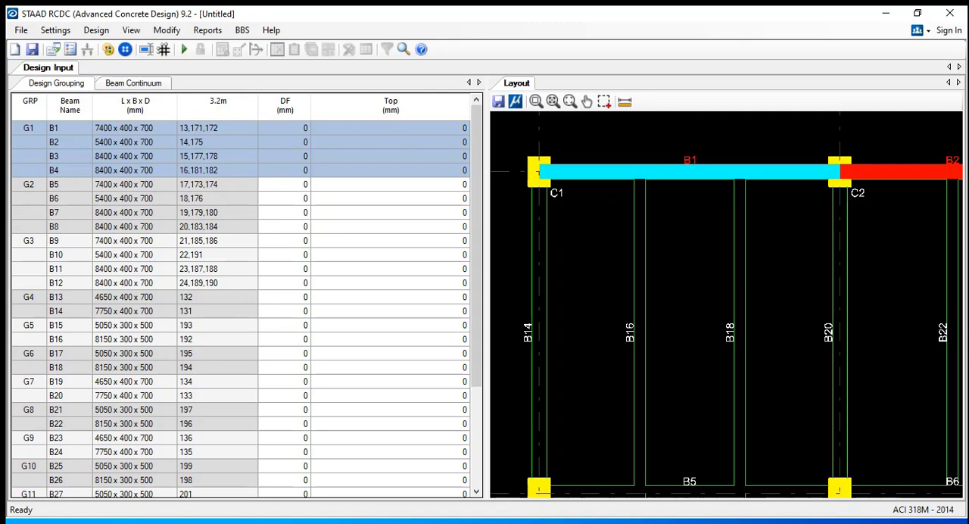
click(139, 129)
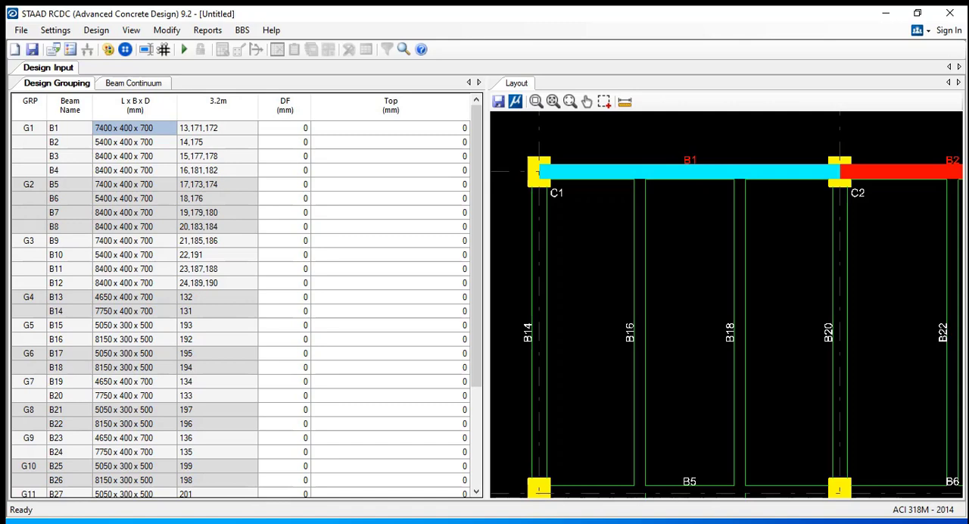
click(151, 142)
click(154, 128)
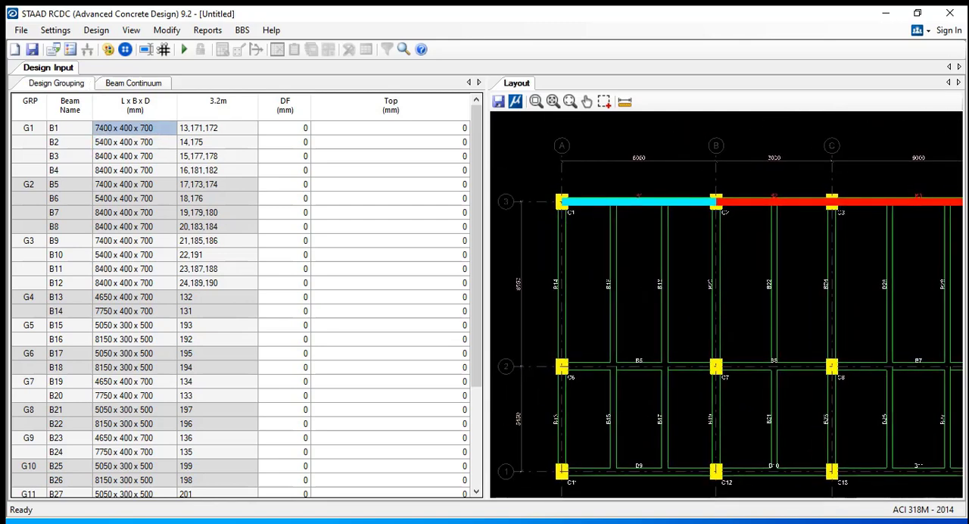
Highlight beams B1, B2 and B3 of group G1 in turn and compare their sizes and analysis member numbers with the layout
click(135, 139)
click(134, 152)
click(140, 132)
click(134, 139)
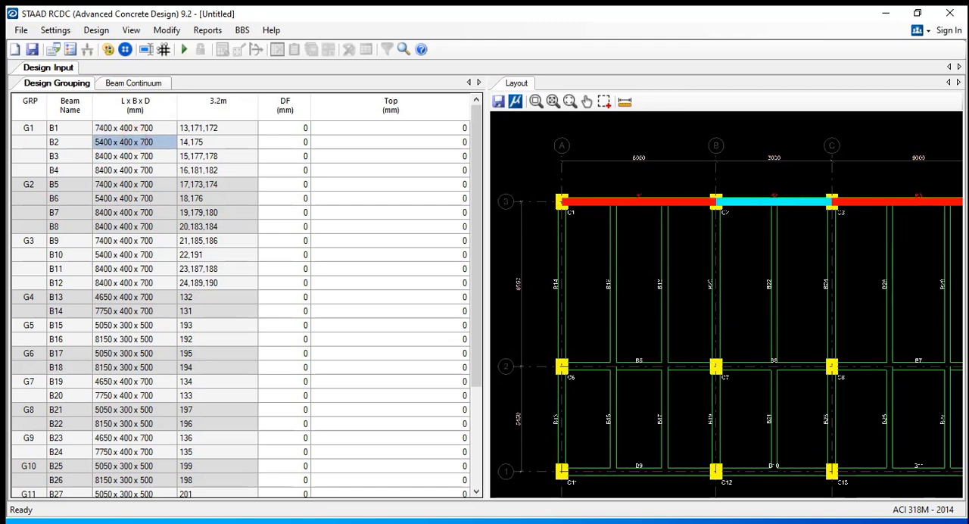
click(139, 128)
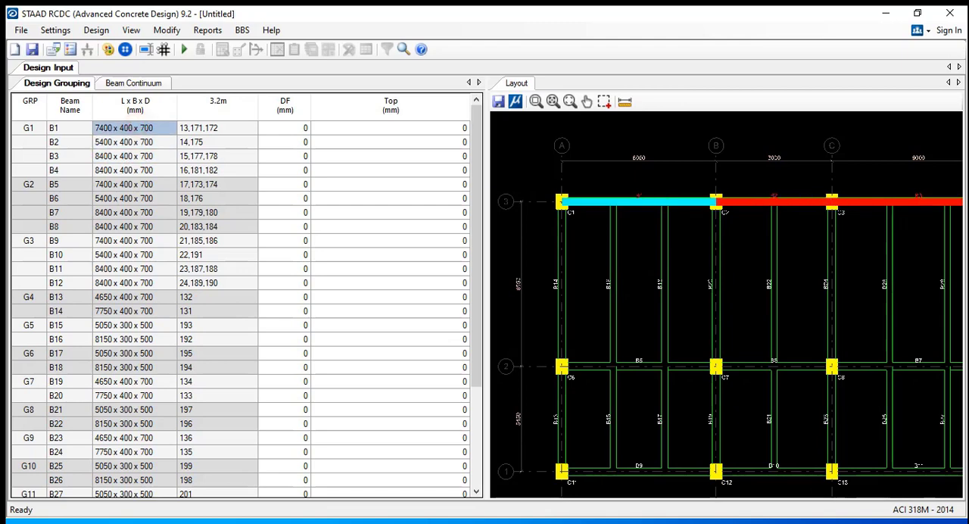
click(207, 129)
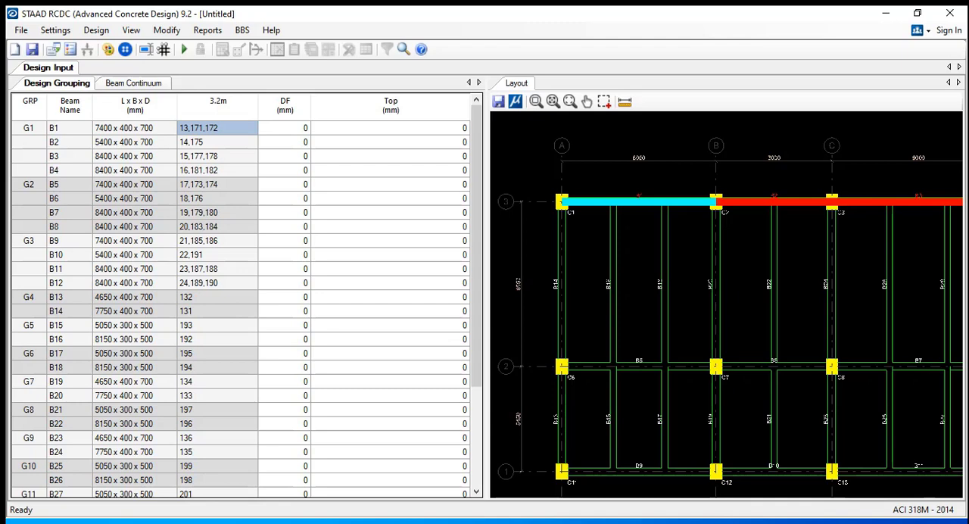
click(127, 142)
click(132, 155)
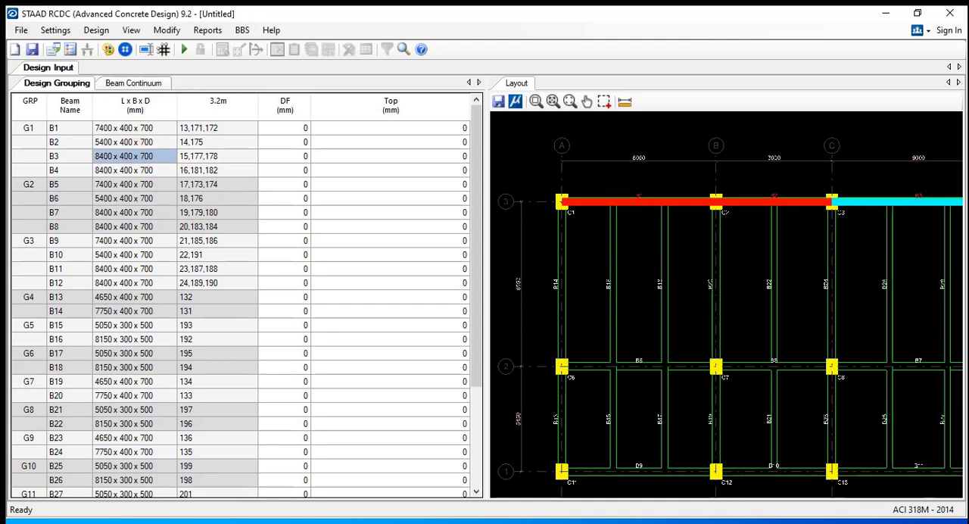
scroll(740, 256, down, 3)
middle_drag(740, 256, 656, 241)
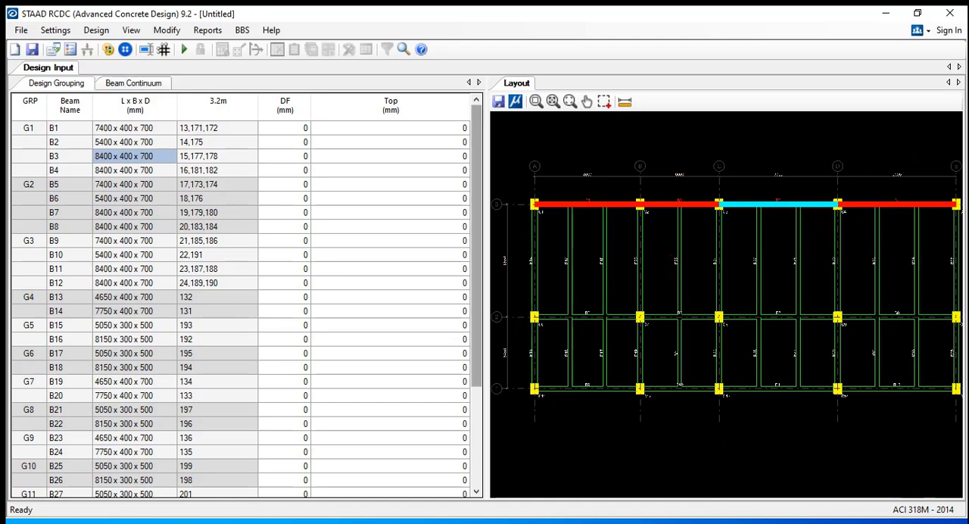
Highlight design groups G1 to G5 one after another to see which beam line each covers in the layout
click(29, 128)
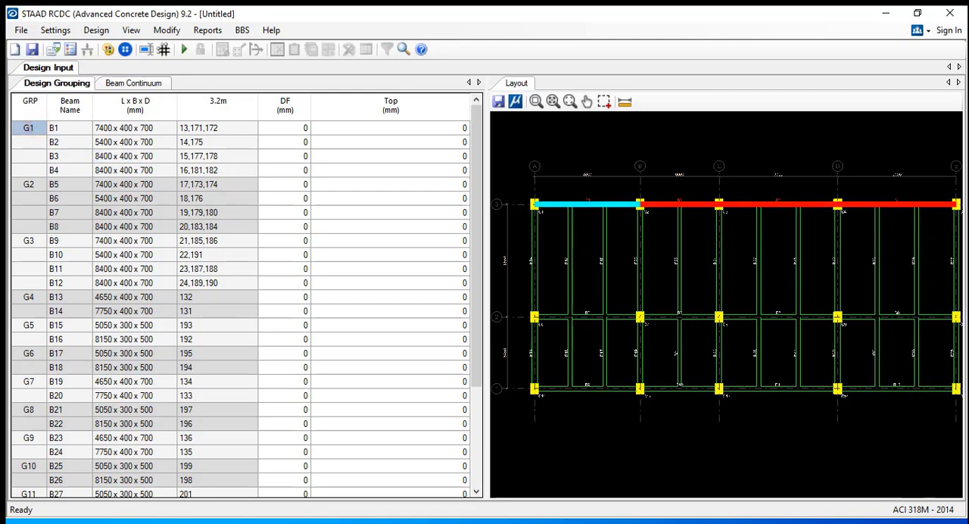
scroll(574, 213, down, 3)
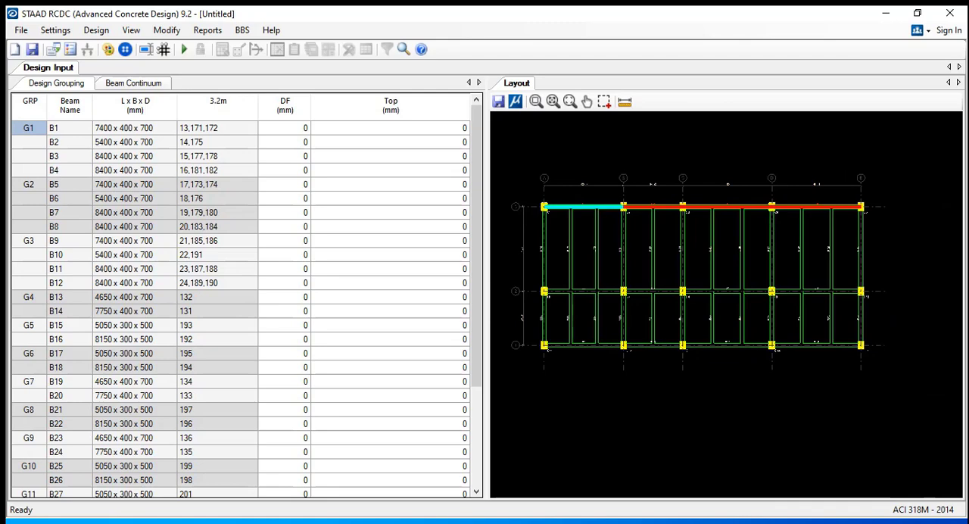
click(32, 185)
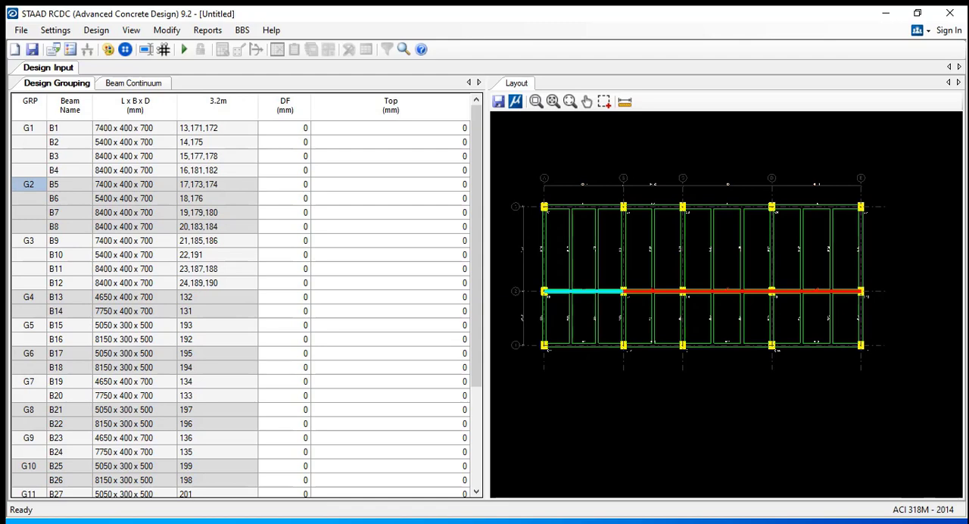
click(28, 240)
click(28, 297)
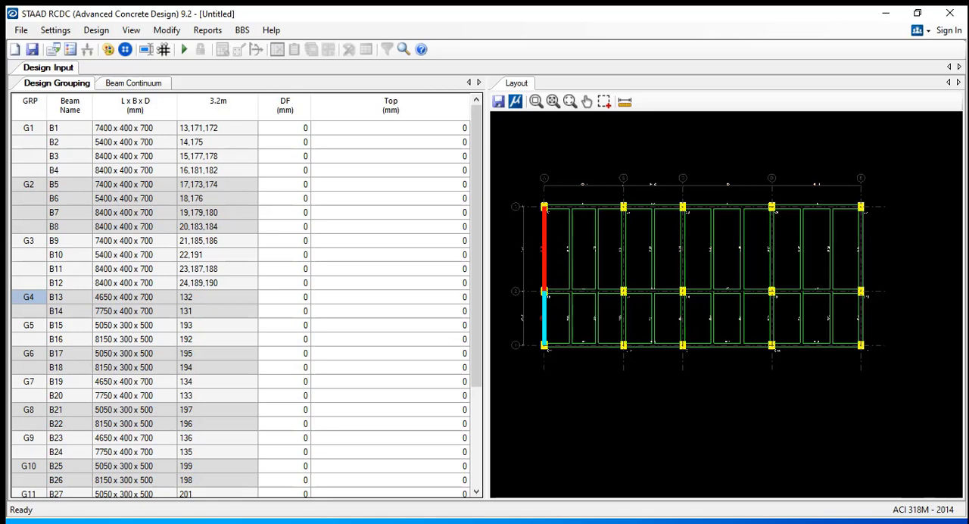
click(35, 327)
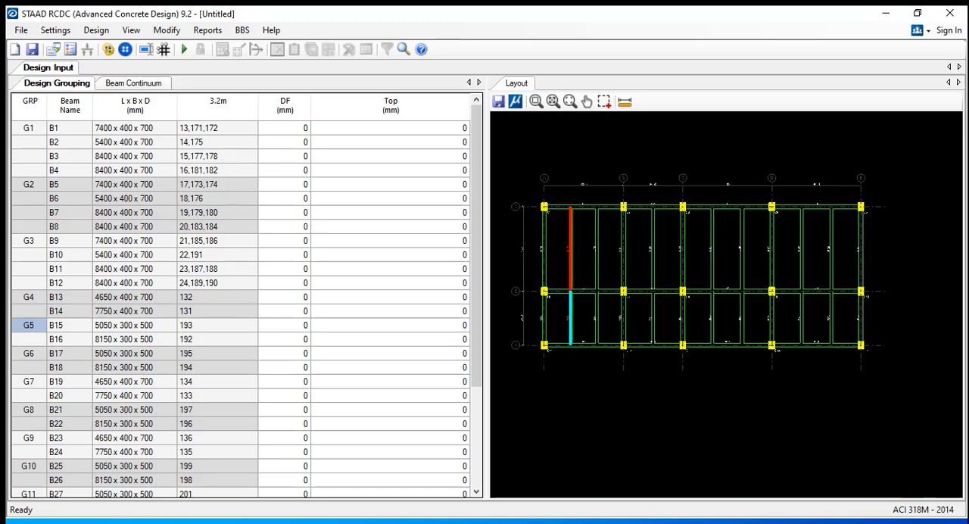
Select secondary beam B16 in the layout to locate its group in the design grouping table
scroll(577, 279, up, 8)
click(648, 325)
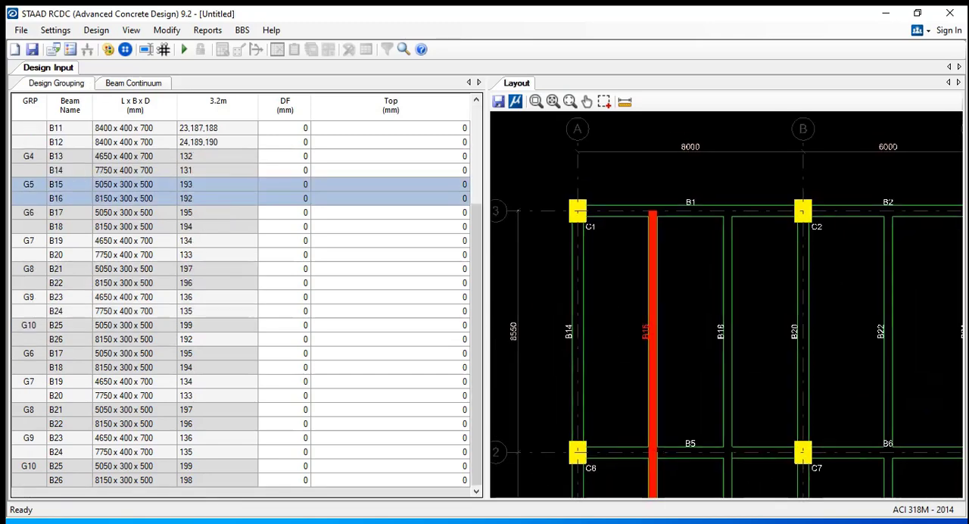
mouse_move(649, 327)
middle_down()
mouse_move(690, 365)
mouse_move(679, 121)
mouse_move(662, 230)
mouse_move(680, 281)
mouse_move(656, 329)
middle_up()
scroll(727, 303, down, 8)
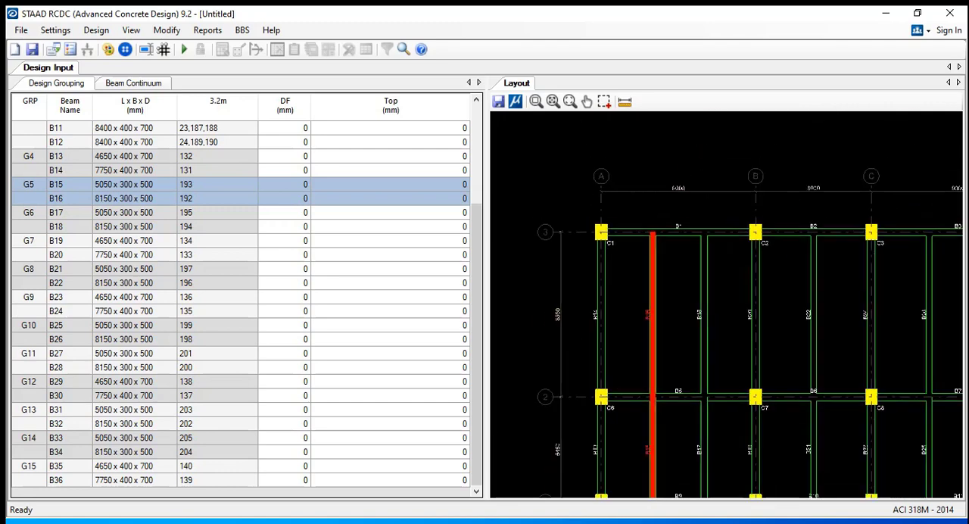
Review the labels and locations of the X and Y grid lines, and close them without changes
scroll(560, 276, up, 3)
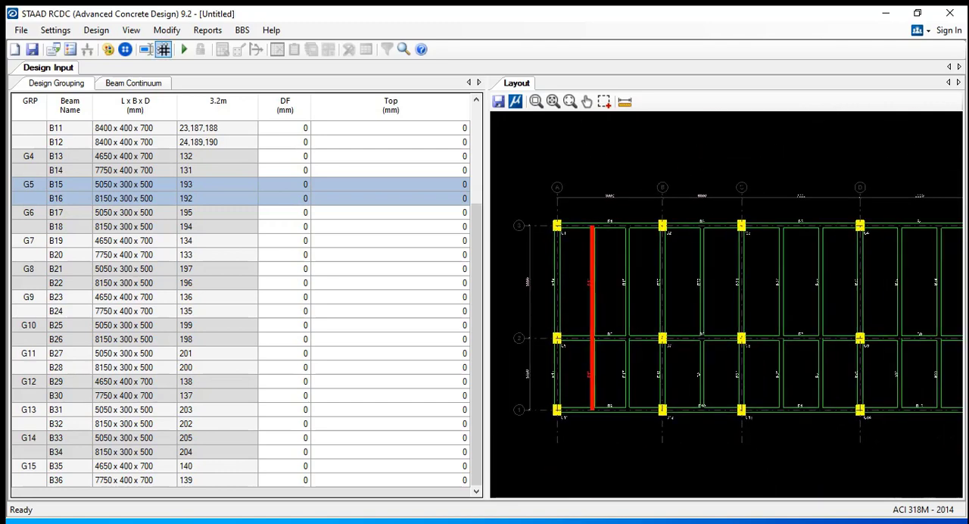
click(163, 49)
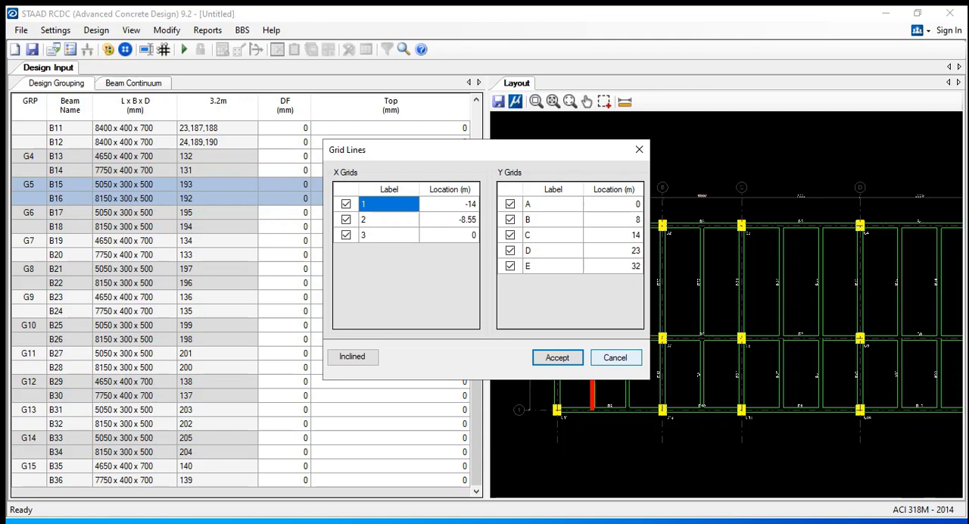
click(616, 357)
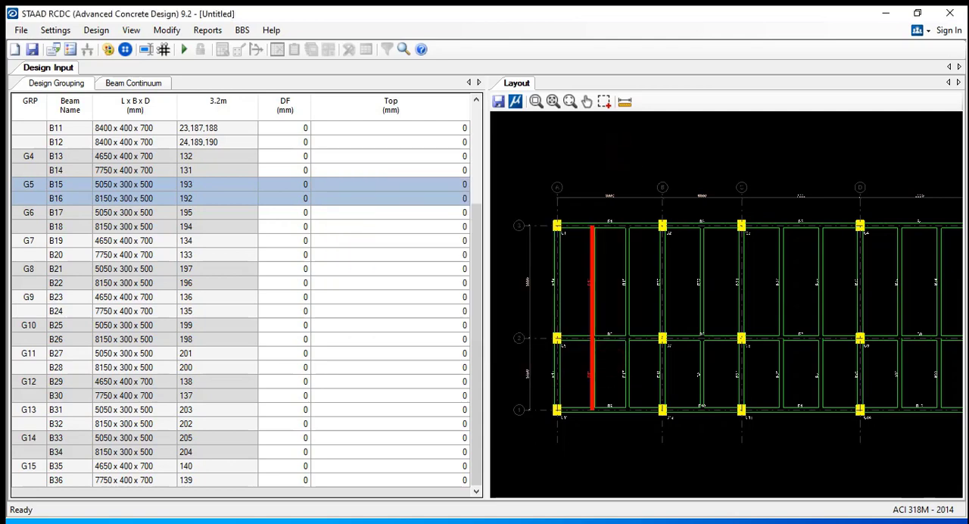
Highlight group G1 in the layout and examine beam B1's name, size and analysis member numbers in the grouping table
scroll(242, 303, up, 4)
click(36, 130)
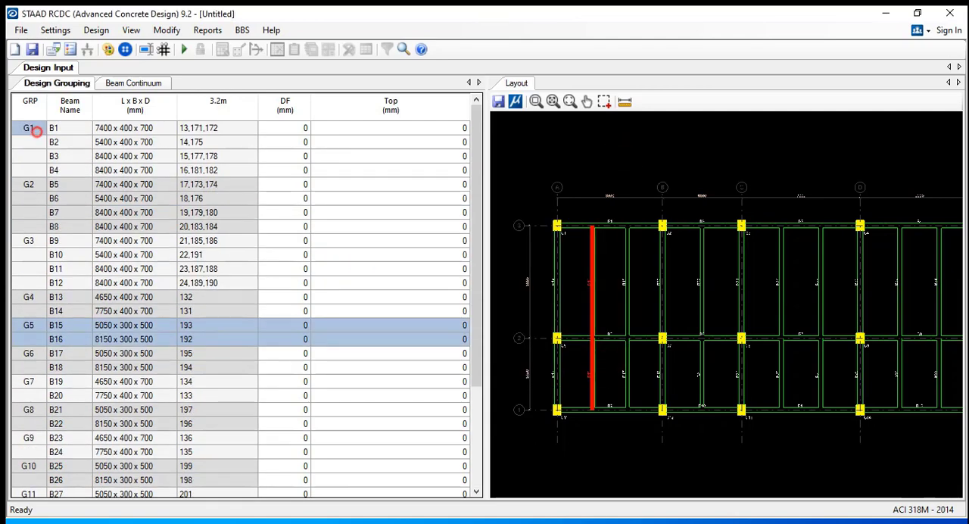
click(686, 156)
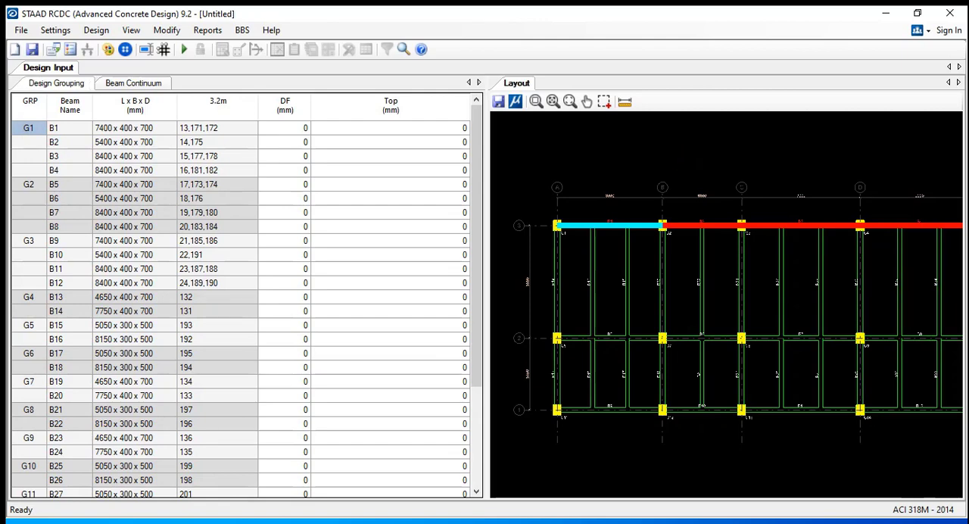
scroll(613, 225, up, 5)
middle_drag(613, 226, 694, 270)
scroll(677, 276, up, 2)
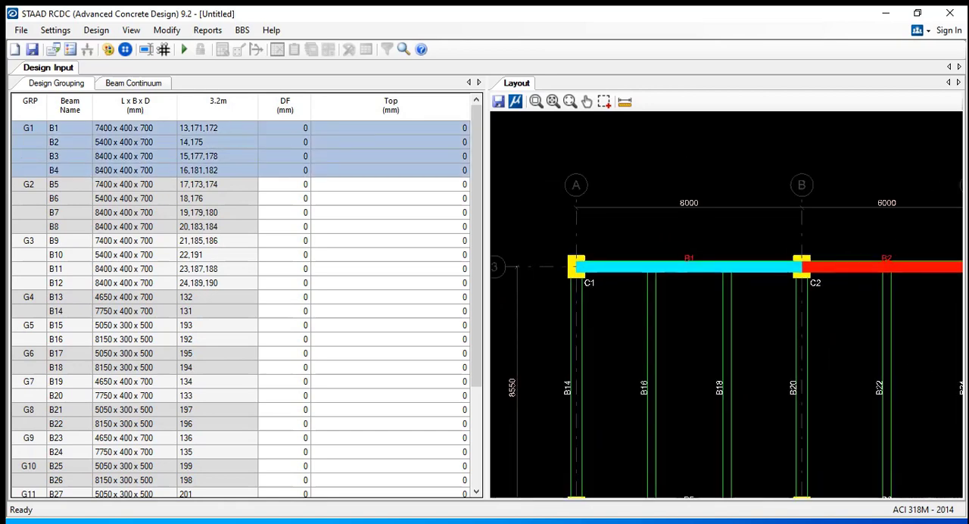
click(210, 131)
click(144, 130)
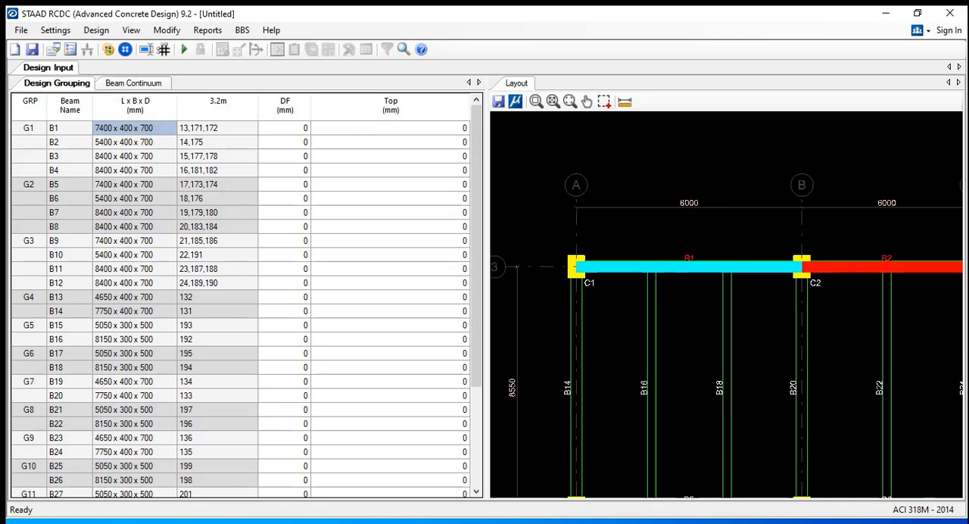
click(73, 130)
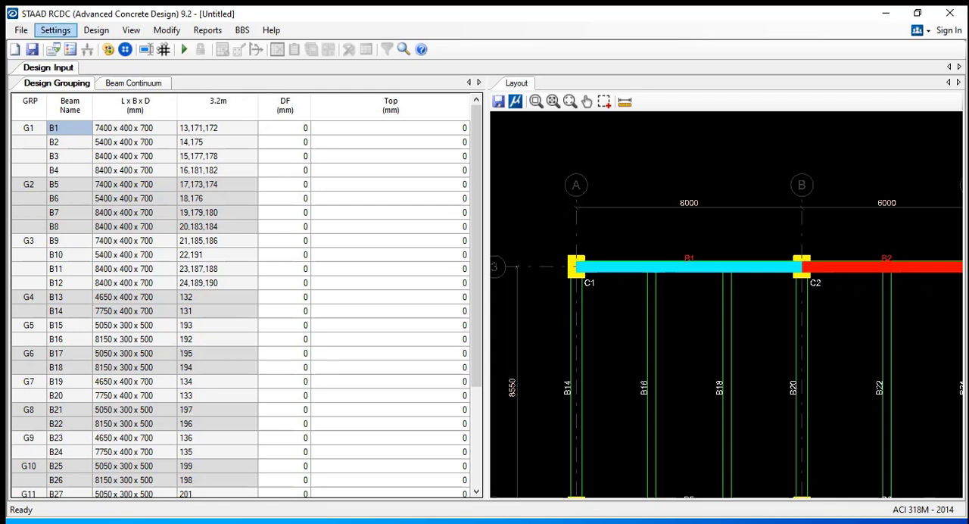
Open the general and reinforcement settings and view the Ductile Design frame types, leaving ductile design switched off
click(55, 30)
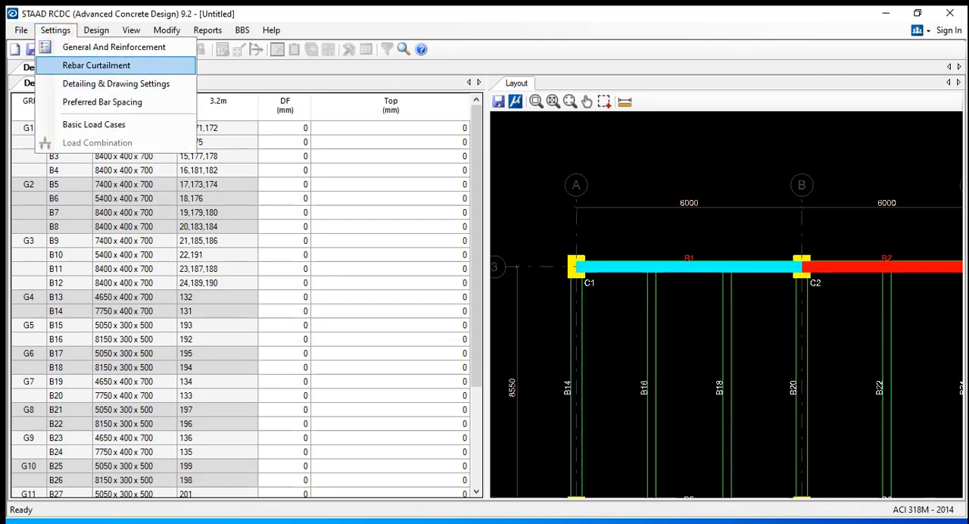
click(114, 47)
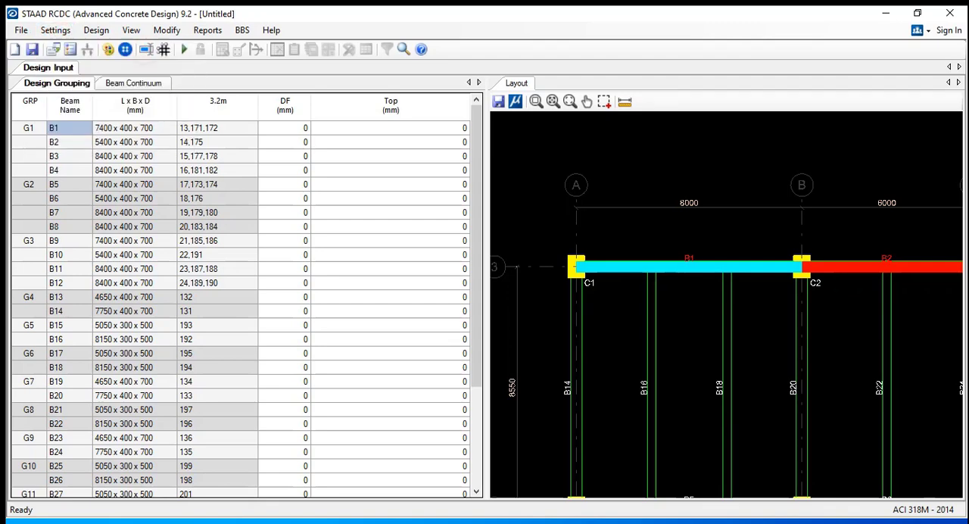
drag(470, 45, 496, 59)
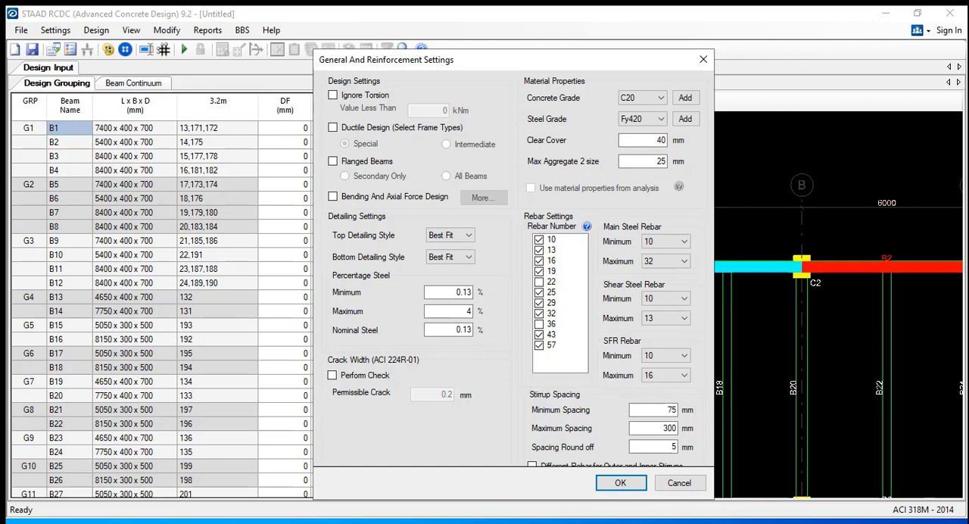
click(392, 128)
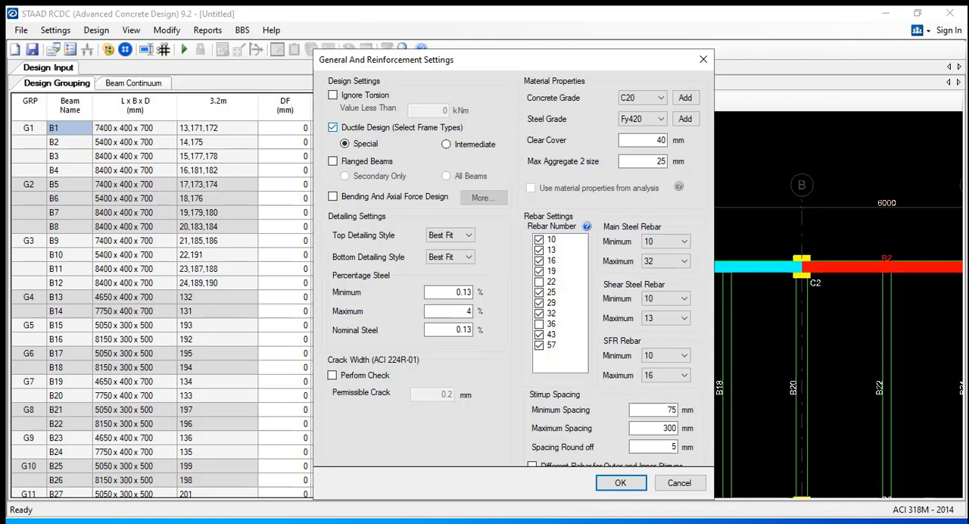
click(393, 128)
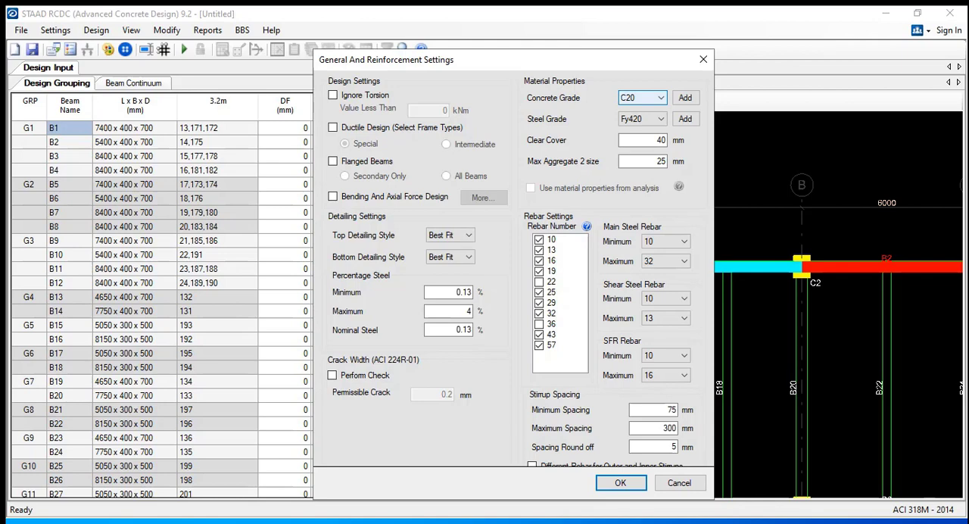
Set the concrete grade for the beam design to C25
drag(596, 62, 589, 53)
click(637, 88)
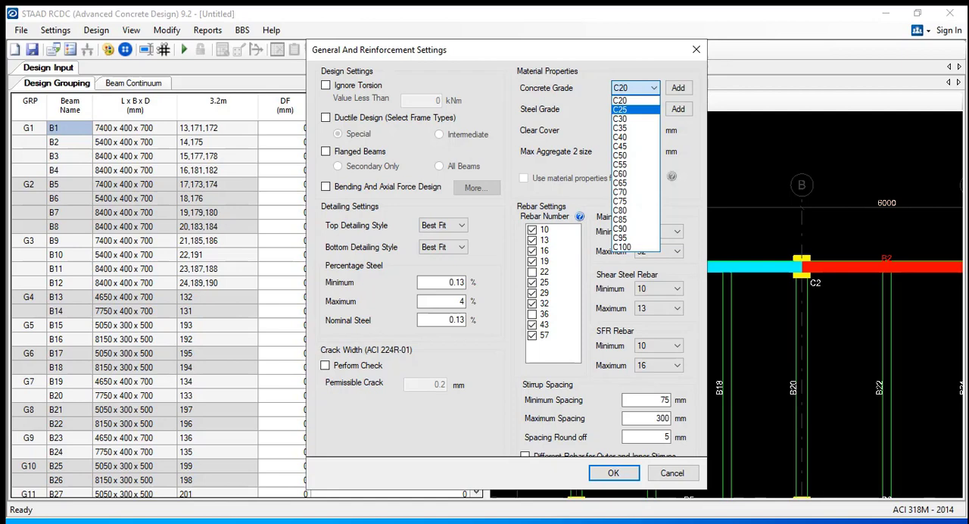
click(638, 109)
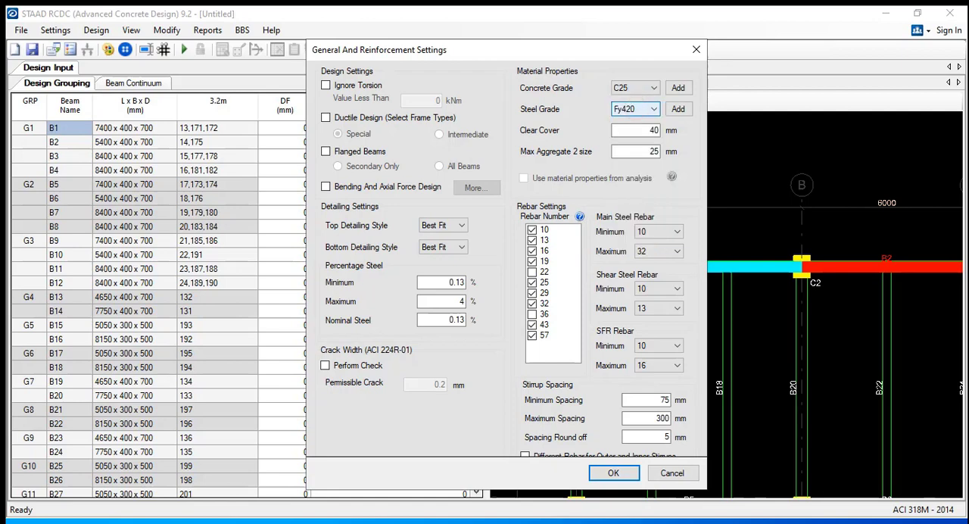
click(579, 103)
mouse_move(561, 49)
mouse_down()
mouse_move(545, 48)
mouse_move(567, 56)
mouse_move(555, 56)
mouse_up()
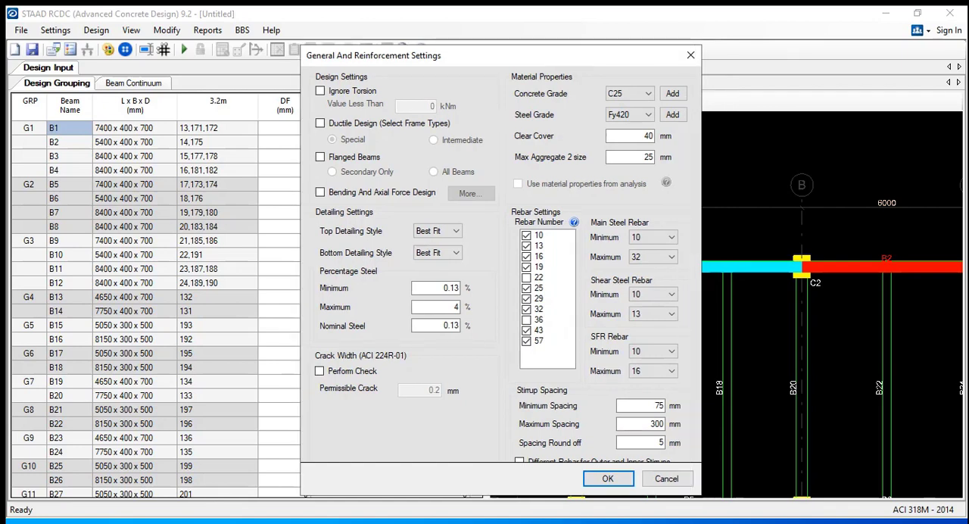
Review the available concrete grades and keep C25 as the chosen grade
click(639, 93)
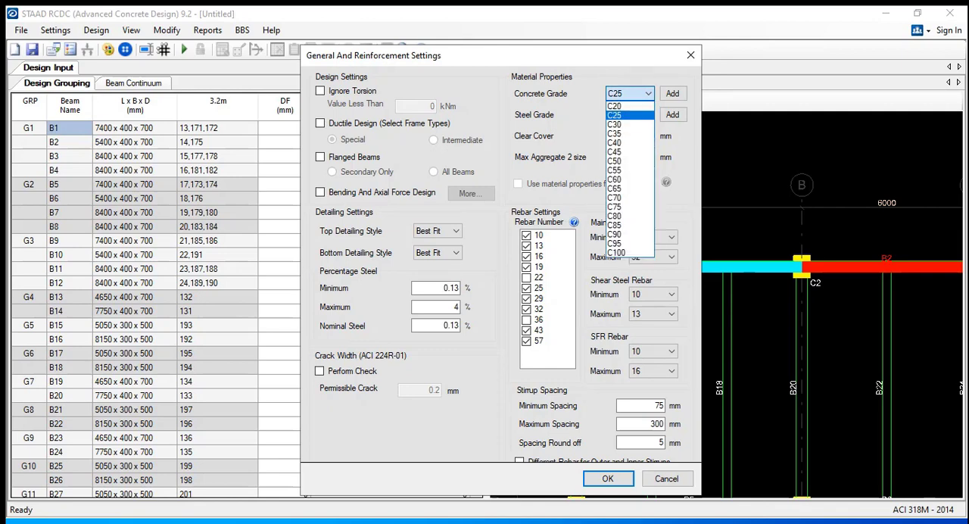
click(619, 116)
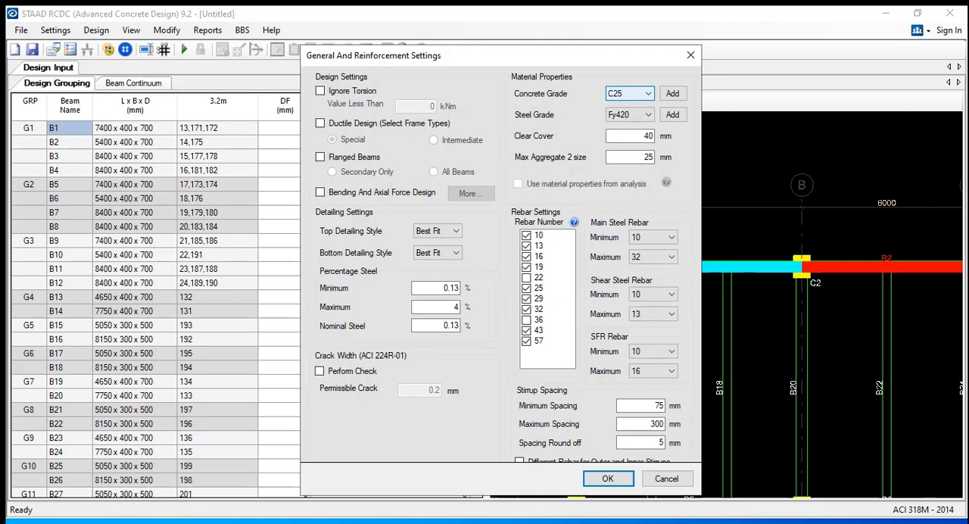
click(640, 94)
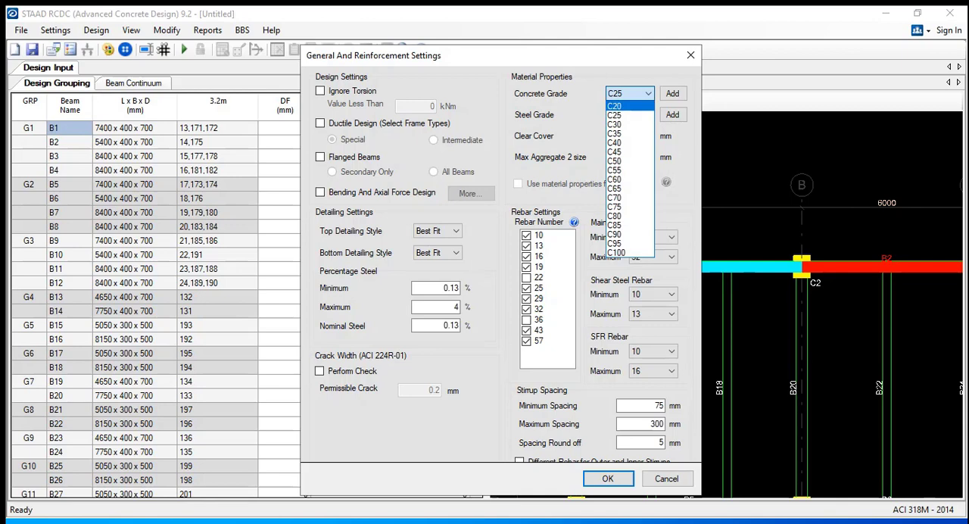
click(635, 92)
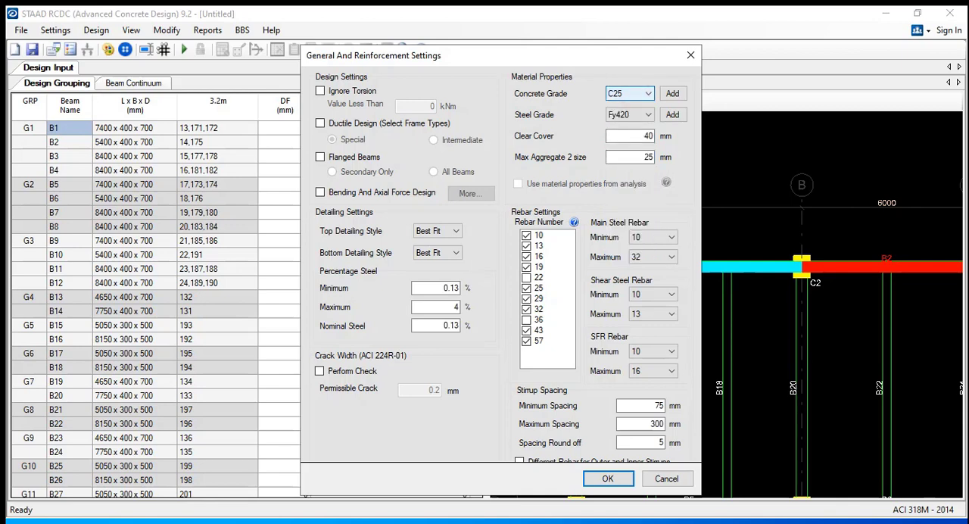
Review the available steel grades and keep Fy420 for the beam design
click(635, 92)
click(635, 92)
click(629, 114)
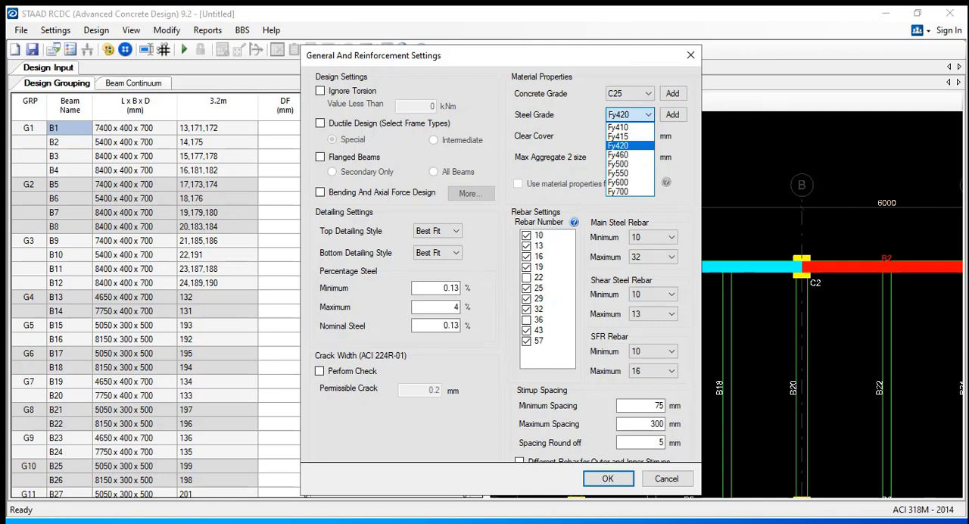
click(634, 145)
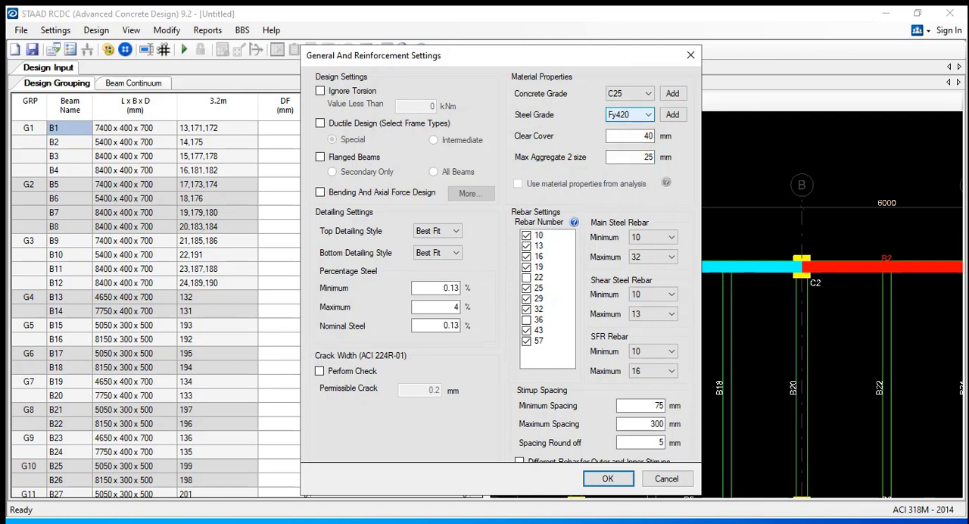
Examine the clear cover and maximum aggregate size in the material properties
click(635, 136)
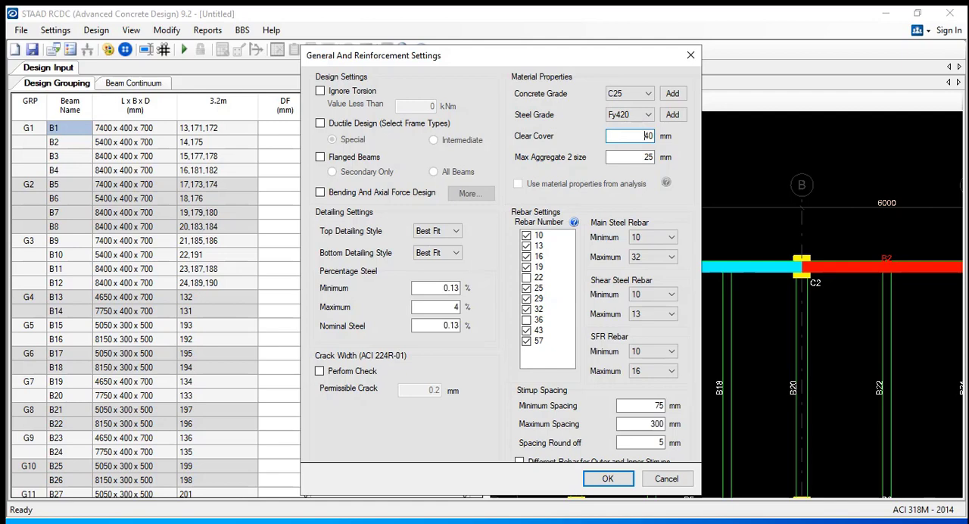
click(637, 155)
click(631, 138)
click(645, 158)
Switch the rebar settings list from rebar numbers to rebar diameters
click(539, 266)
click(526, 267)
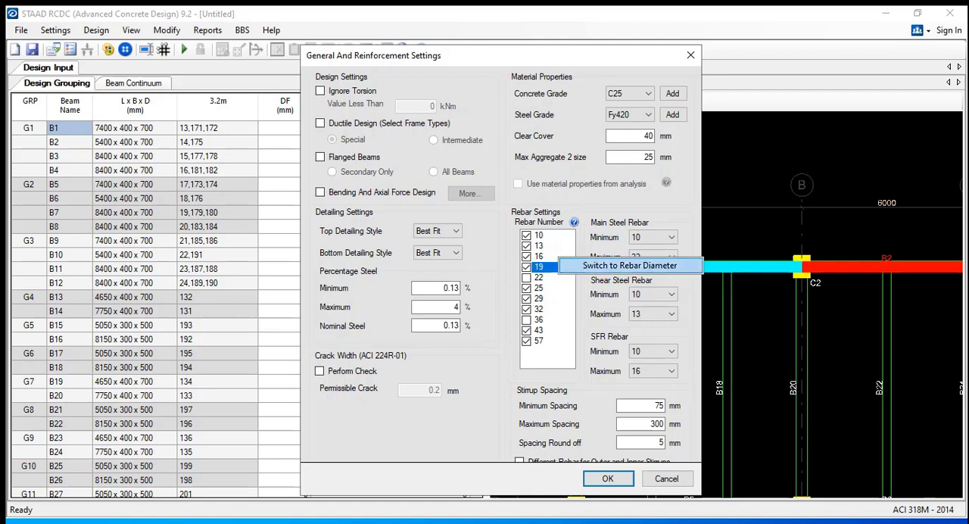
click(574, 222)
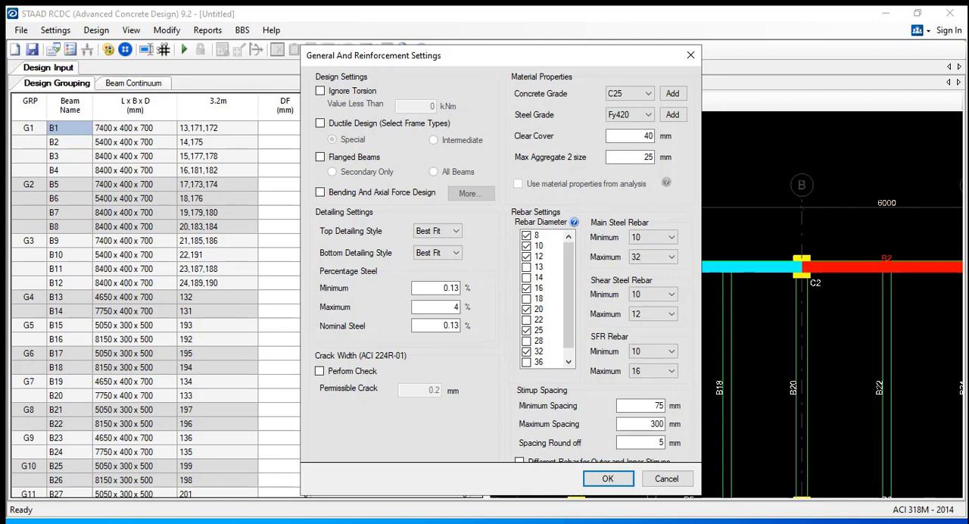
Enable the 13, 18 and 22 mm rebar diameters and exclude the 8, 12, 20 and 40 mm ones
click(527, 235)
click(527, 256)
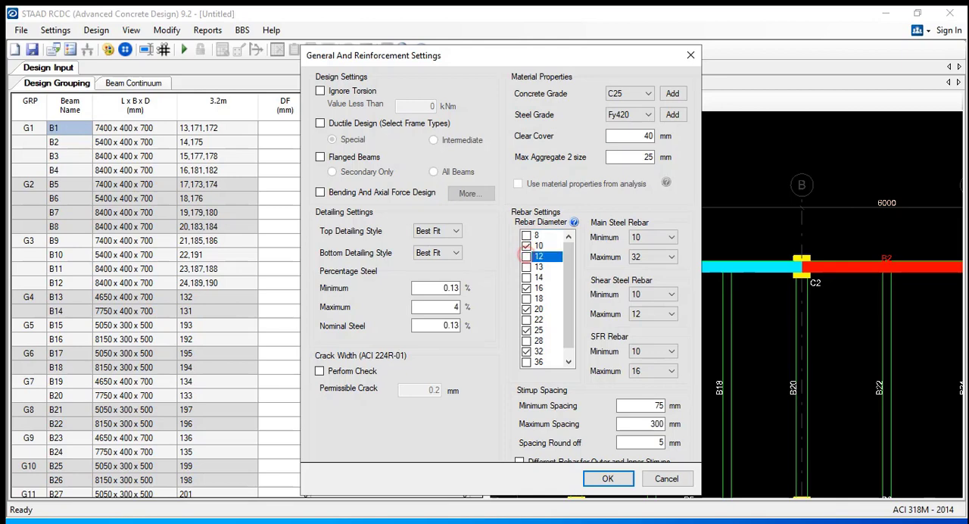
click(526, 266)
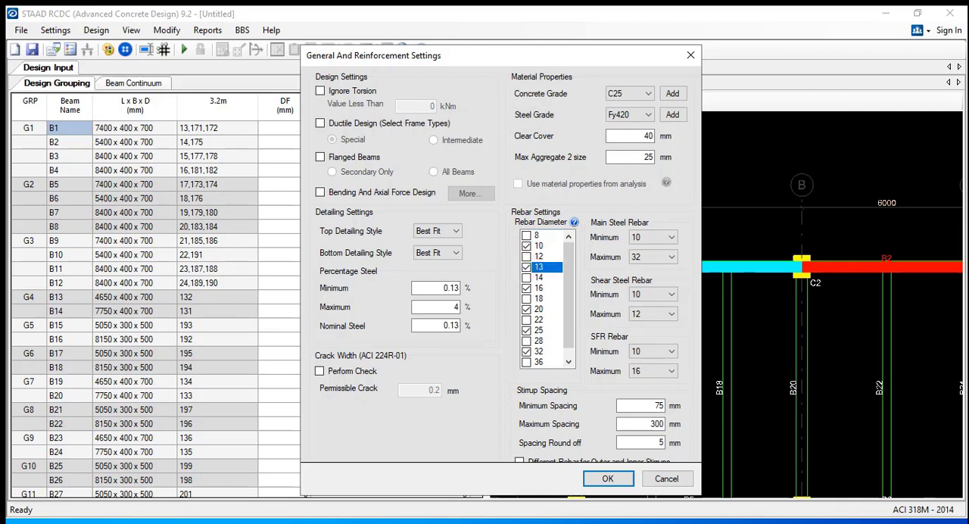
click(526, 308)
click(526, 298)
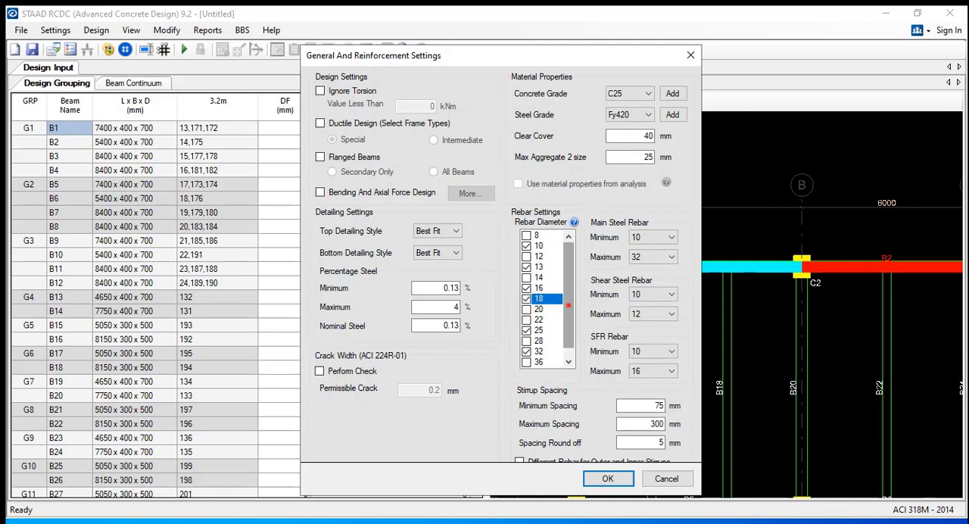
drag(568, 301, 568, 312)
click(526, 309)
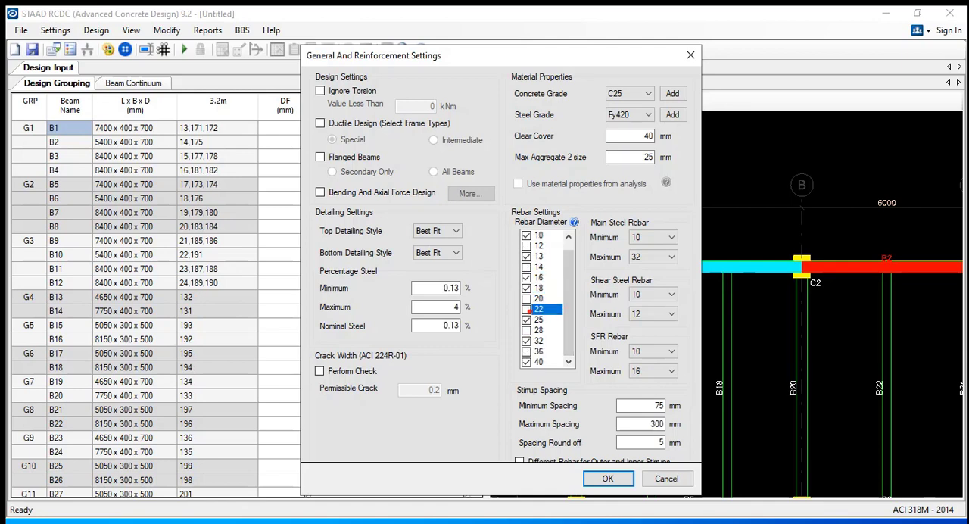
click(526, 361)
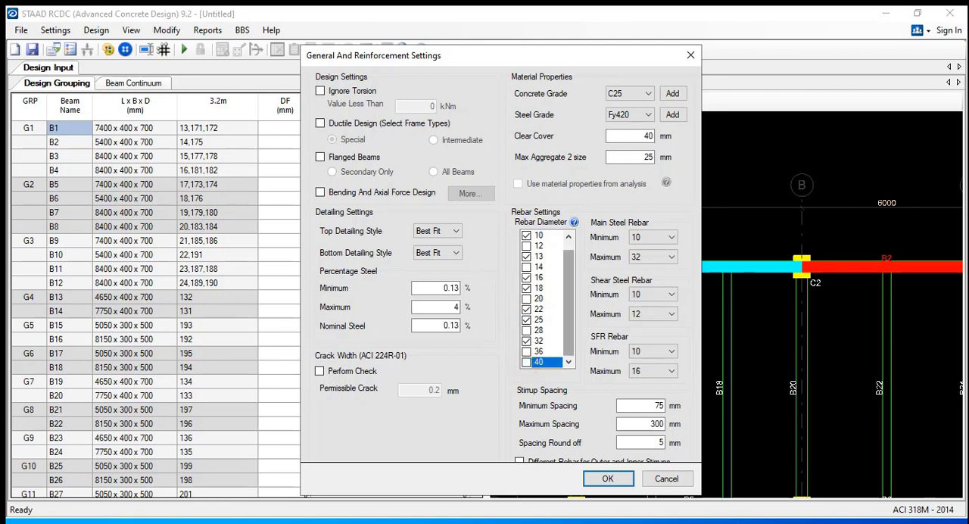
drag(570, 327, 570, 316)
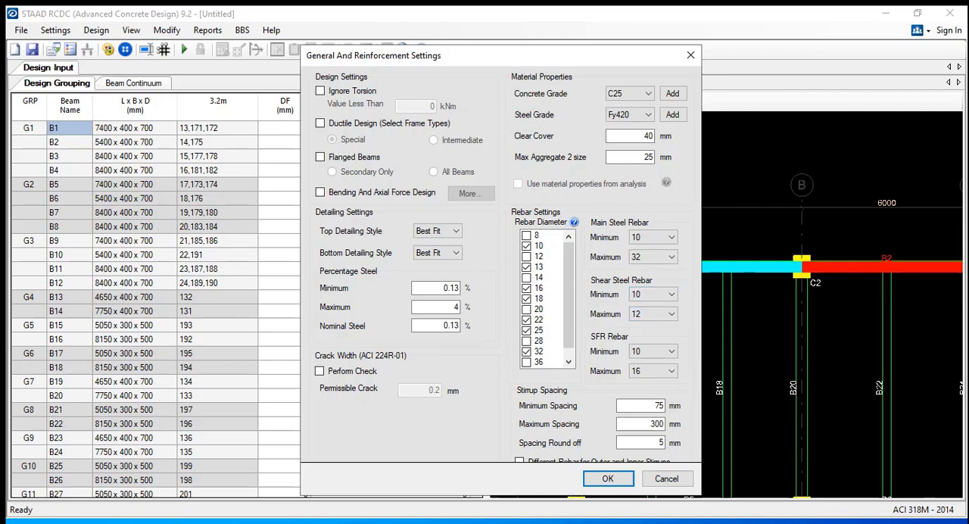
Set the maximum shear steel rebar to 13 and the minimum stirrup spacing to 100 mm, and accept the settings
click(653, 313)
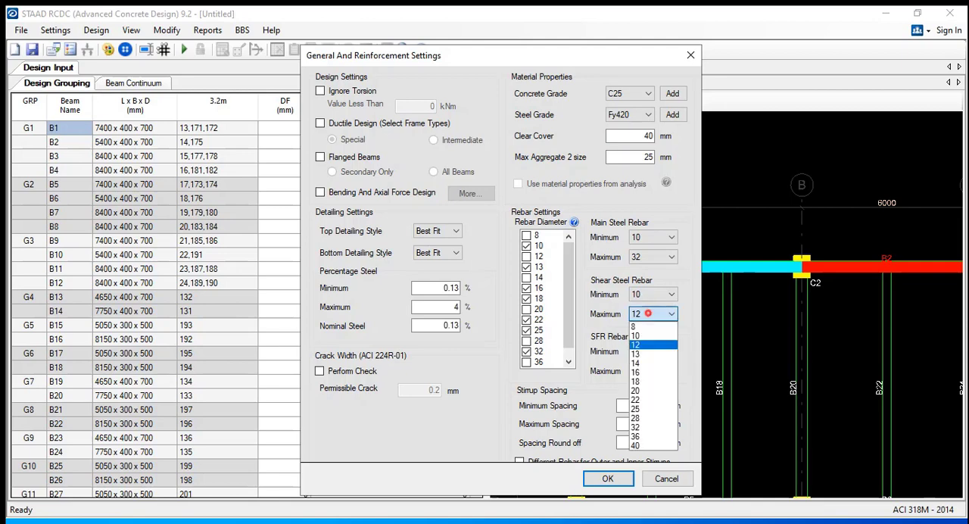
click(643, 353)
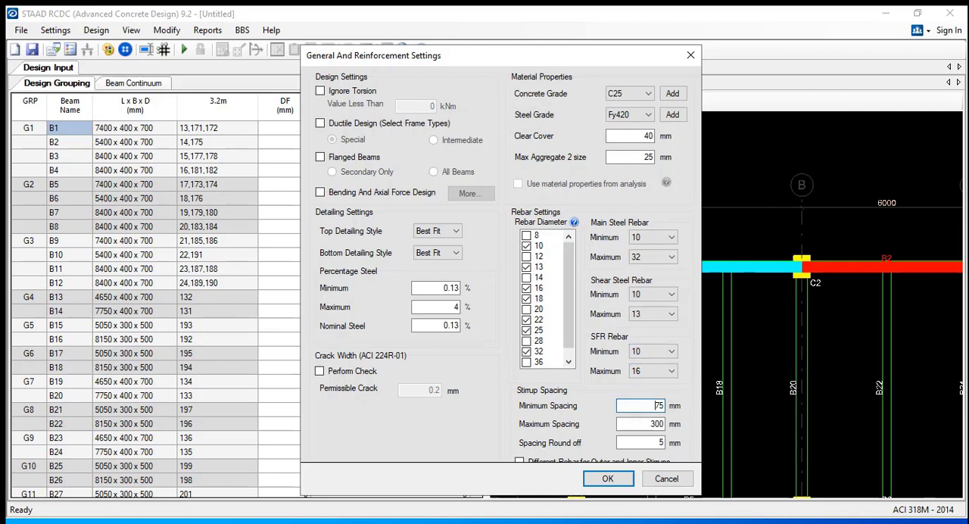
double_click(657, 406)
text(100)
click(643, 424)
click(658, 407)
click(658, 427)
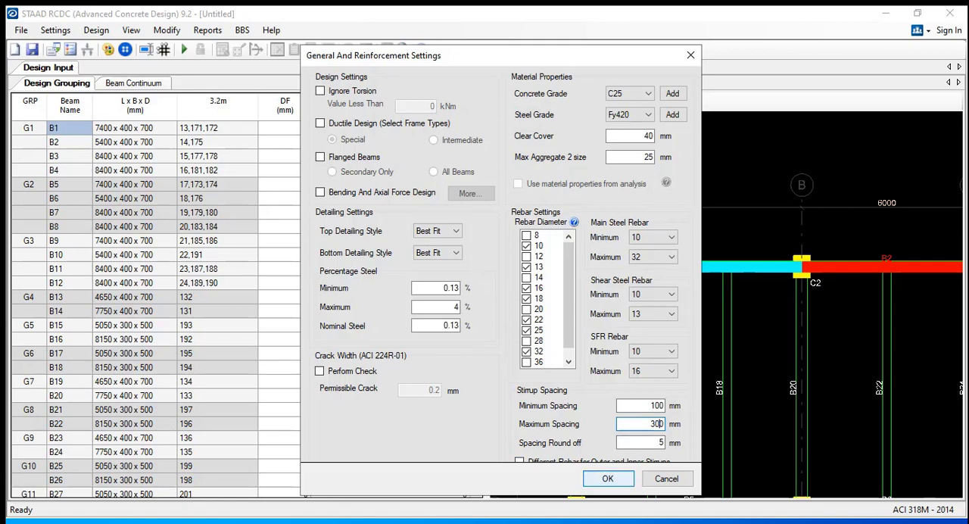
click(607, 479)
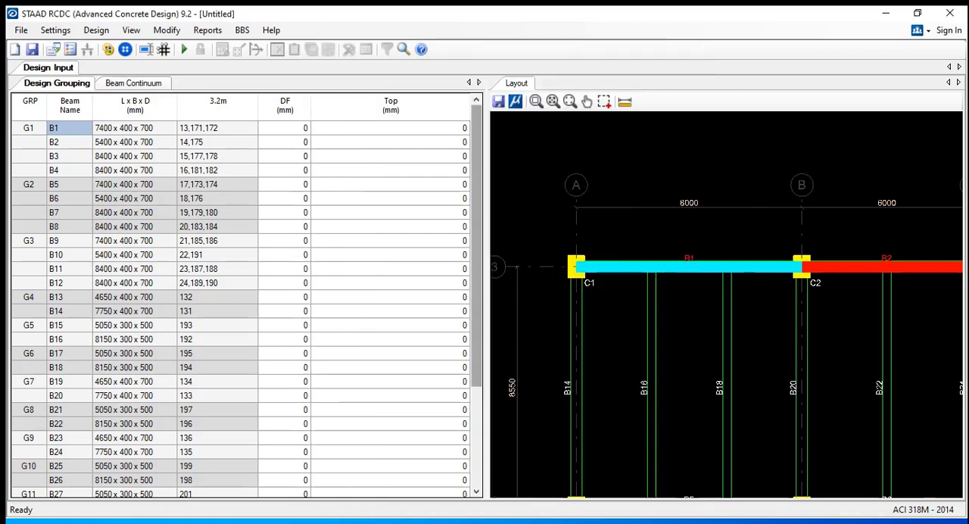
Review the rebar curtailment locations and shear zone settings, and accept them as they are
click(55, 30)
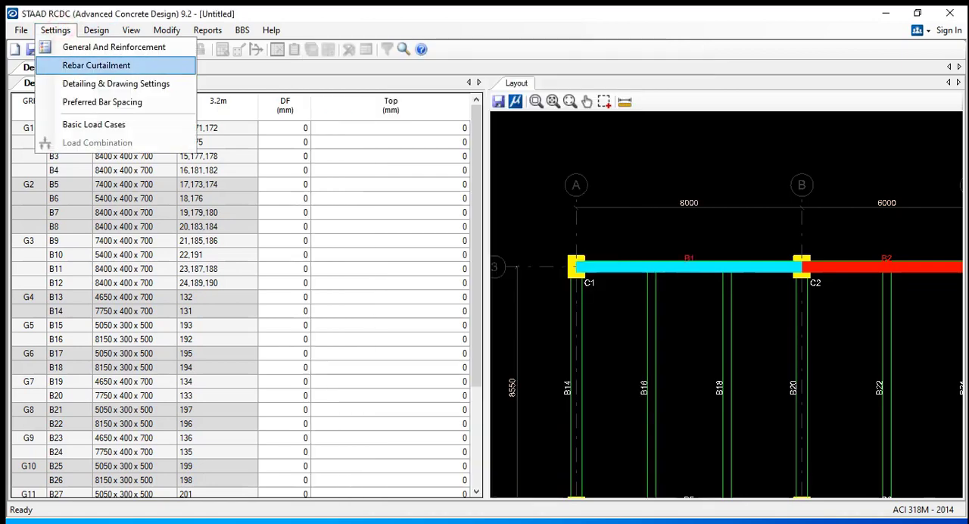
click(96, 65)
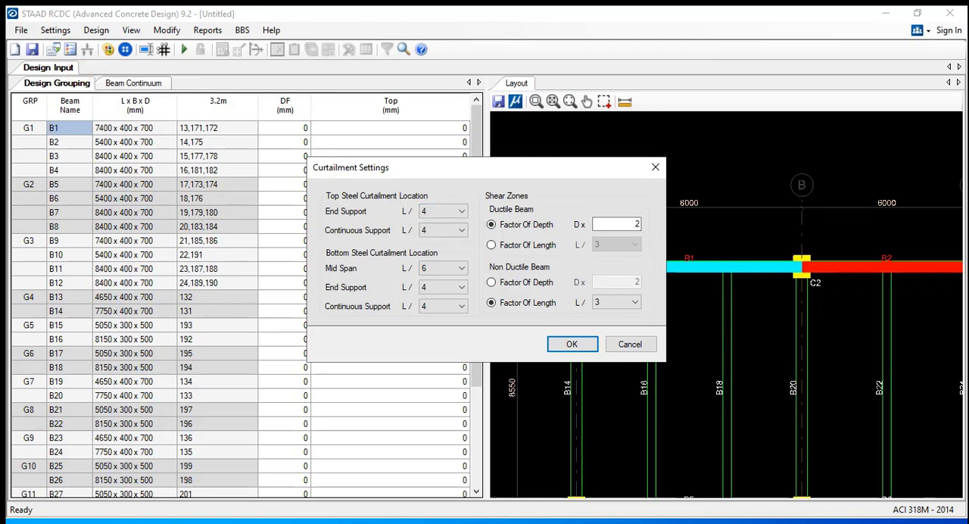
click(569, 344)
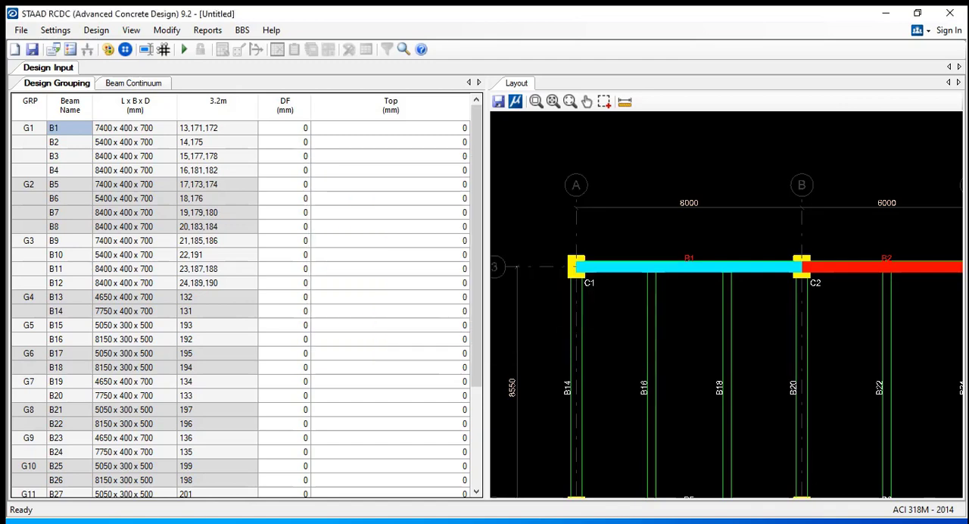
Review the detailing and drawing settings for anchorage, curtailment and dimensions, and accept the defaults
click(55, 30)
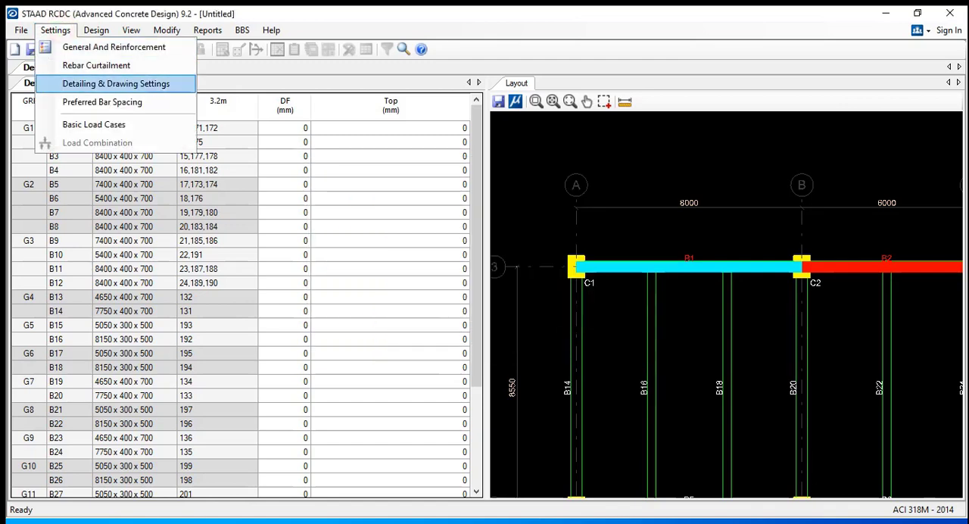
click(116, 83)
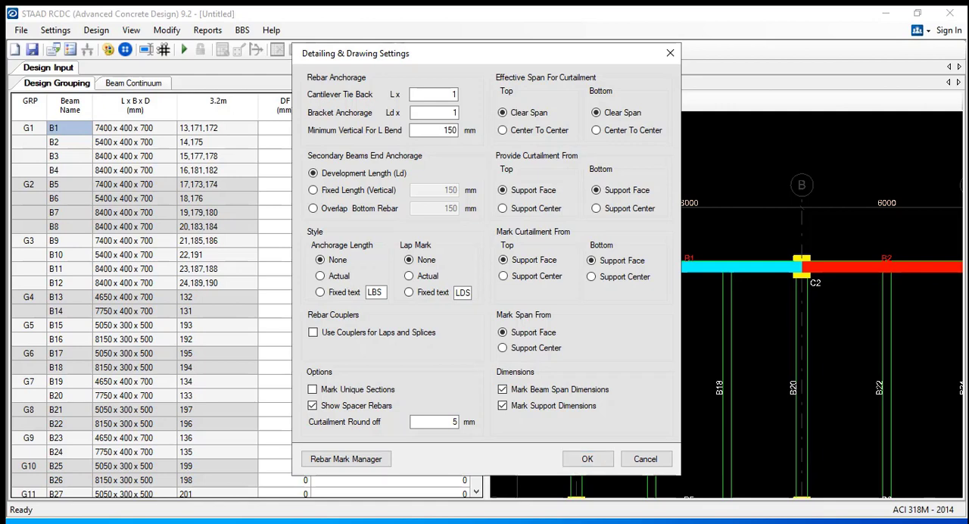
click(587, 459)
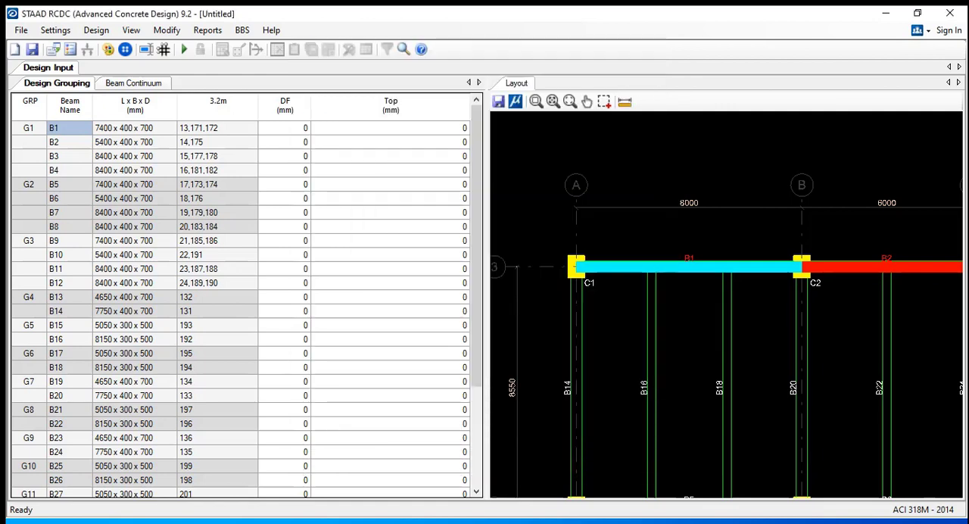
Review the preferred rebar numbers and spacing for each beam width, and accept them without edits
click(56, 30)
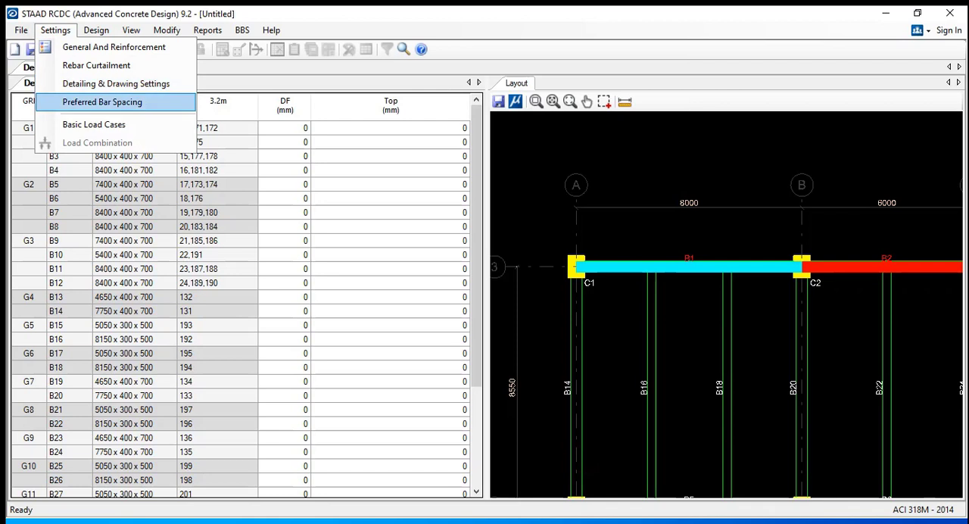
click(102, 102)
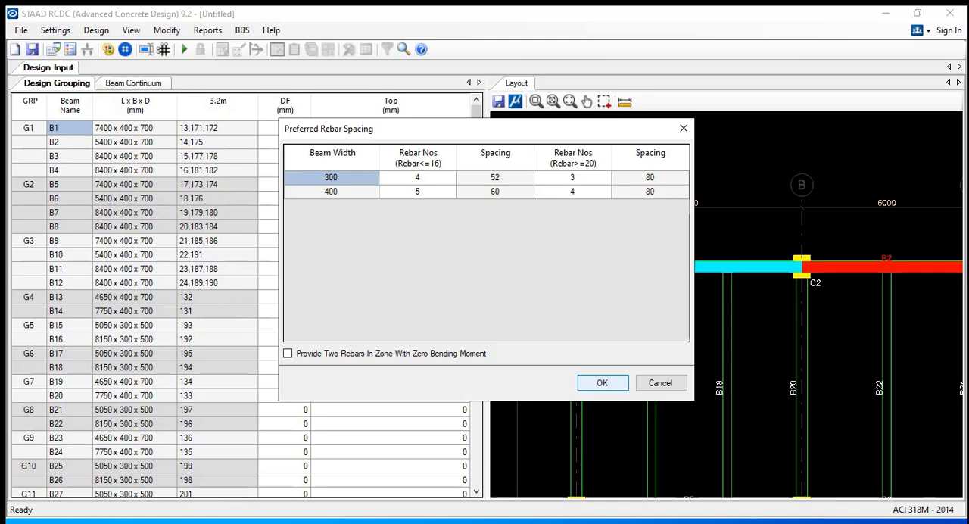
click(602, 382)
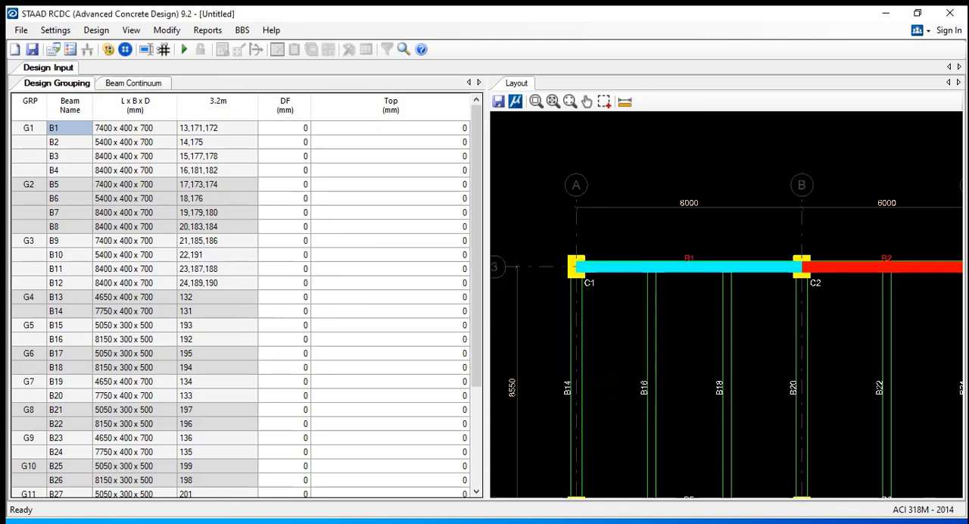
In the basic load cases, assign the Earthquake X type to LOAD 1: RSX+ECC and LOAD 2: RSX-ECC
click(55, 30)
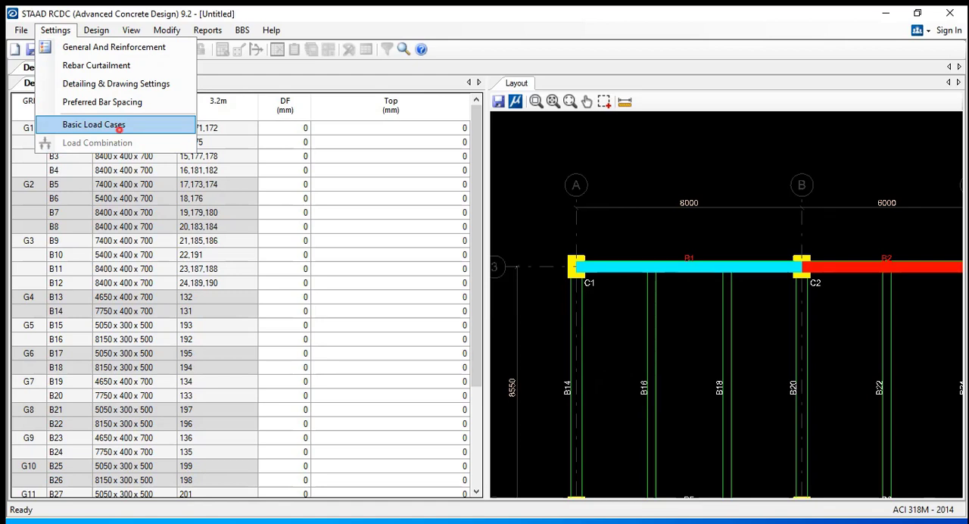
click(118, 126)
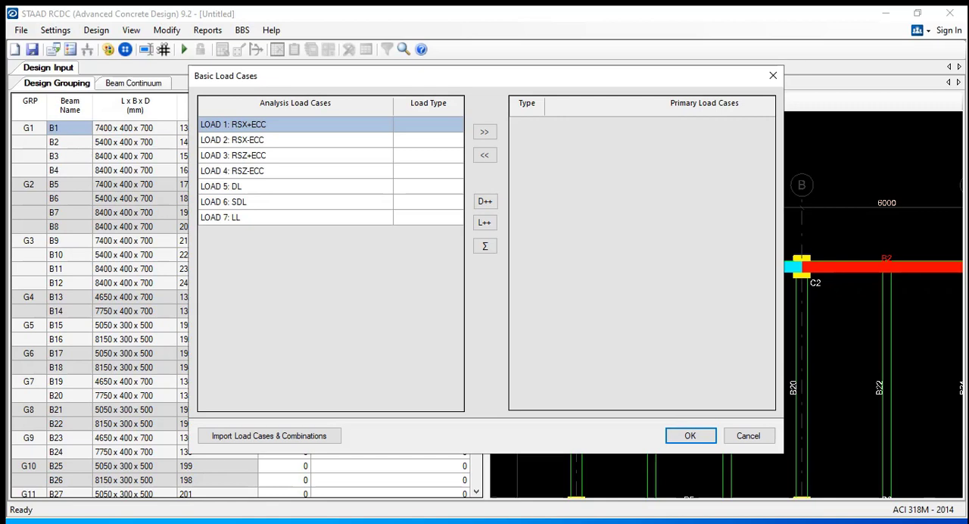
drag(439, 79, 453, 98)
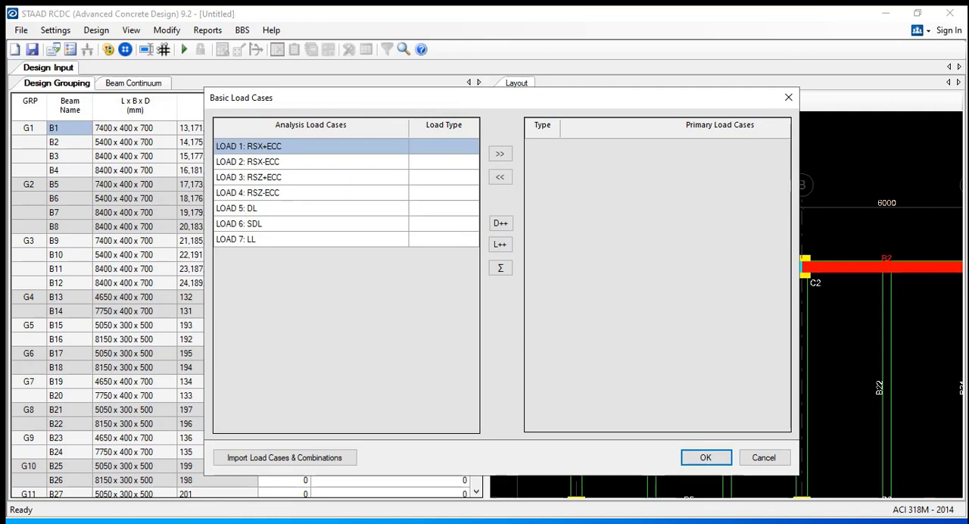
click(430, 149)
click(451, 148)
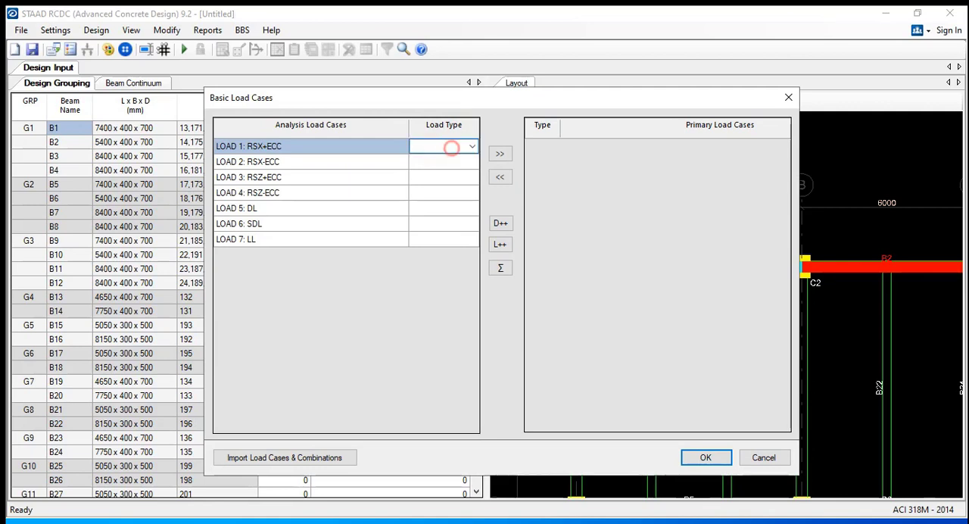
click(469, 148)
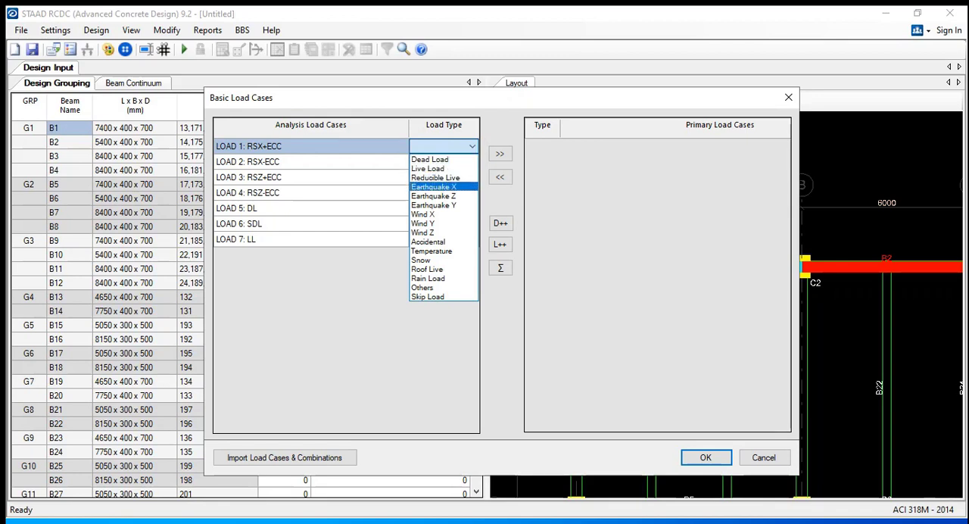
click(446, 187)
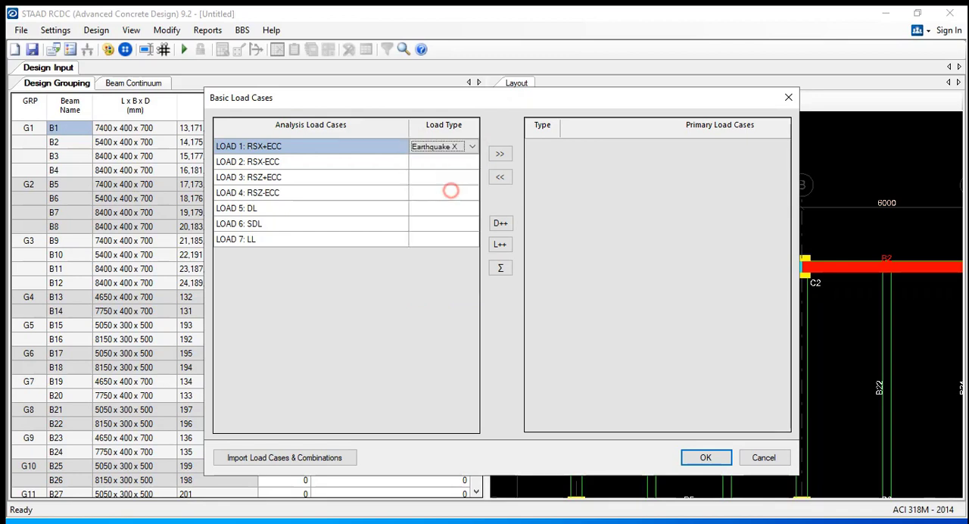
click(457, 160)
click(463, 161)
click(470, 162)
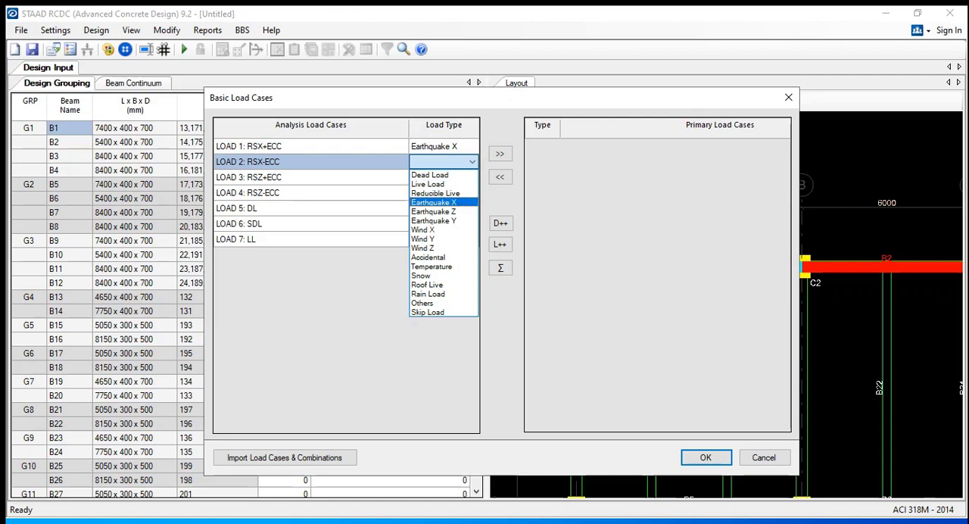
click(454, 202)
Assign the Earthquake Z load type to LOAD 3: RSZ+ECC and LOAD 4: RSZ-ECC
click(457, 177)
click(471, 177)
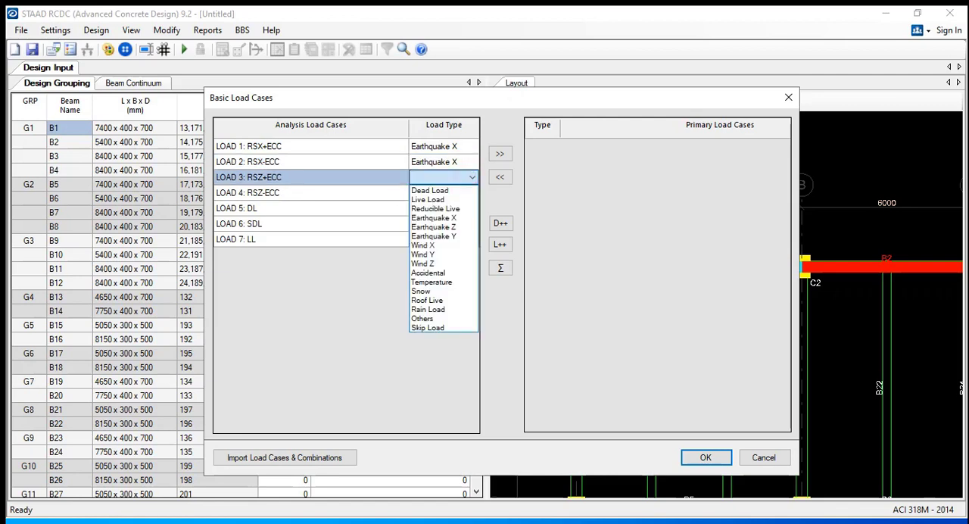
click(447, 226)
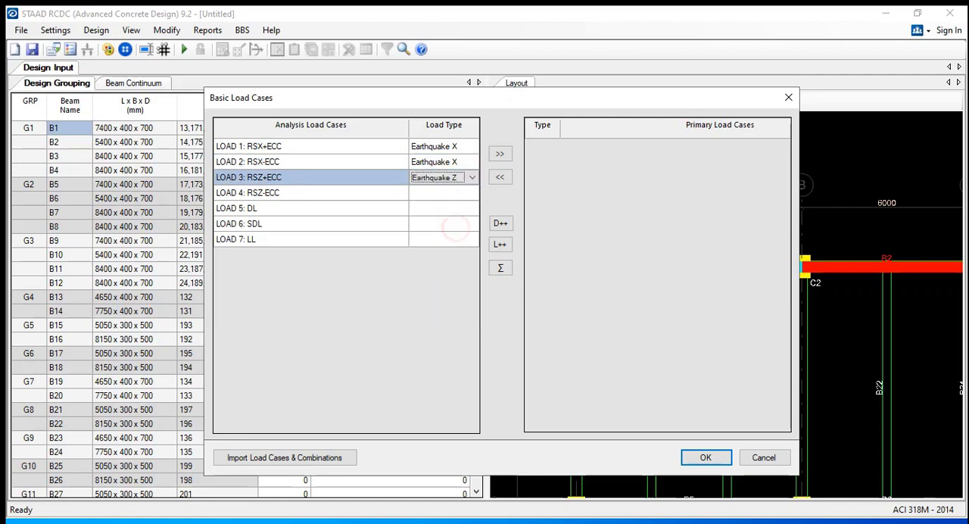
click(457, 192)
click(470, 192)
click(433, 242)
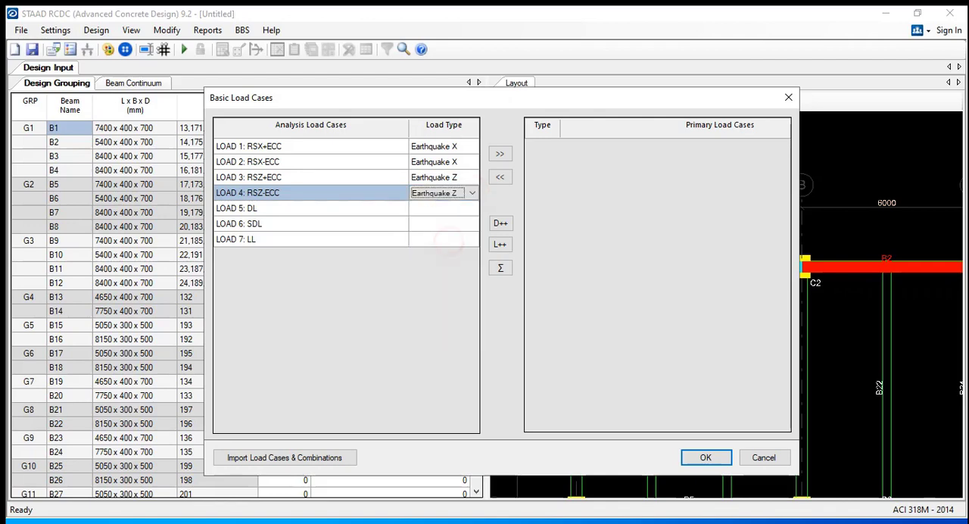
Assign the Dead Load type to LOAD 5: DL and LOAD 6: SDL
click(457, 208)
click(470, 208)
click(447, 221)
click(457, 223)
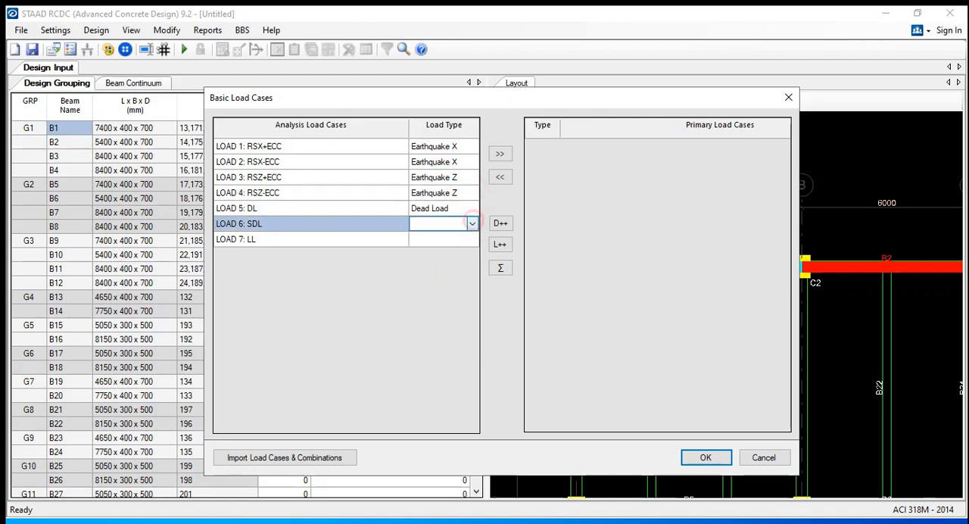
click(471, 224)
click(430, 237)
Assign the Live Load type to LOAD 7: LL
click(457, 240)
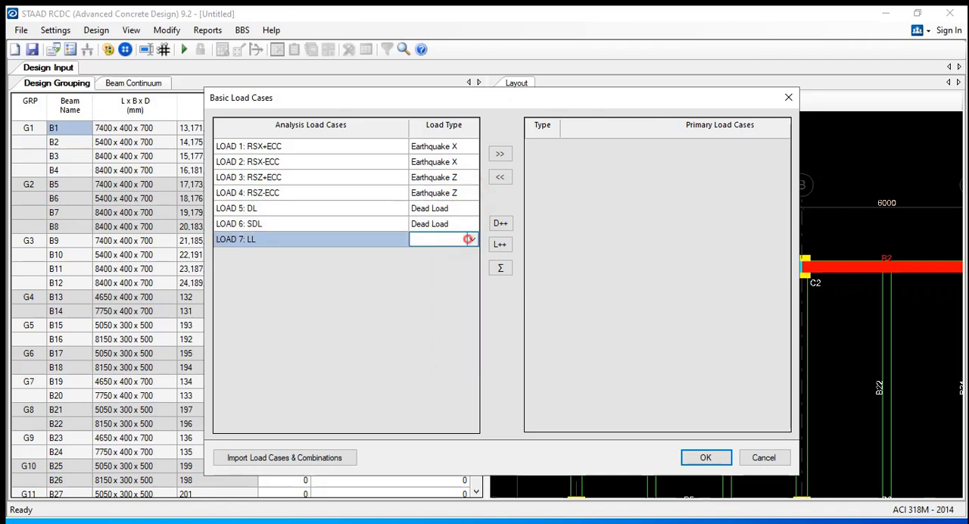
click(470, 239)
click(439, 261)
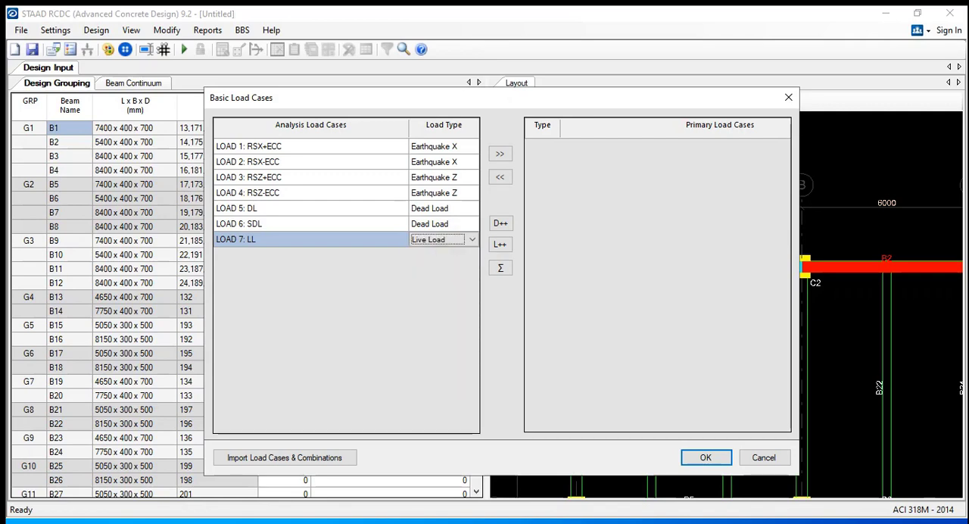
Add all seven analysis load cases to the primary load cases and accept the basic load case definitions
key(ctrl+a)
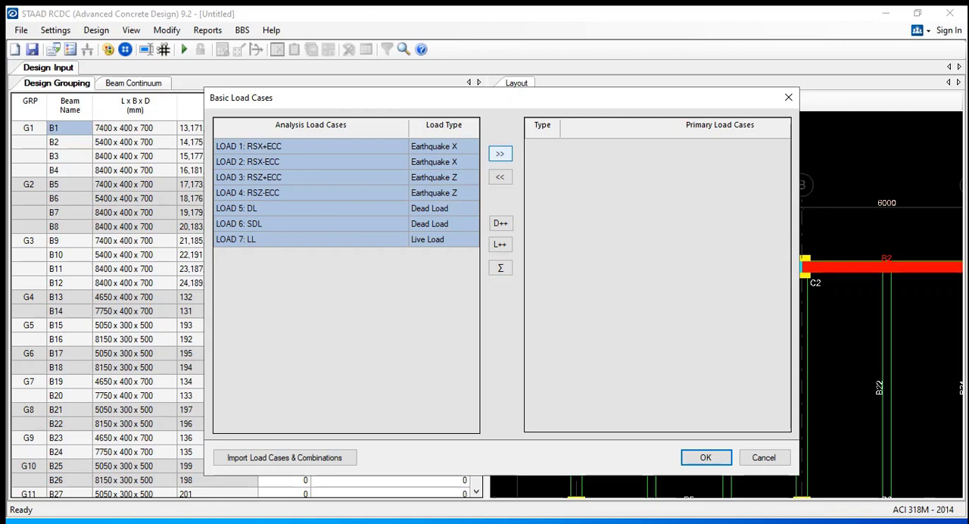
click(500, 153)
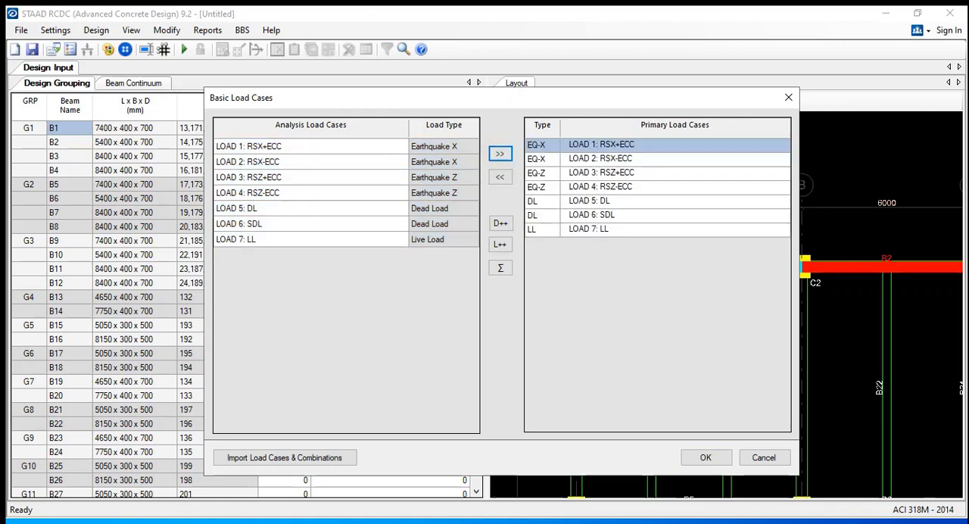
click(706, 457)
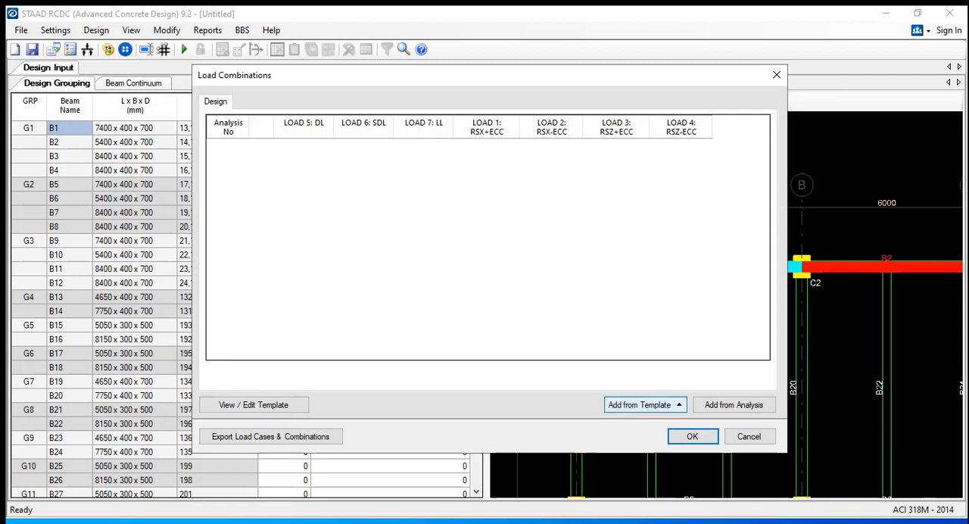
Add the design load combinations from the analysis instead of a template, and accept them
click(639, 404)
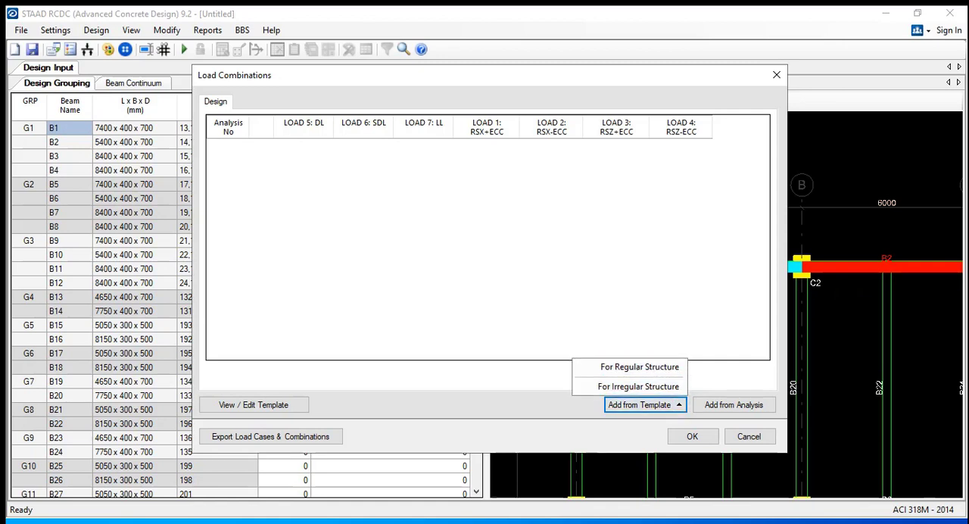
click(490, 388)
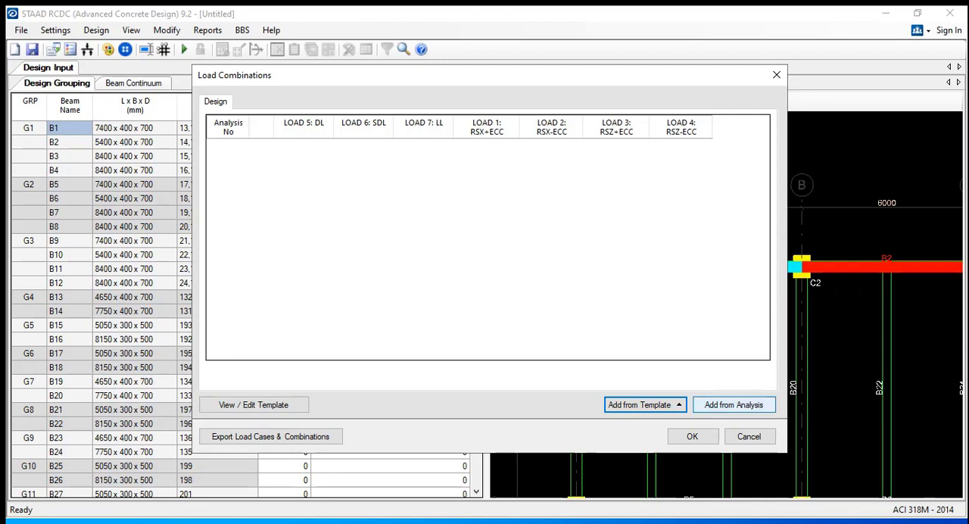
click(719, 405)
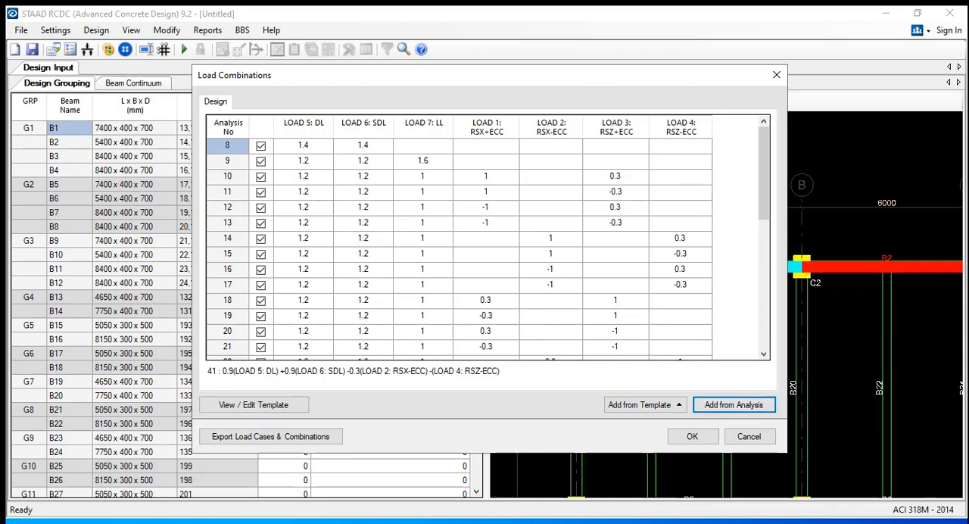
click(763, 194)
mouse_move(763, 194)
mouse_down()
mouse_move(763, 319)
mouse_move(763, 181)
mouse_up()
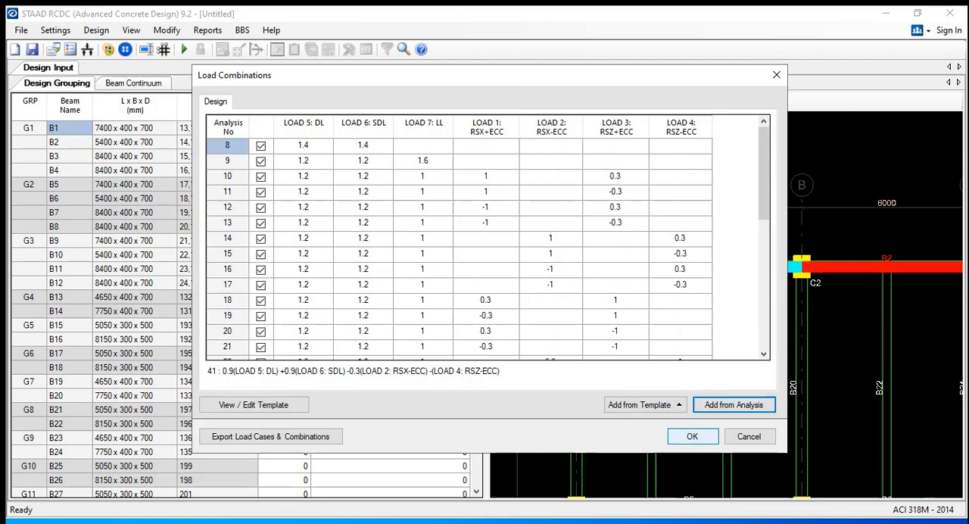
click(692, 436)
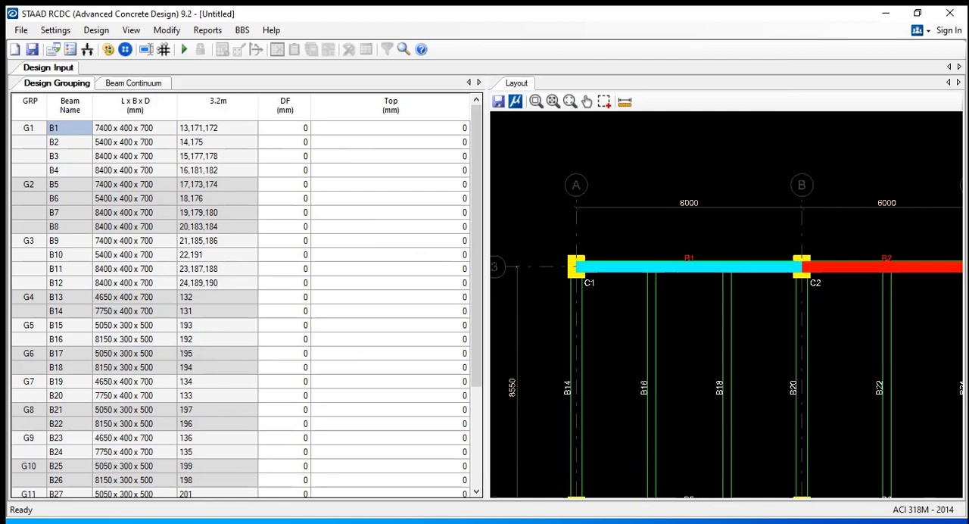
Run Auto Design on the beams of the 3.2m level
click(50, 30)
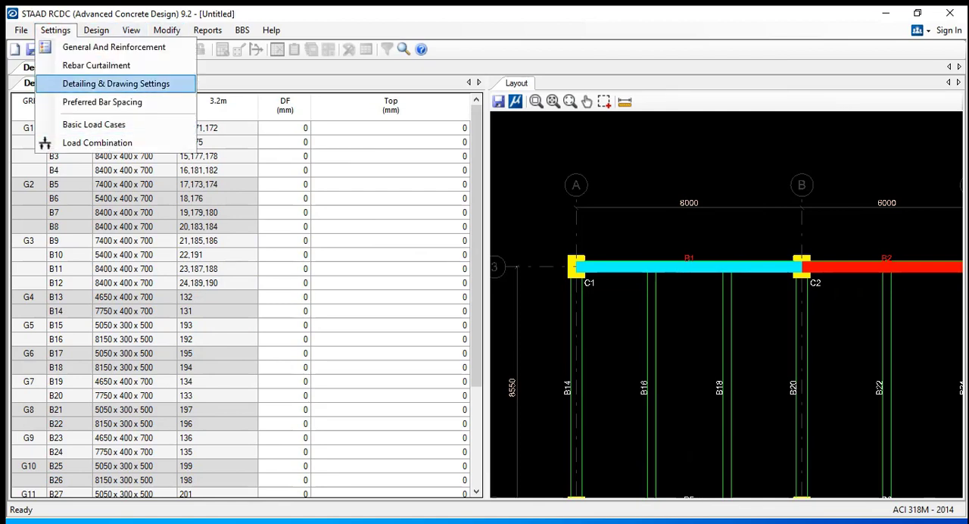
mouse_move(96, 29)
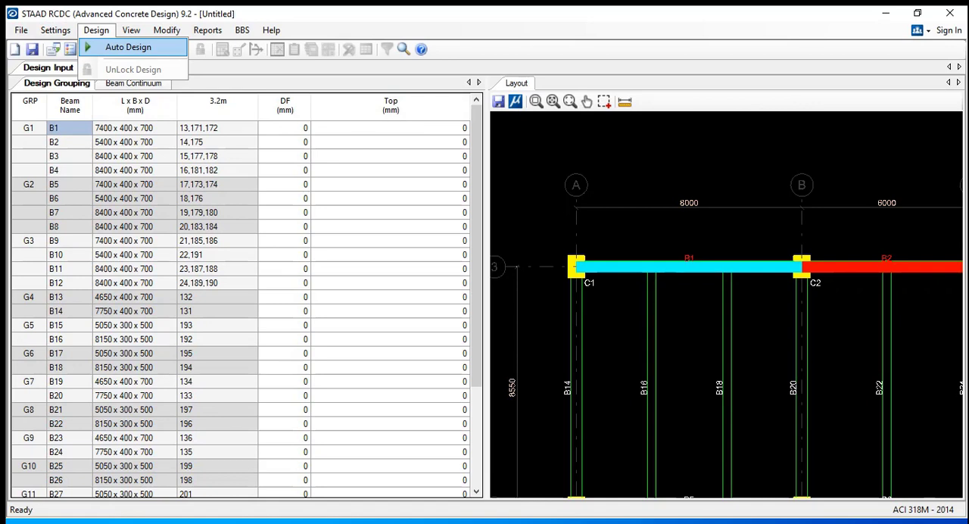
click(128, 47)
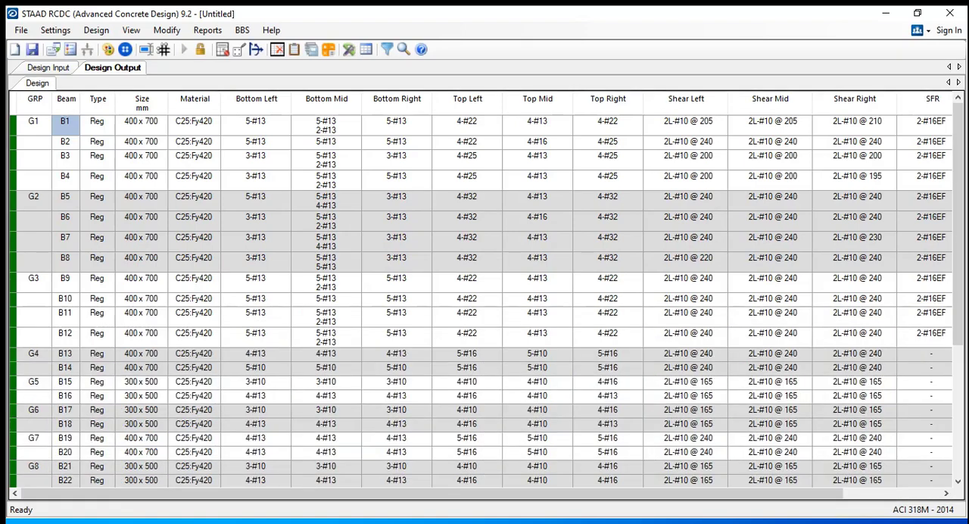
Look through the design output for all beam groups and check beam B1's size and material
scroll(481, 297, down, 4)
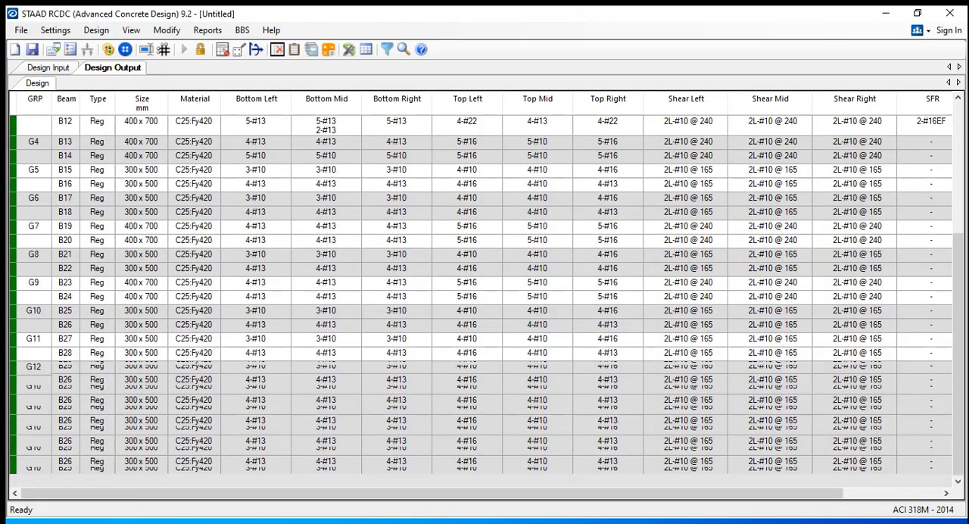
scroll(482, 297, up, 4)
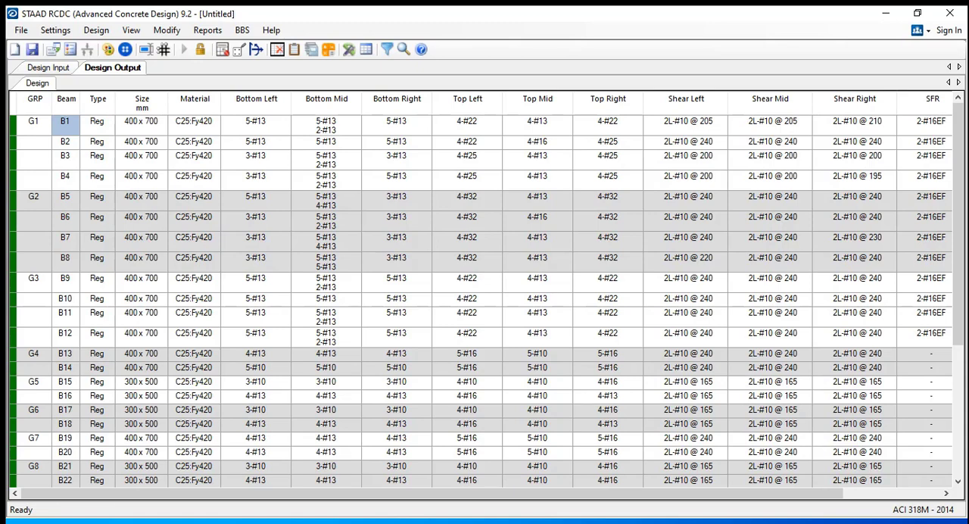
click(144, 124)
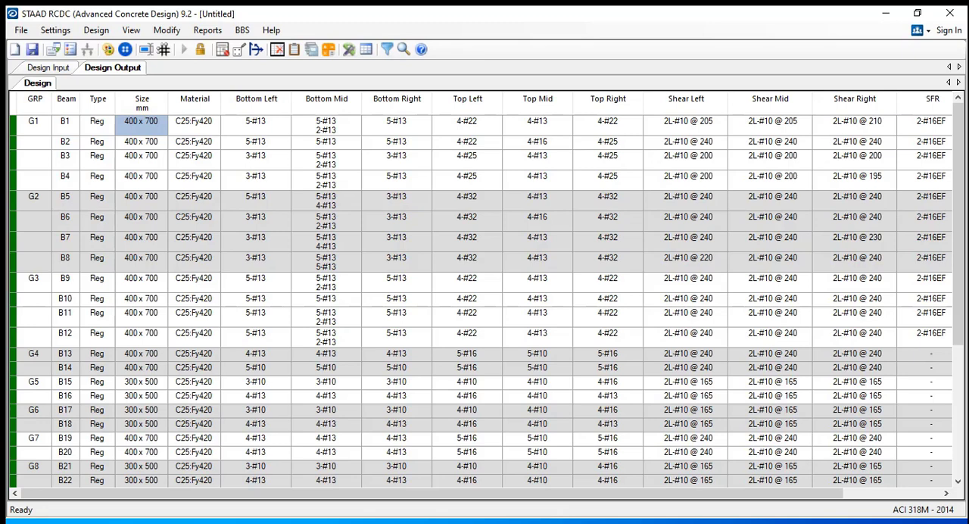
click(198, 127)
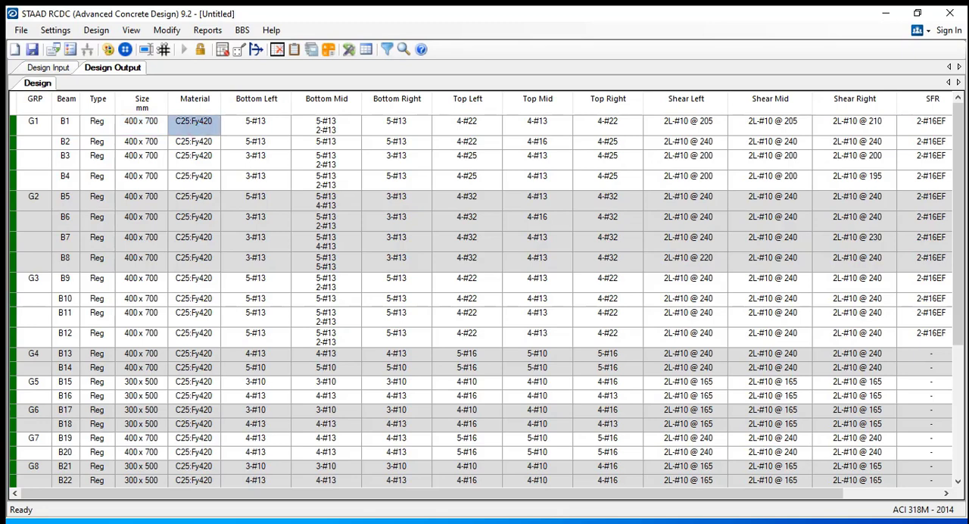
Examine beam B1's bottom reinforcement at the left, mid and right sections and compare the bars between them
click(254, 124)
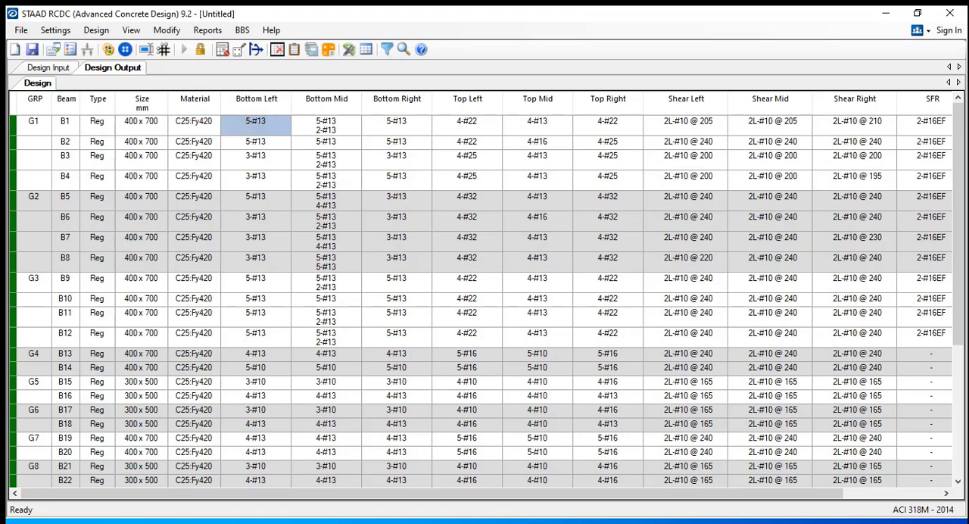
click(334, 126)
click(405, 117)
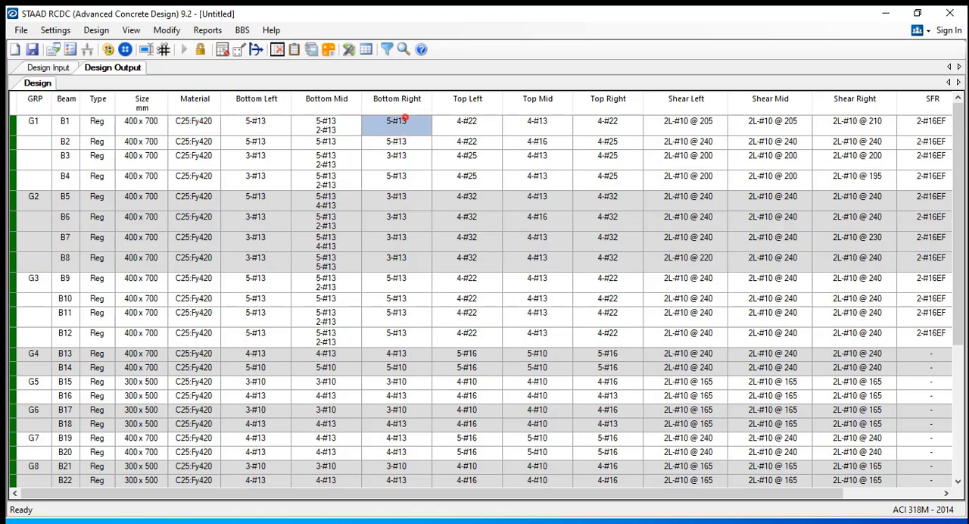
double_click(402, 123)
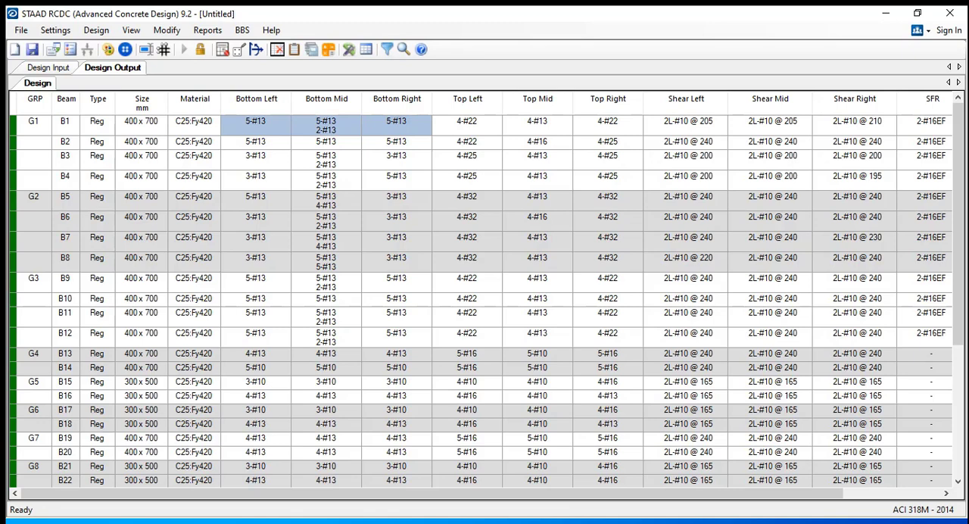
click(272, 126)
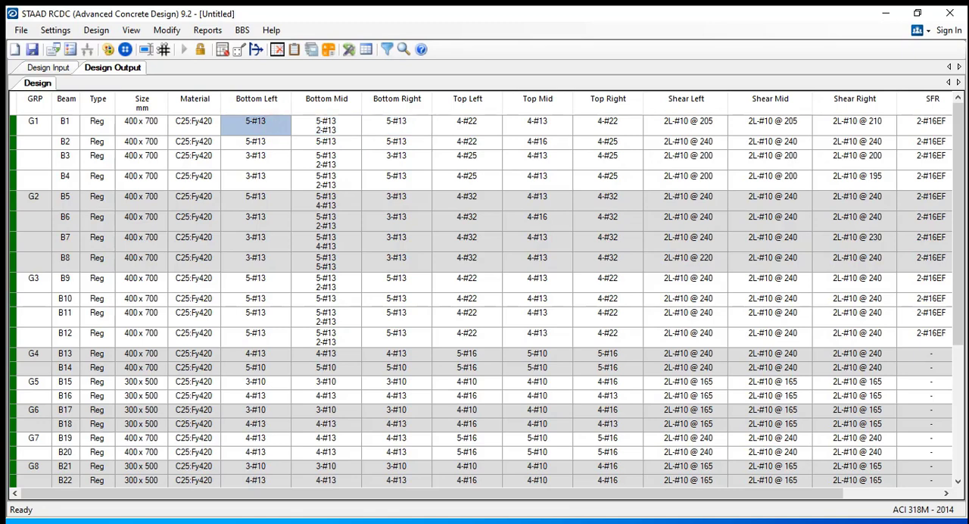
click(333, 125)
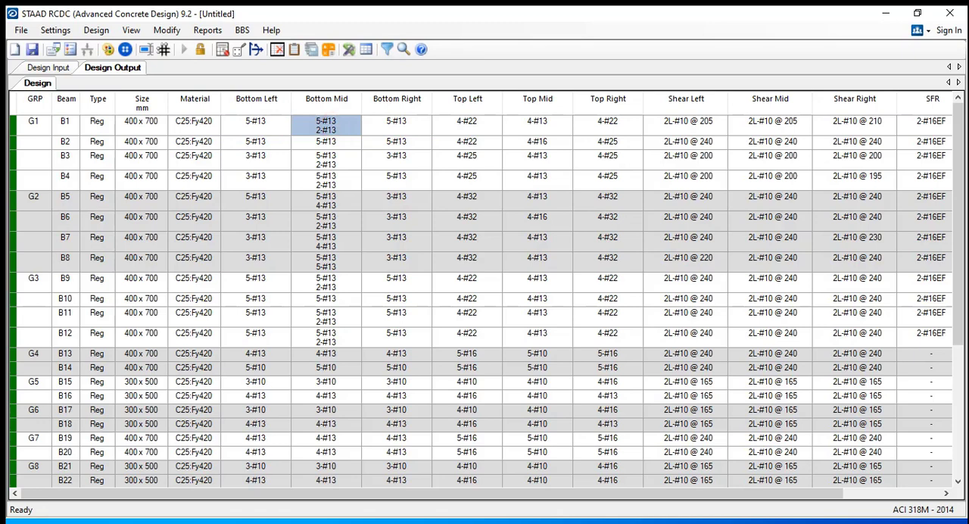
click(392, 124)
click(264, 126)
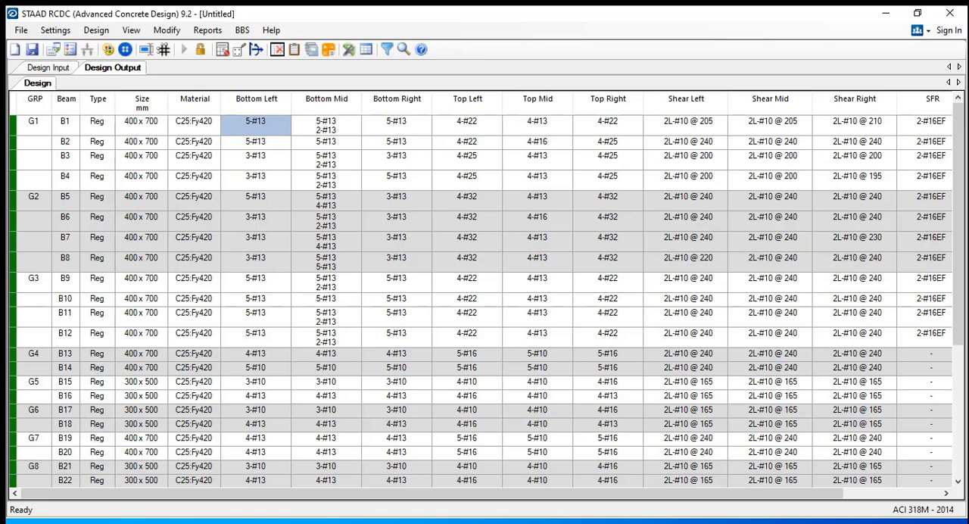
click(278, 124)
click(326, 126)
click(399, 124)
click(342, 123)
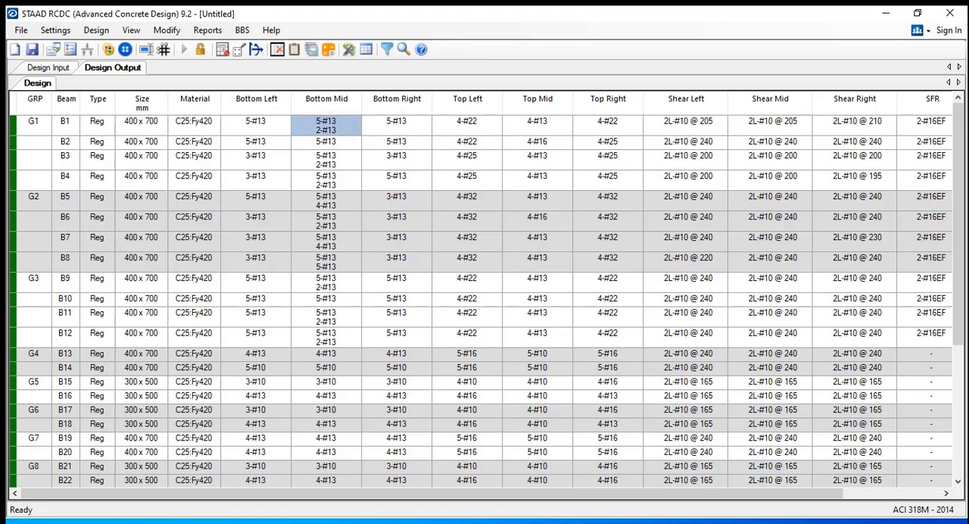
click(371, 123)
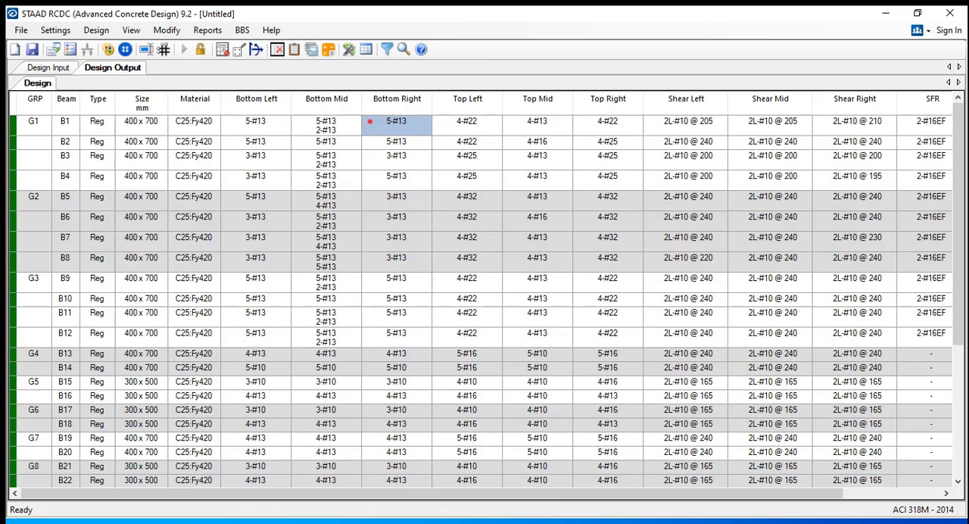
click(323, 119)
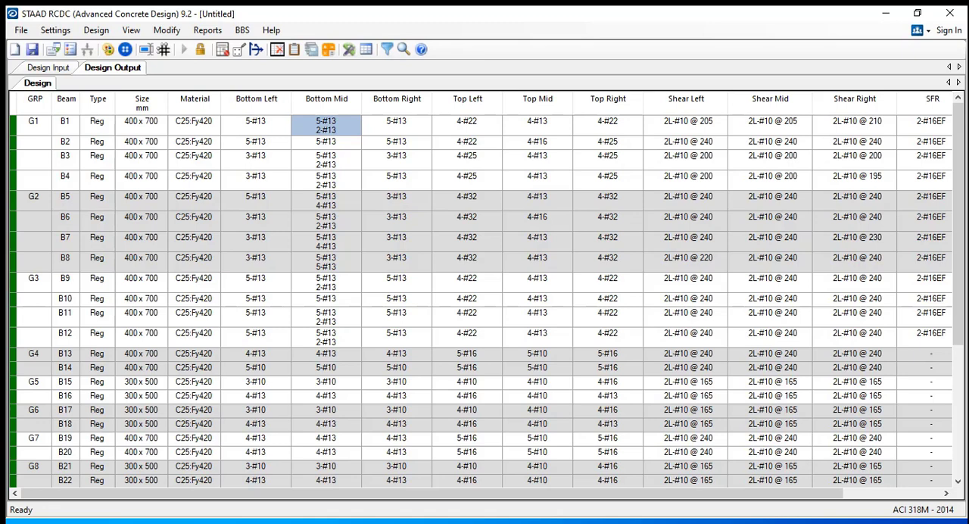
click(417, 122)
Examine beam B1's top reinforcement at the left, mid and right sections and compare the bars between them
drag(468, 120, 607, 122)
drag(482, 118, 608, 122)
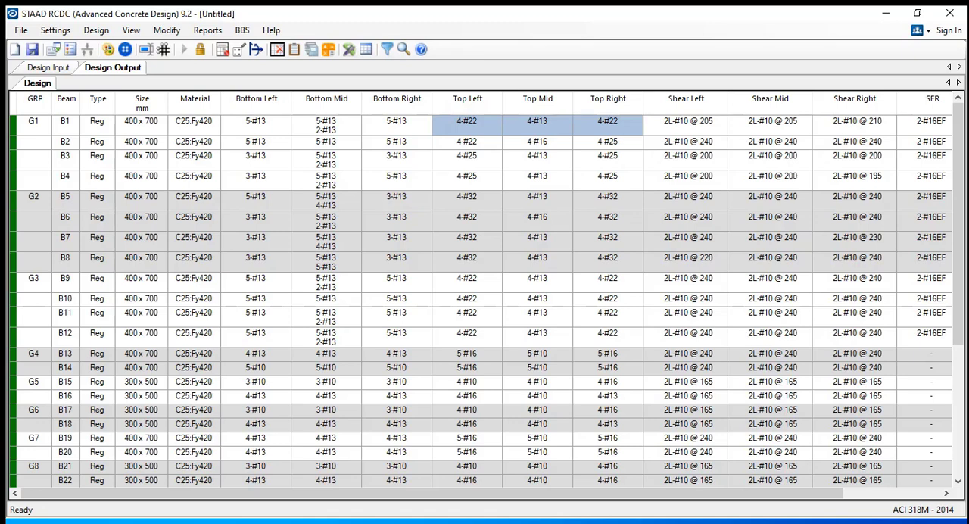
click(491, 125)
click(546, 122)
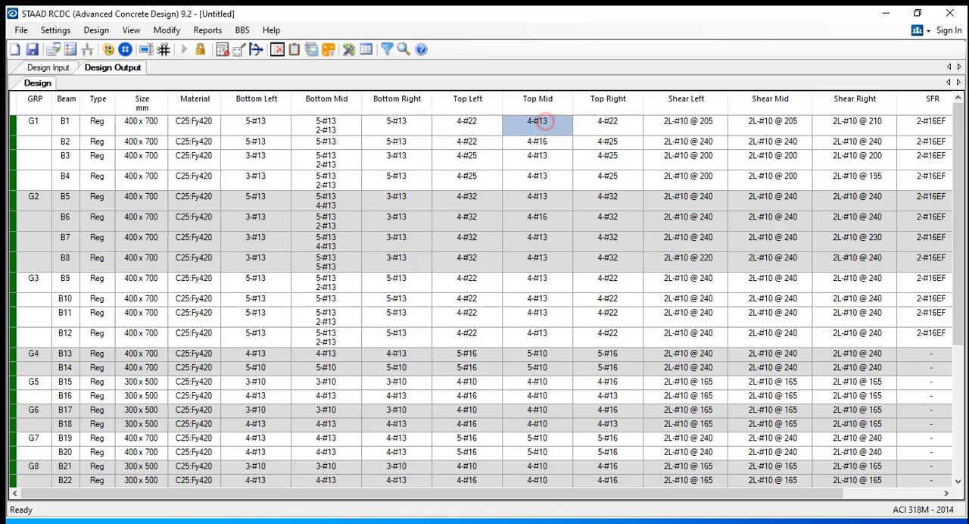
click(609, 122)
click(553, 122)
click(493, 123)
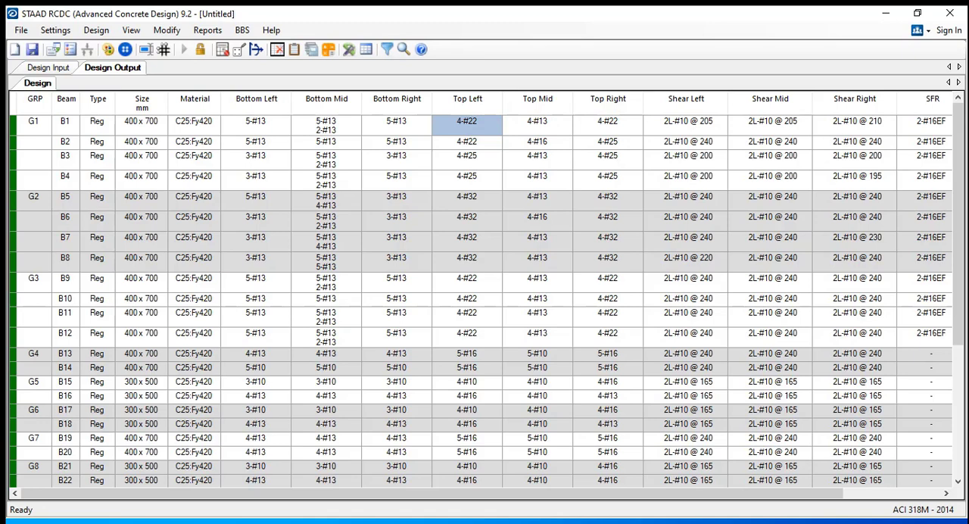
drag(477, 128, 605, 125)
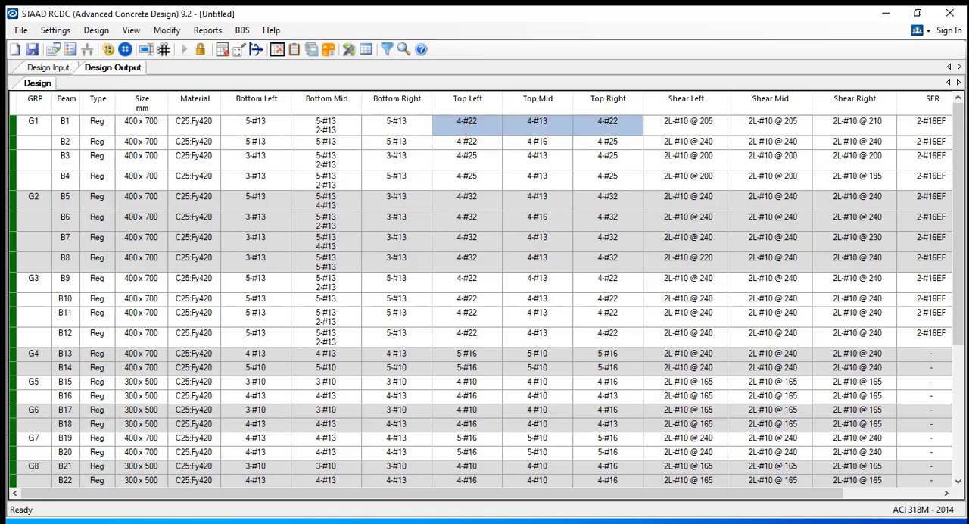
click(540, 128)
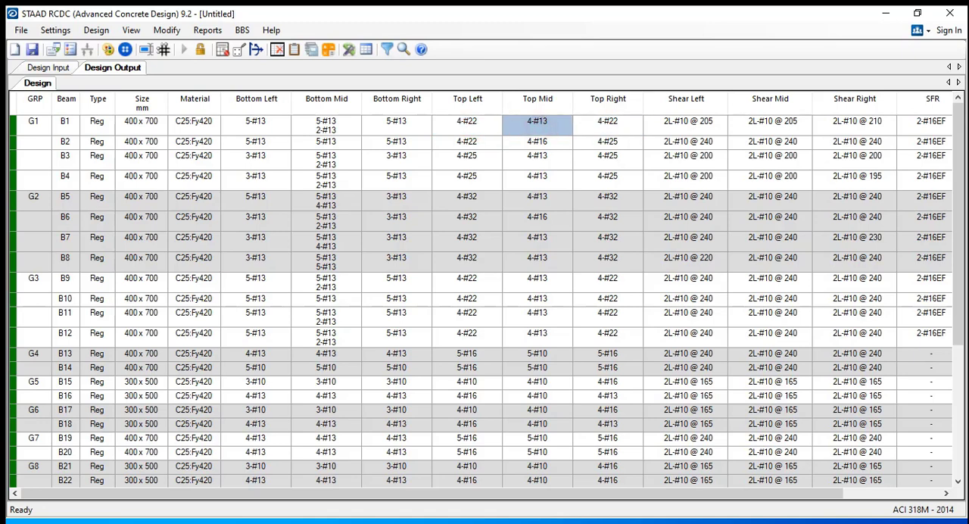
click(630, 121)
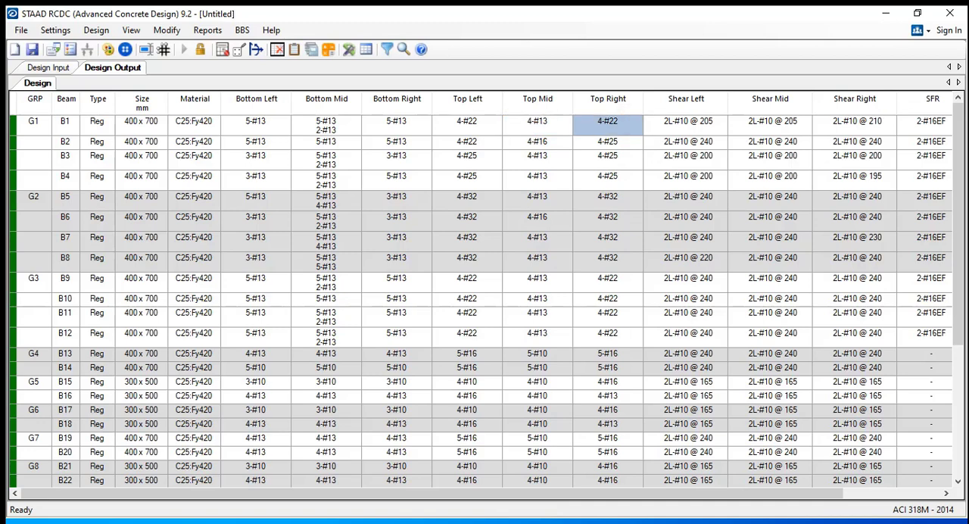
Examine beam B1's shear reinforcement at the left, mid and right sections, and check its side face reinforcement
click(698, 127)
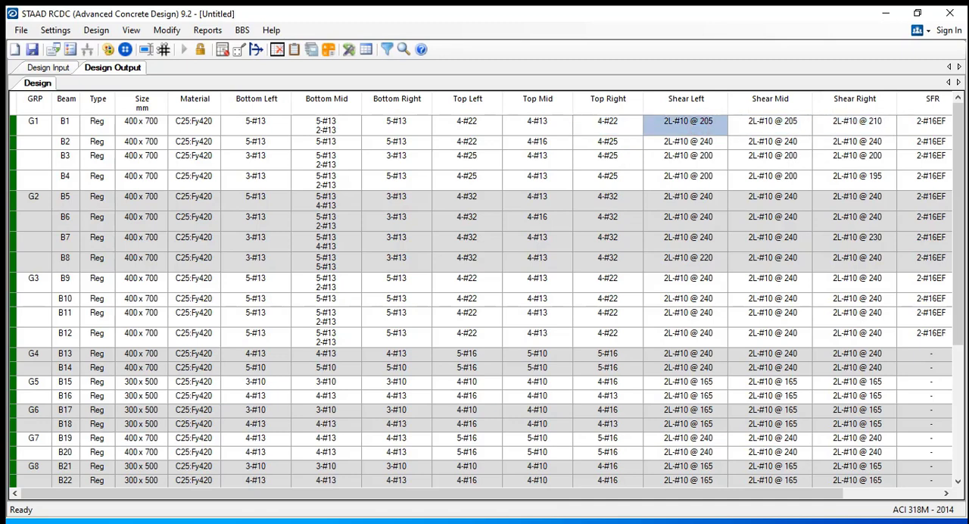
click(777, 124)
click(710, 124)
click(760, 125)
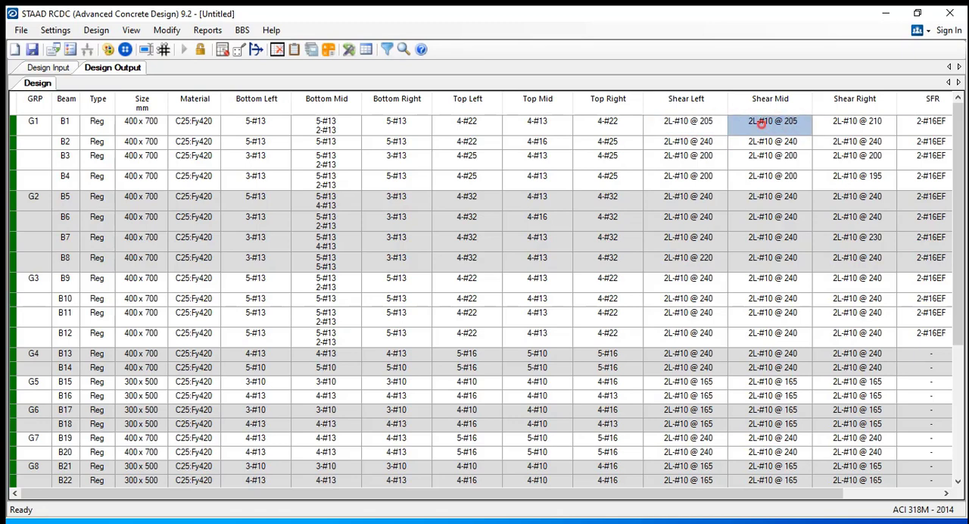
click(863, 124)
click(701, 124)
click(772, 124)
click(835, 125)
click(930, 126)
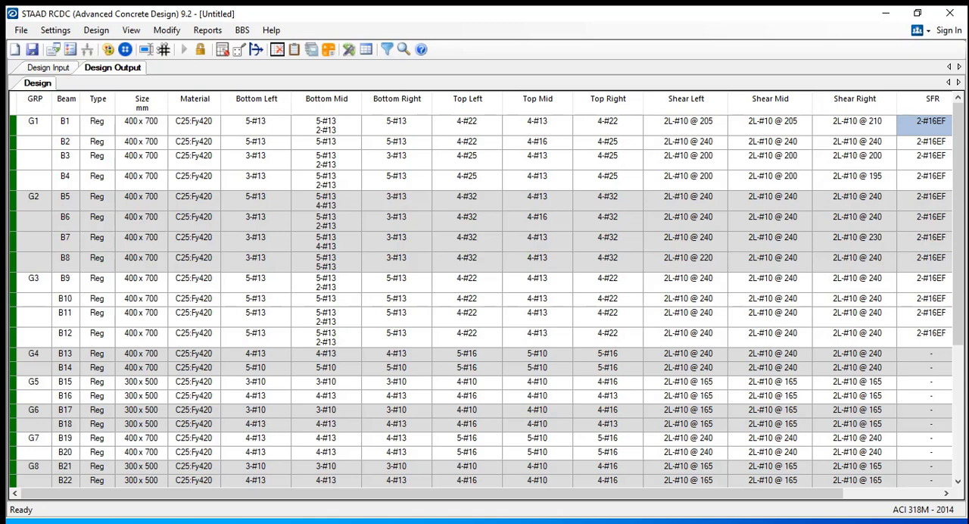
Recheck beam B1's bottom bars at mid span against those at both ends
click(396, 123)
click(343, 122)
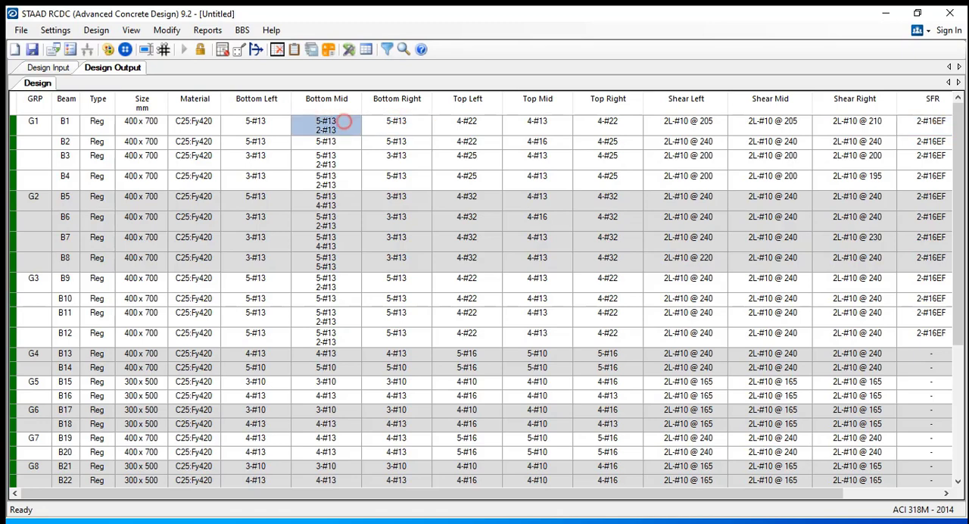
click(253, 123)
click(309, 122)
click(406, 122)
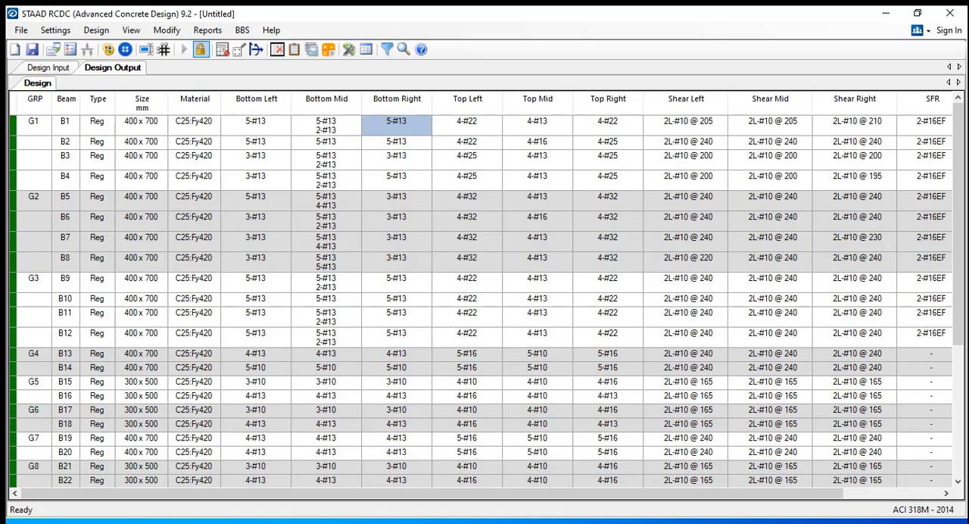
Generate the Design Calculation report for the beam group B1-B2-B3-B4
click(207, 31)
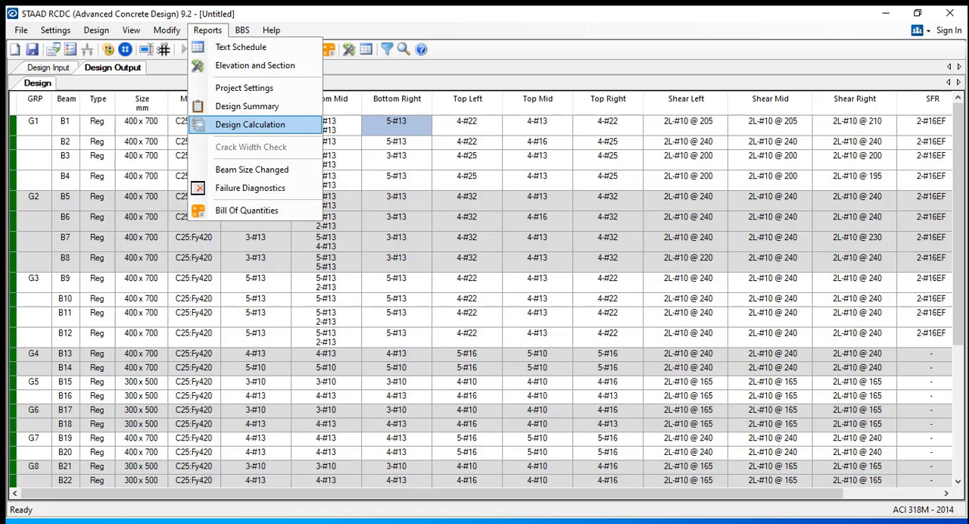
click(249, 124)
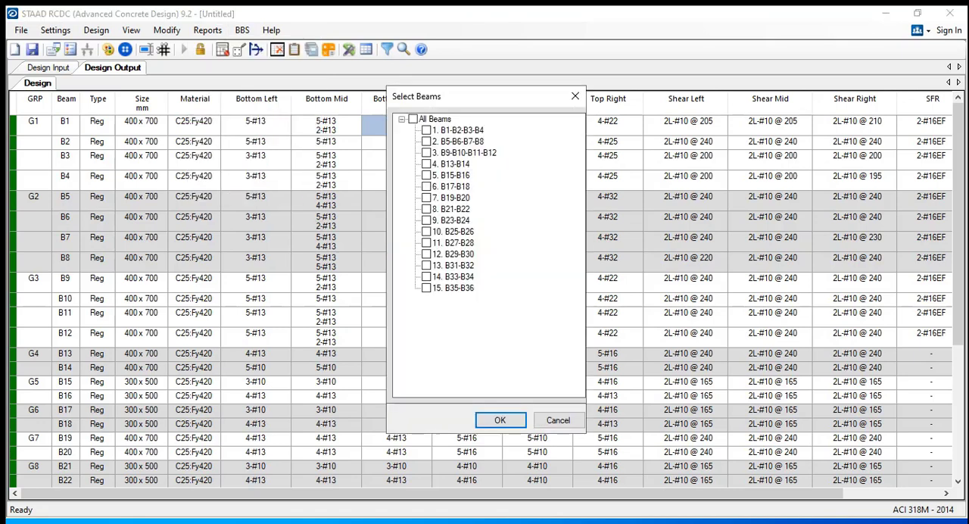
click(450, 130)
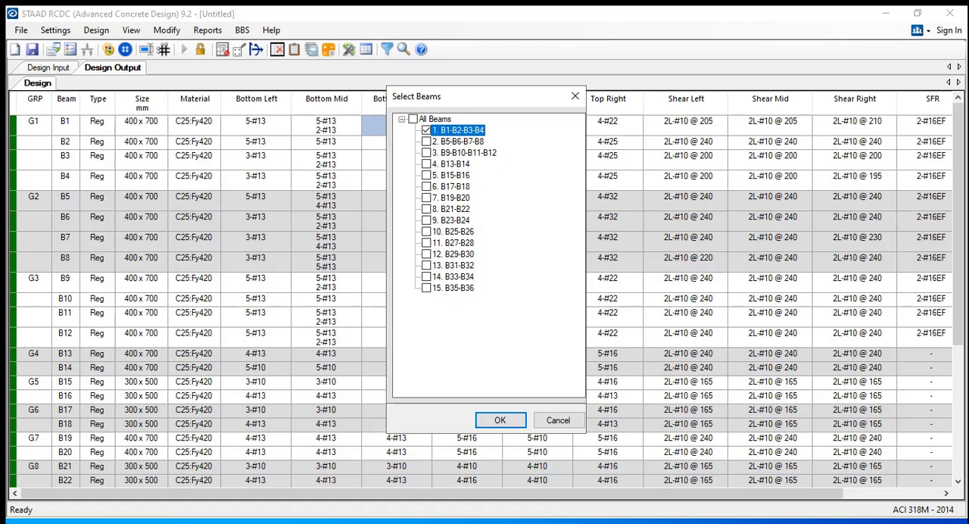
click(495, 416)
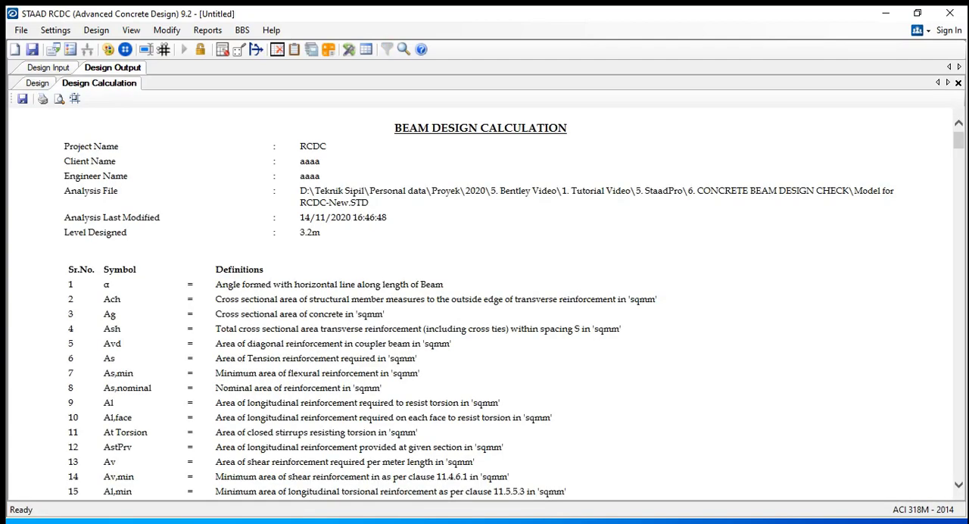
Read through the list of symbols and definitions in the beam design calculation report
scroll(351, 247, down, 5)
scroll(351, 246, up, 2)
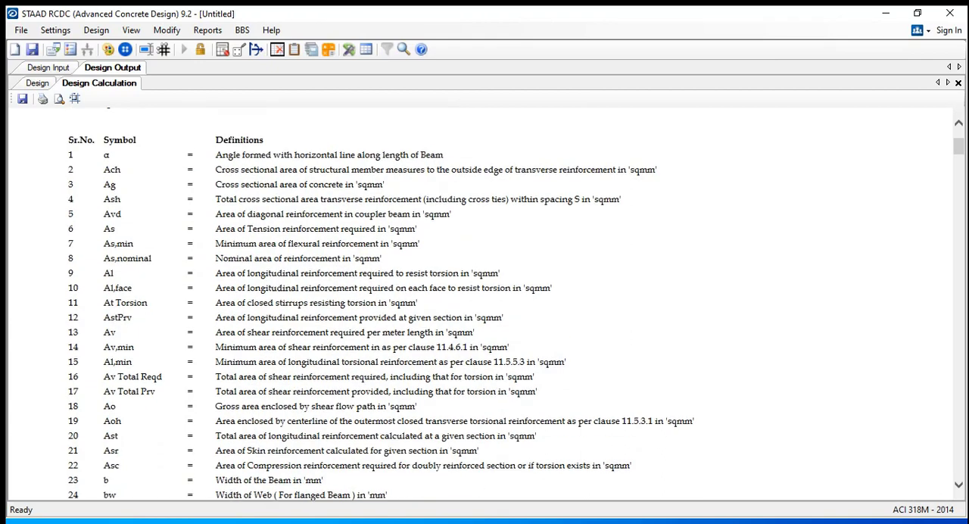
scroll(379, 306, up, 1)
drag(67, 133, 566, 373)
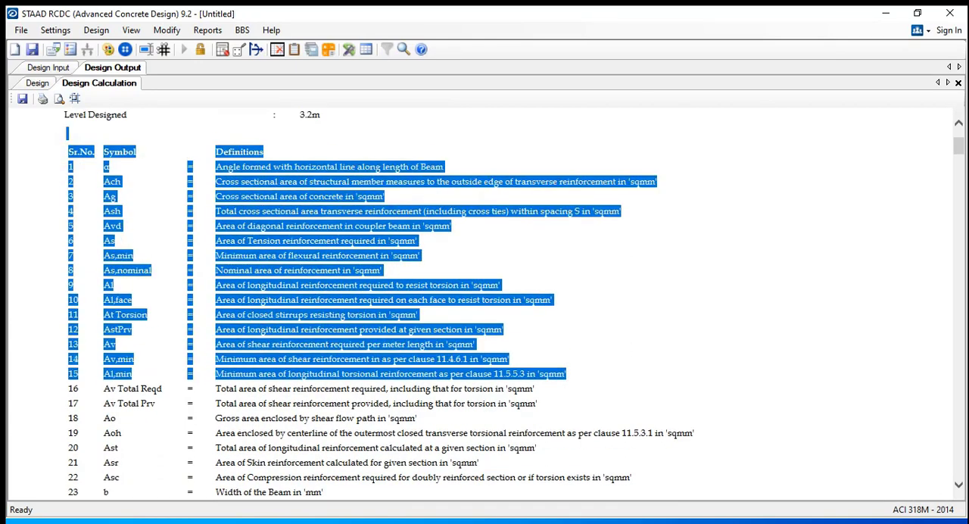
scroll(530, 363, down, 2)
click(245, 305)
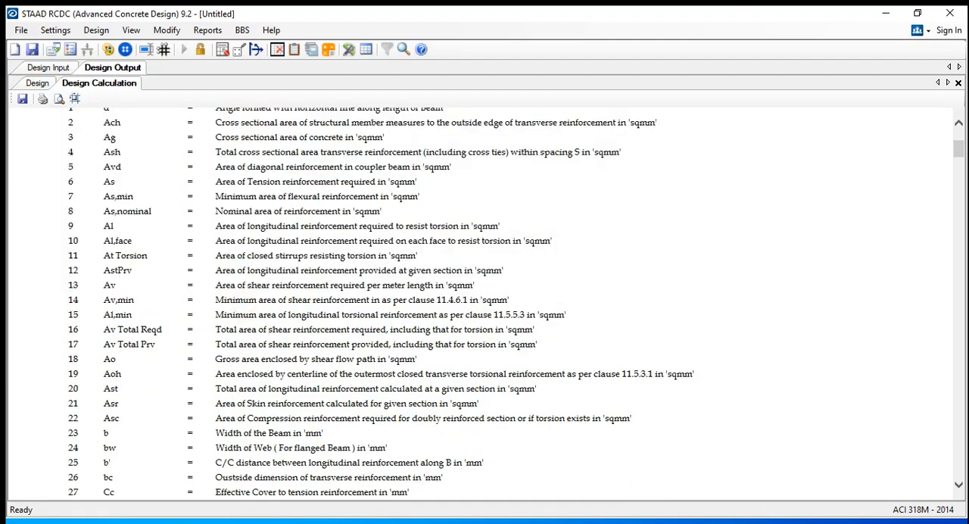
drag(265, 255, 189, 225)
scroll(485, 303, up, 2)
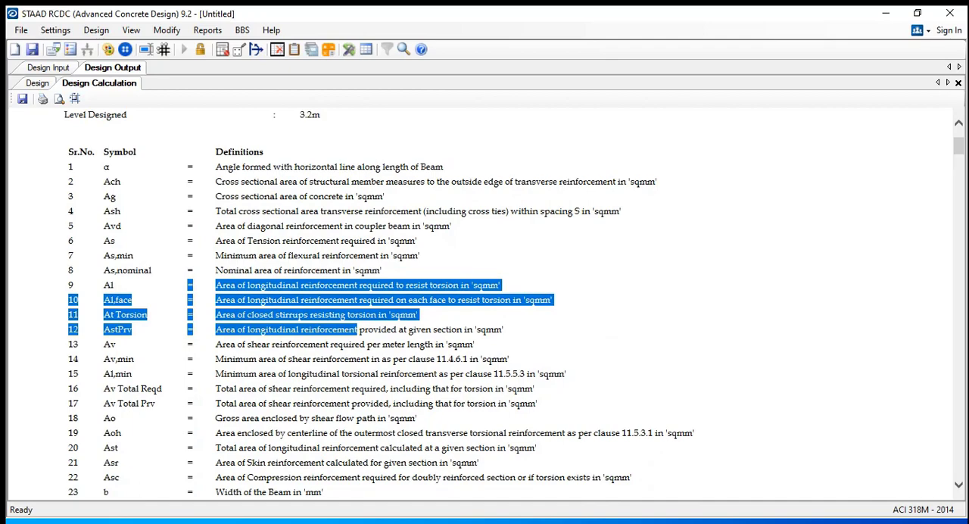
scroll(484, 303, down, 2)
scroll(485, 302, down, 6)
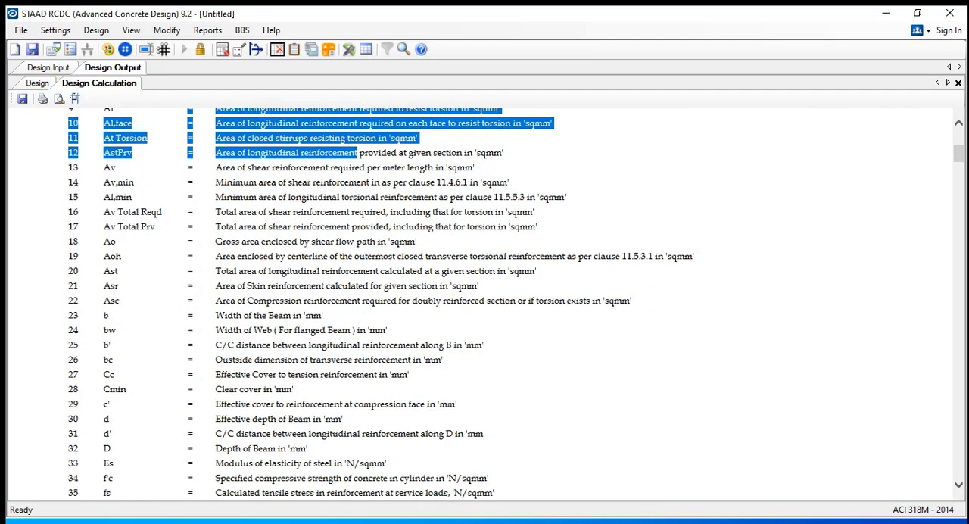
scroll(485, 302, down, 6)
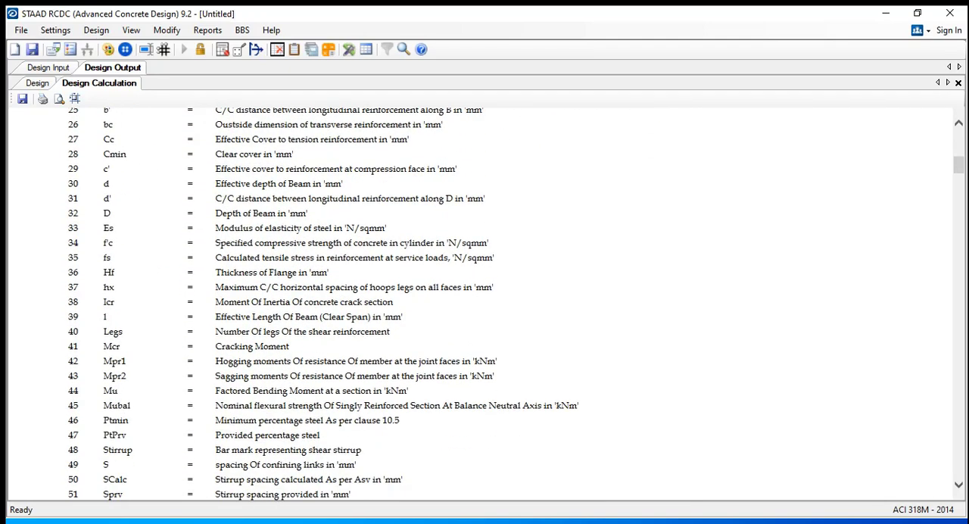
scroll(484, 303, down, 12)
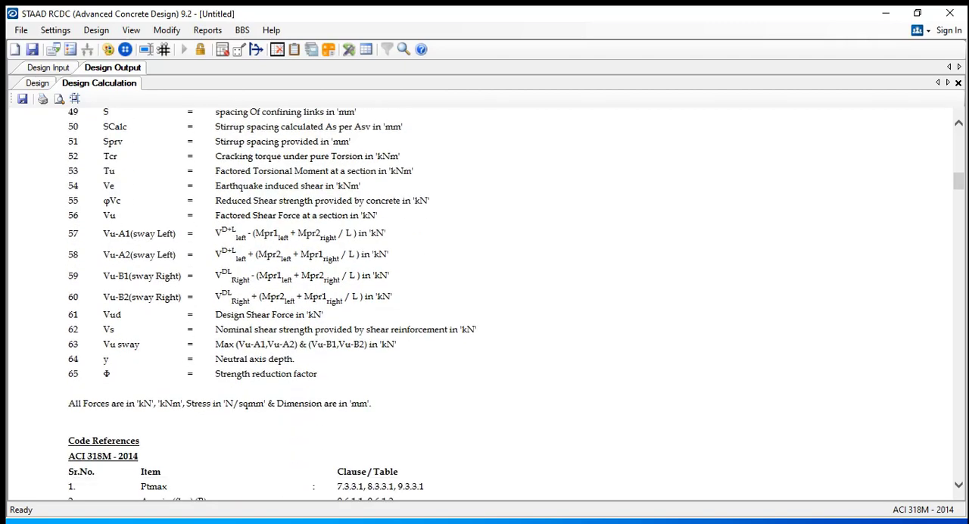
Check the definitions and units of the torsion symbols Tcr and Tu in the symbol list
scroll(485, 302, up, 2)
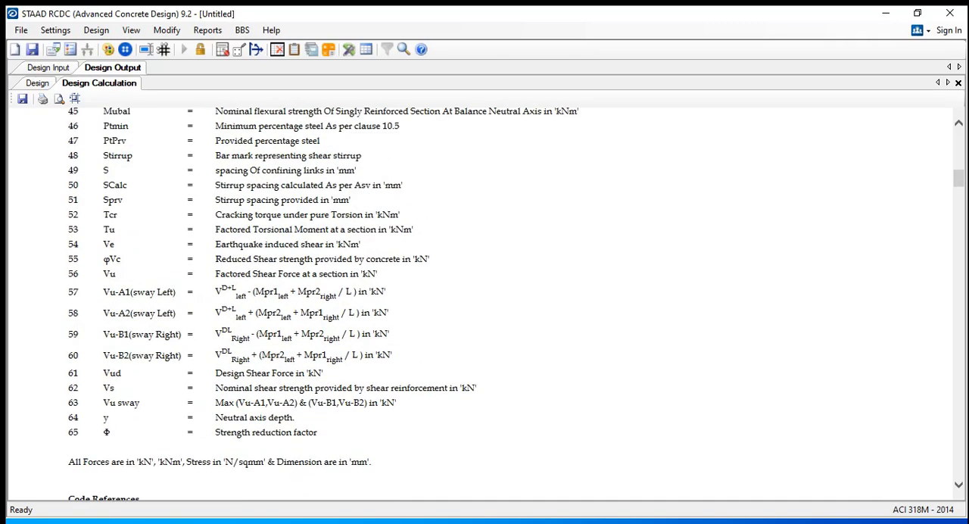
double_click(108, 216)
double_click(109, 229)
drag(215, 229, 377, 230)
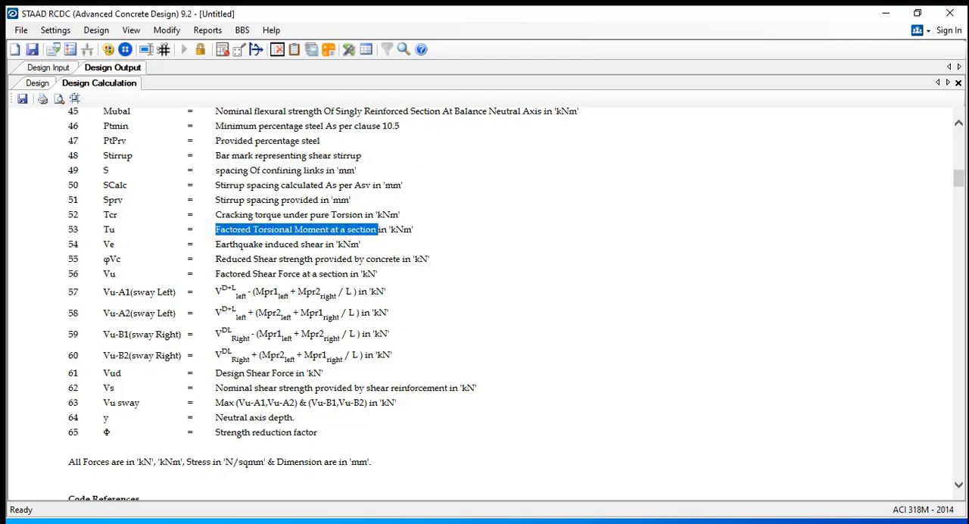
scroll(420, 229, down, 4)
scroll(421, 229, up, 4)
drag(388, 229, 416, 230)
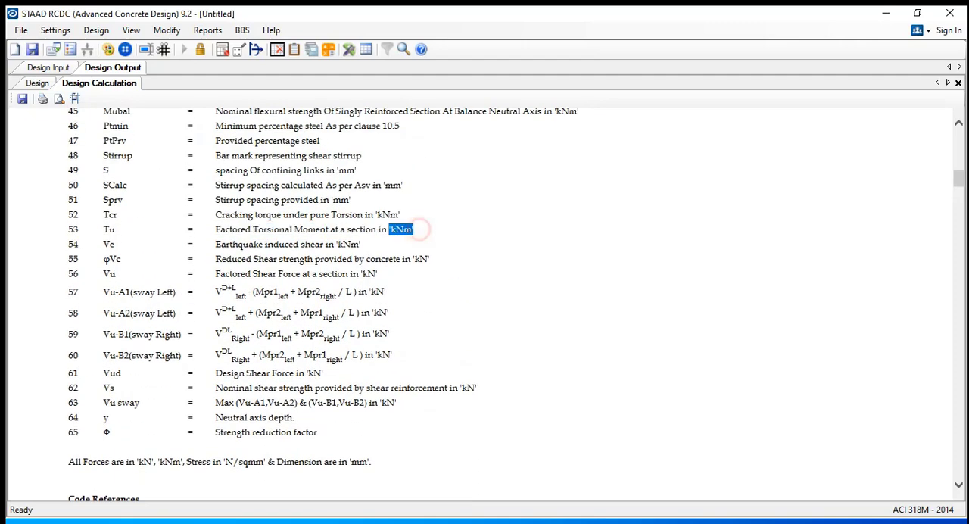
Review the ACI 318M - 2014 code references and the Chapter 21 clauses listed in the report
scroll(420, 229, down, 8)
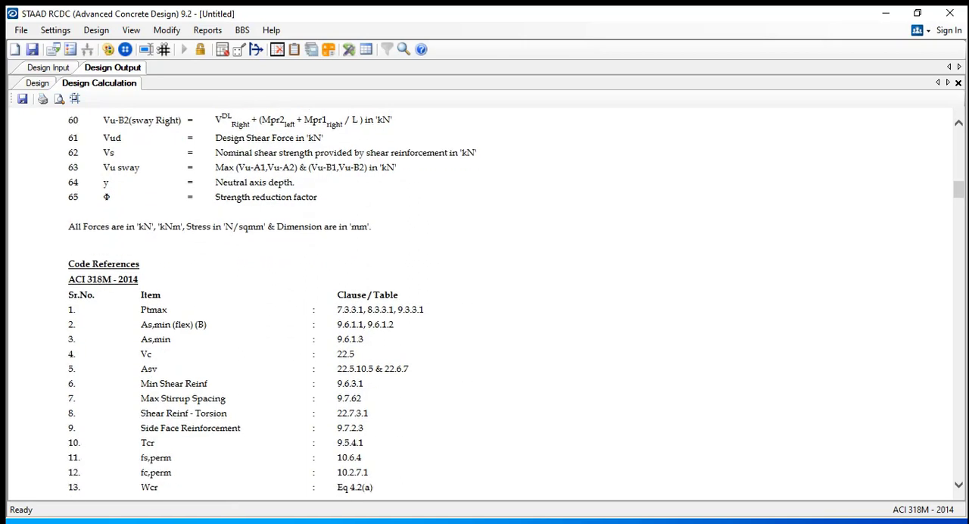
scroll(420, 229, down, 4)
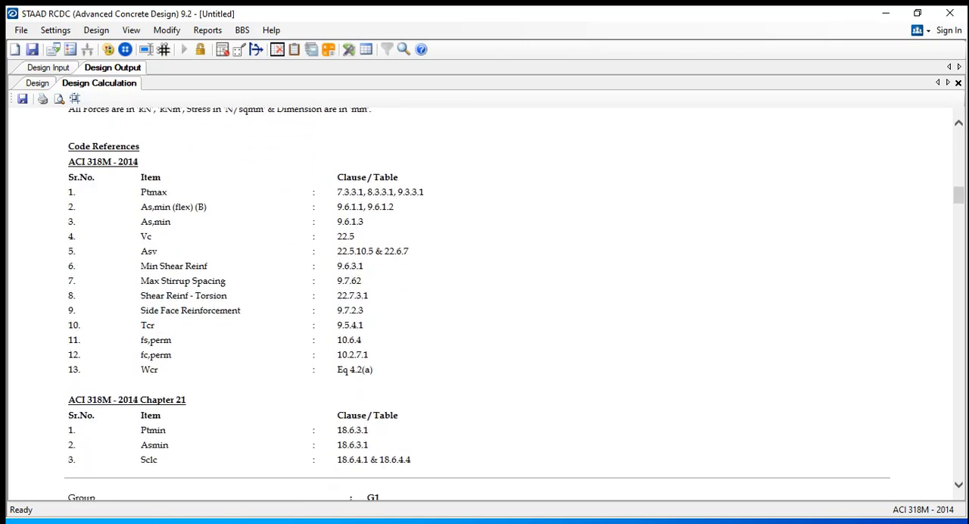
drag(69, 162, 138, 162)
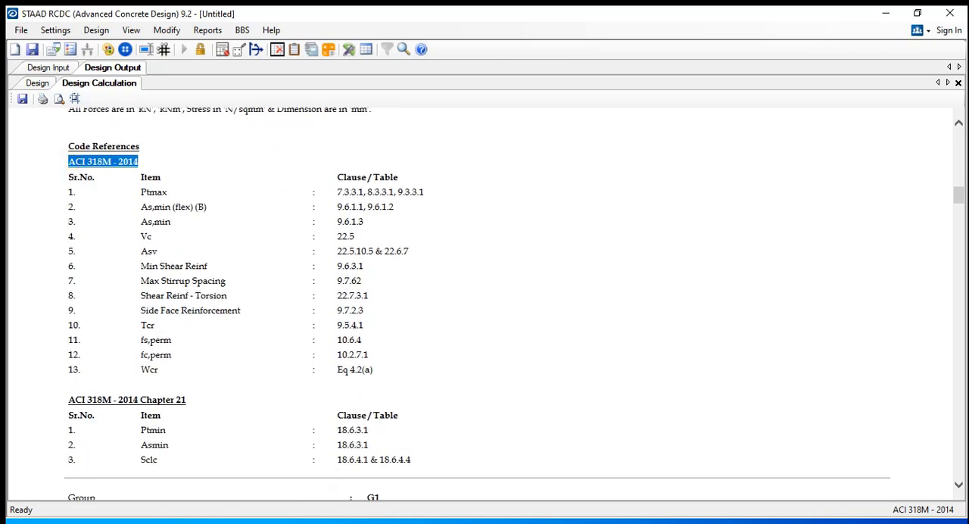
drag(199, 182, 199, 186)
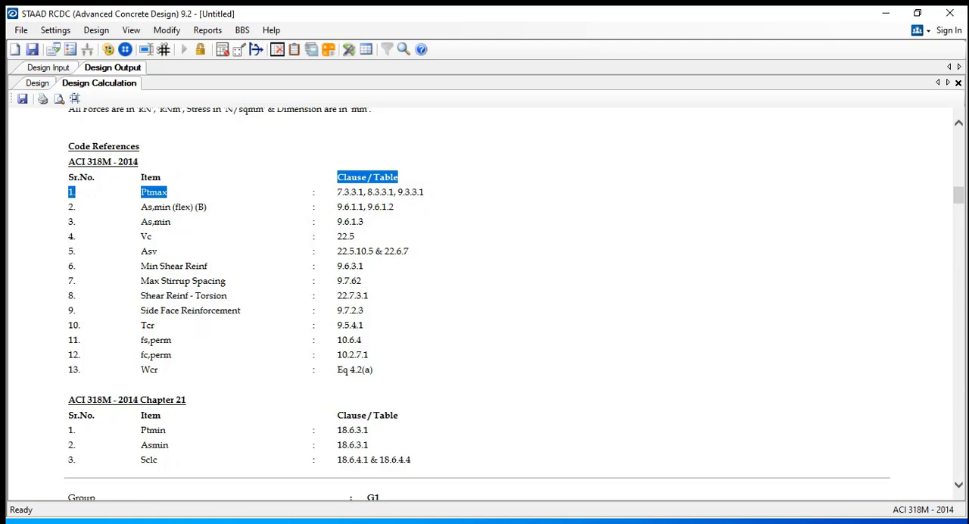
click(303, 197)
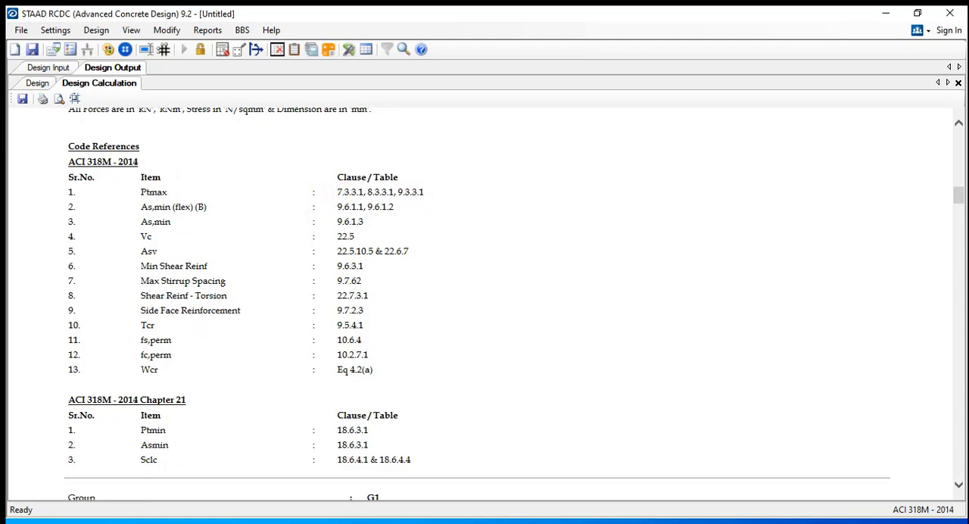
drag(377, 371, 68, 193)
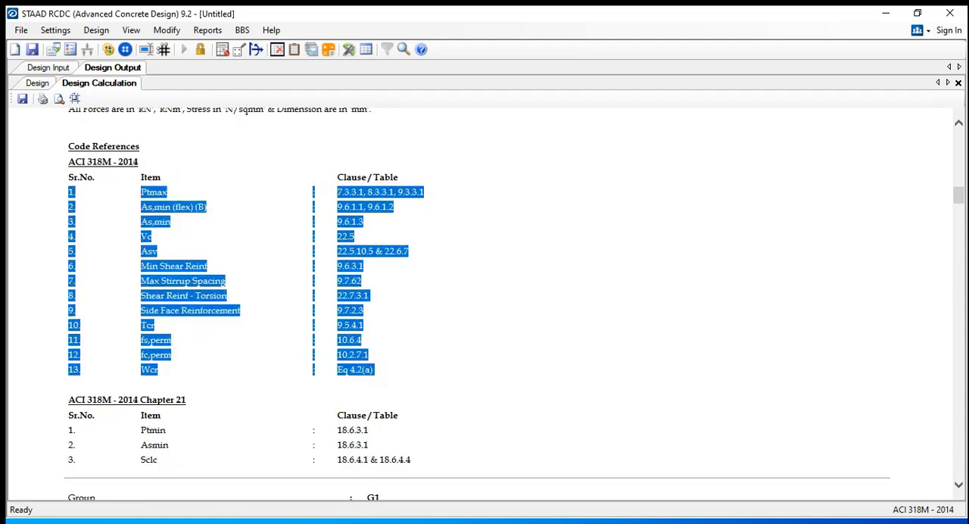
scroll(476, 303, down, 3)
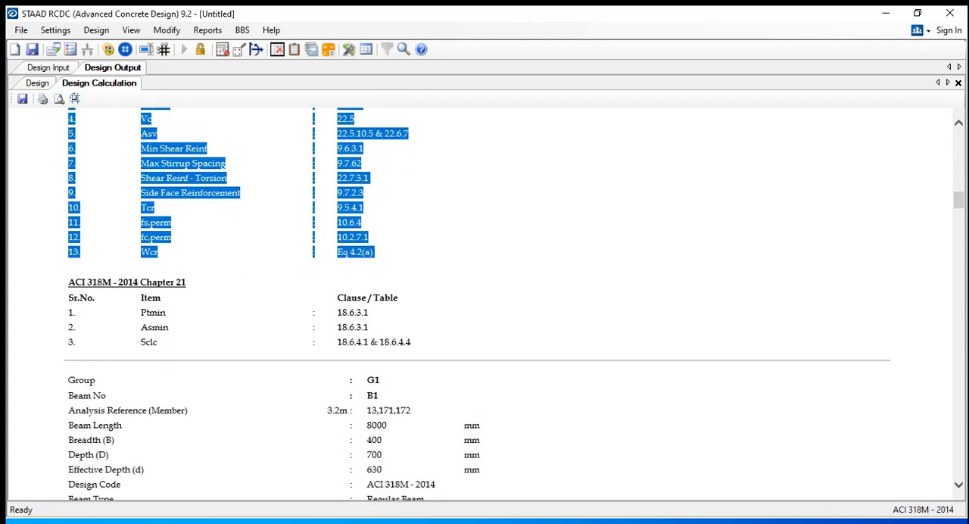
scroll(476, 303, down, 3)
click(175, 168)
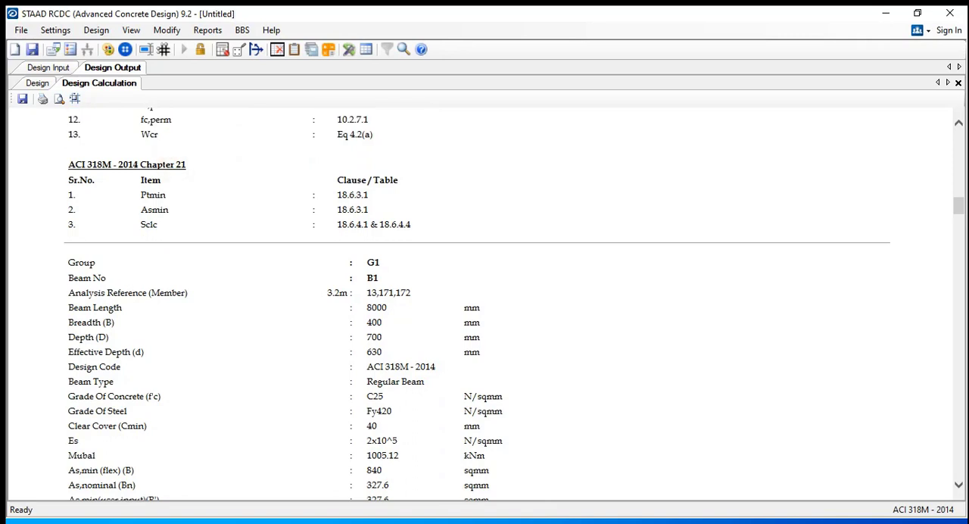
Check beam B1's number, analysis reference members and beam length in the group G1 calculation data
scroll(477, 302, down, 3)
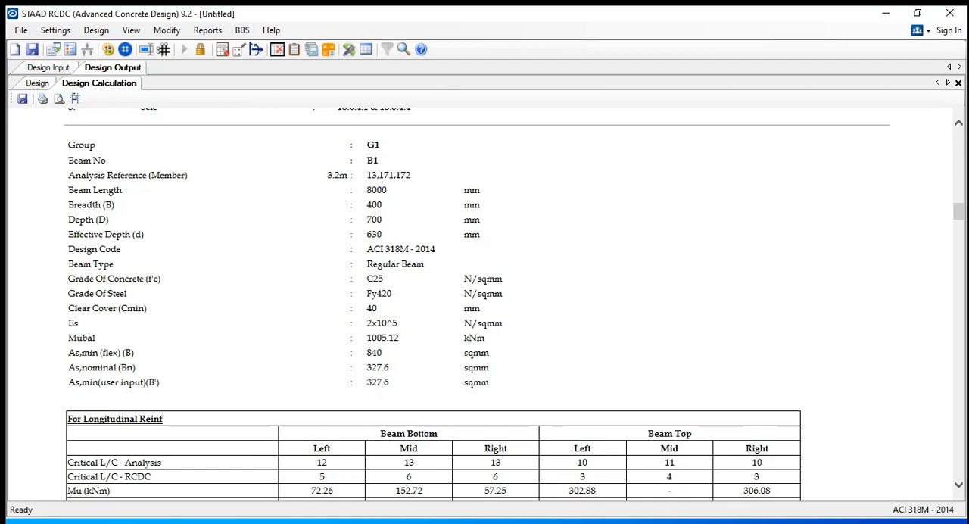
double_click(371, 161)
drag(327, 175, 348, 175)
mouse_move(365, 175)
mouse_down()
mouse_move(412, 176)
mouse_move(370, 190)
mouse_move(329, 174)
mouse_move(347, 175)
mouse_up()
click(324, 176)
click(357, 190)
click(343, 176)
click(366, 177)
drag(367, 176, 387, 190)
click(362, 190)
click(396, 192)
Check beam B1's breadth and depth in the calculation data
drag(514, 219, 68, 204)
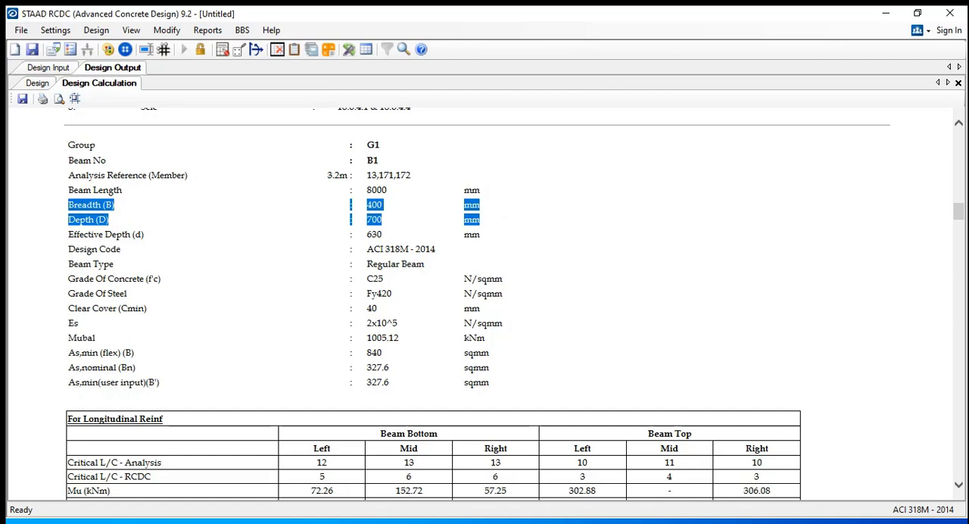
click(371, 220)
drag(372, 220, 389, 217)
click(390, 216)
Review beam B1's longitudinal reinforcement table for the beam bottom and beam top sections
scroll(477, 305, down, 1)
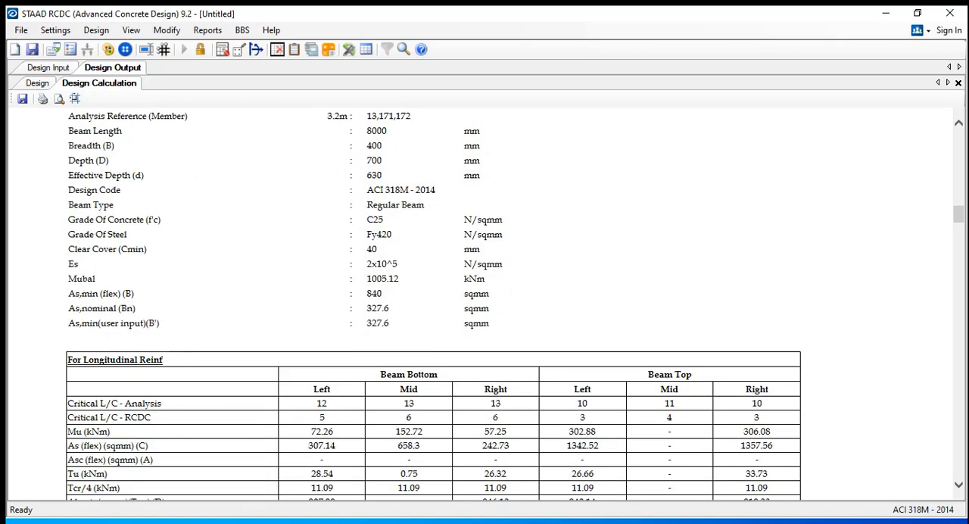
scroll(433, 303, down, 3)
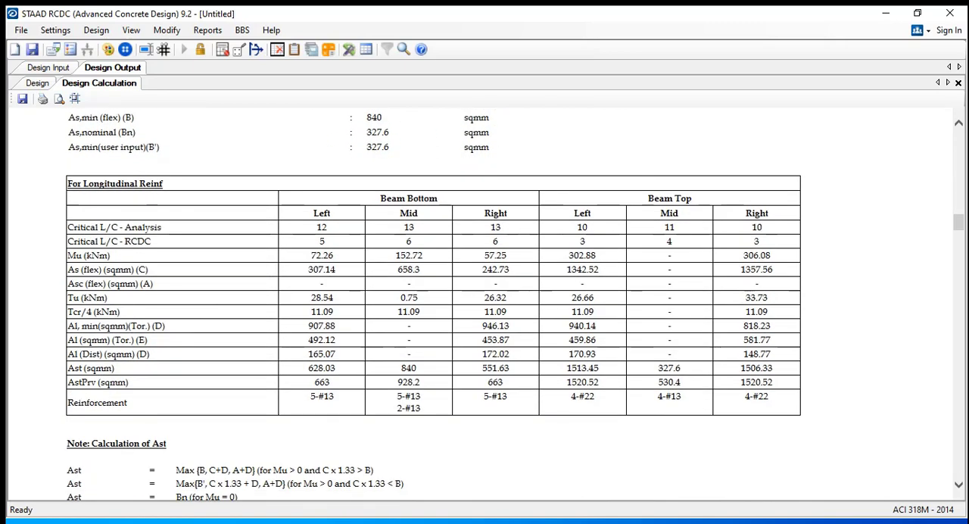
scroll(433, 303, up, 1)
scroll(433, 303, down, 1)
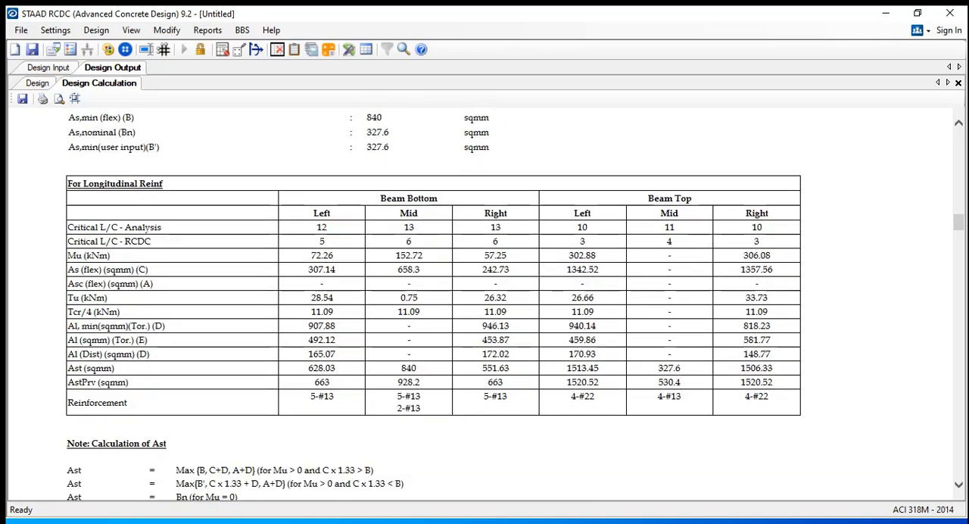
drag(67, 184, 727, 365)
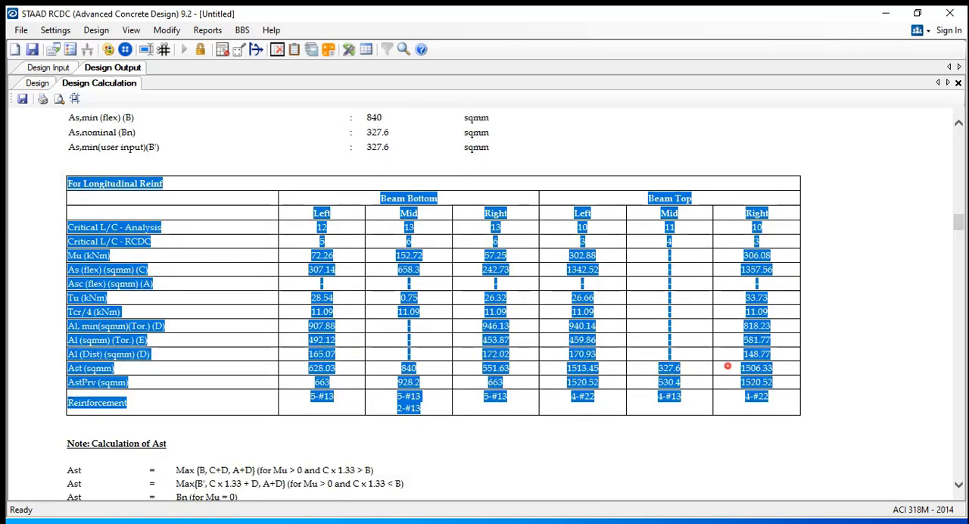
click(727, 366)
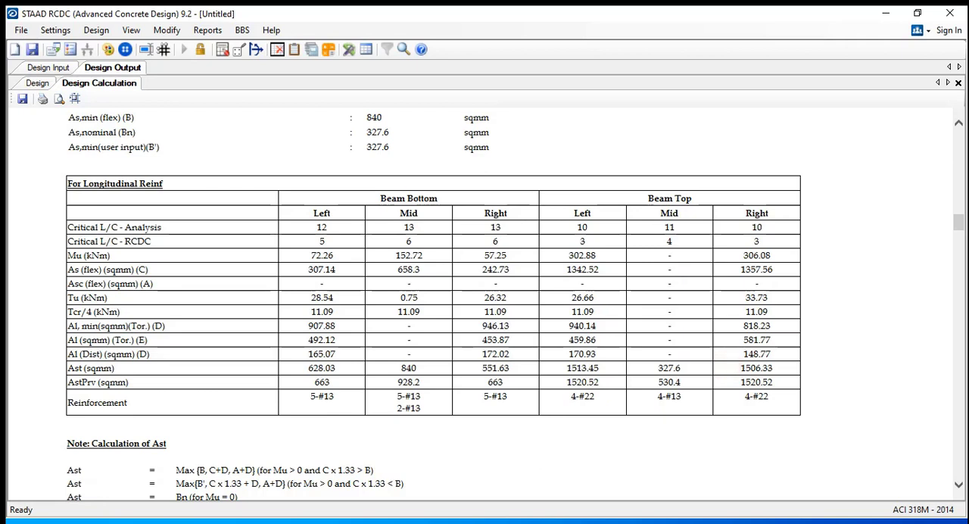
drag(82, 183, 163, 184)
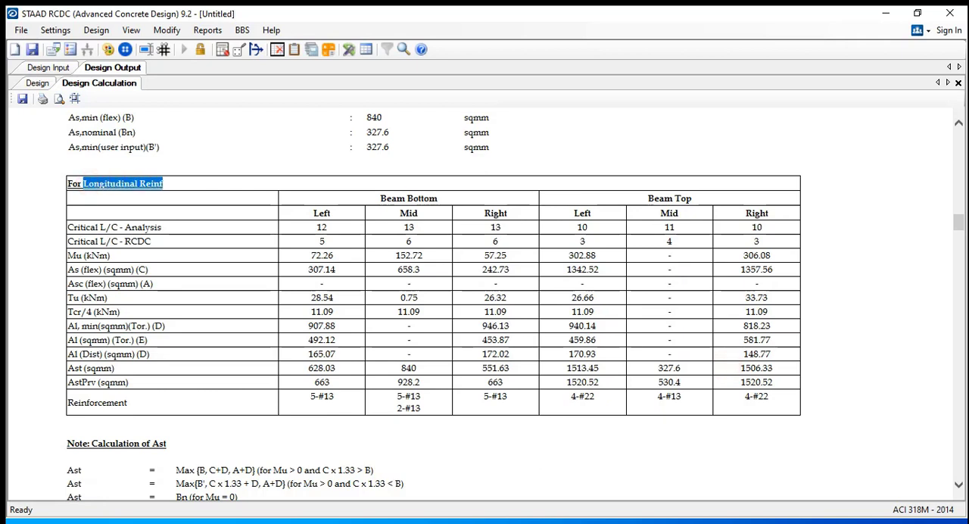
Review the Mu and As (flex) rows in beam B1's longitudinal reinforcement table
click(182, 205)
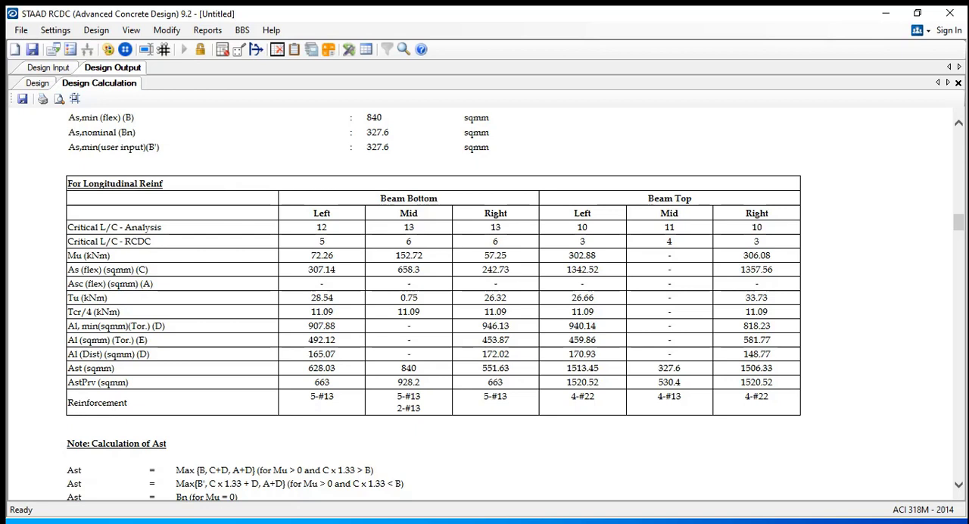
double_click(749, 256)
drag(68, 256, 771, 256)
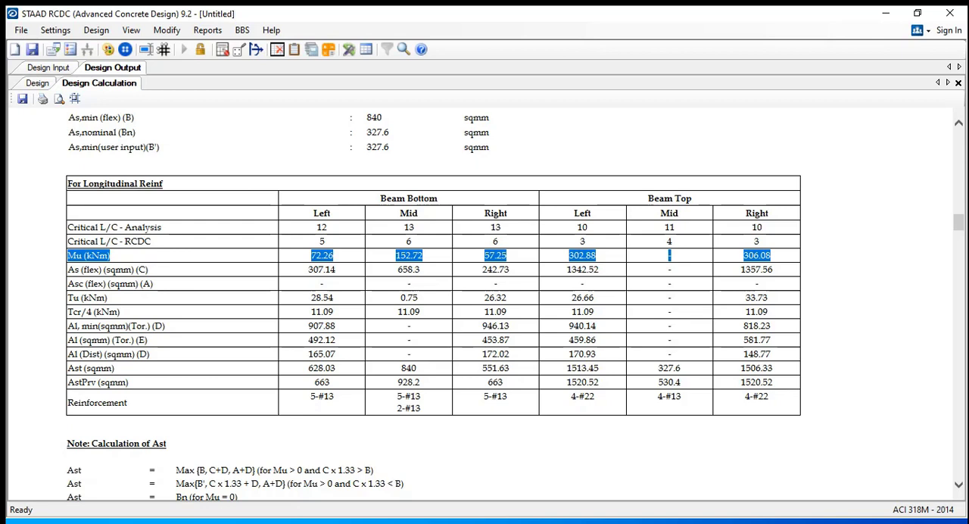
drag(82, 270, 772, 269)
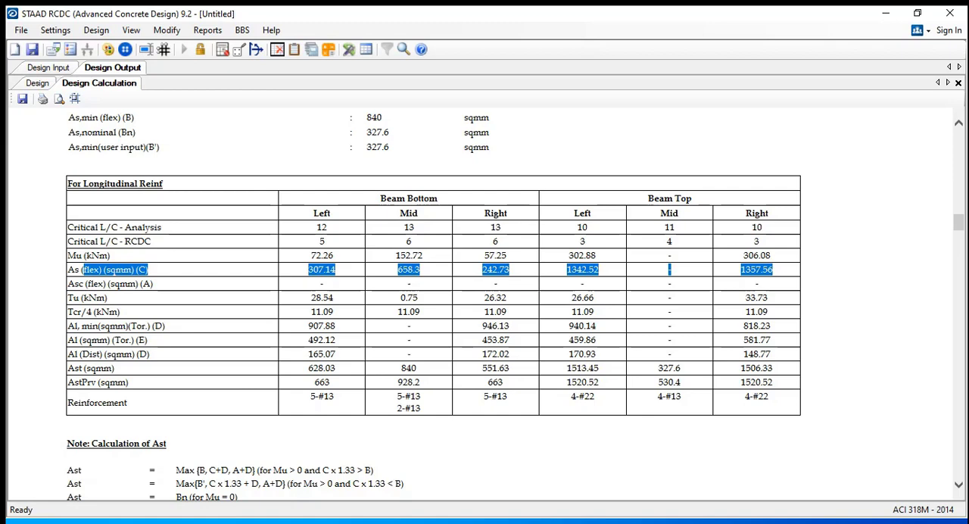
click(753, 251)
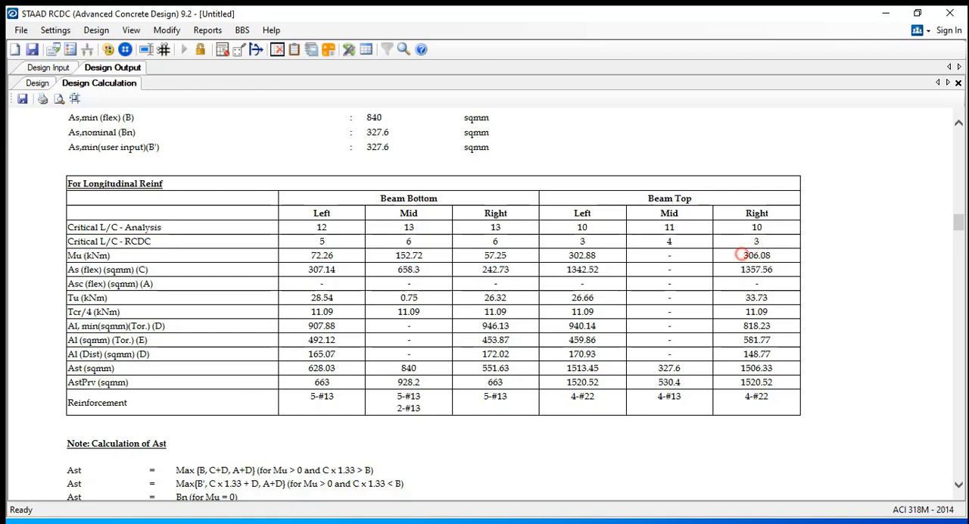
Compare Tu with Tcr/4 for beam B1 and examine the torsional reinforcement rows in the longitudinal reinforcement table
drag(742, 255, 771, 256)
drag(745, 297, 768, 298)
click(737, 312)
drag(787, 382, 69, 325)
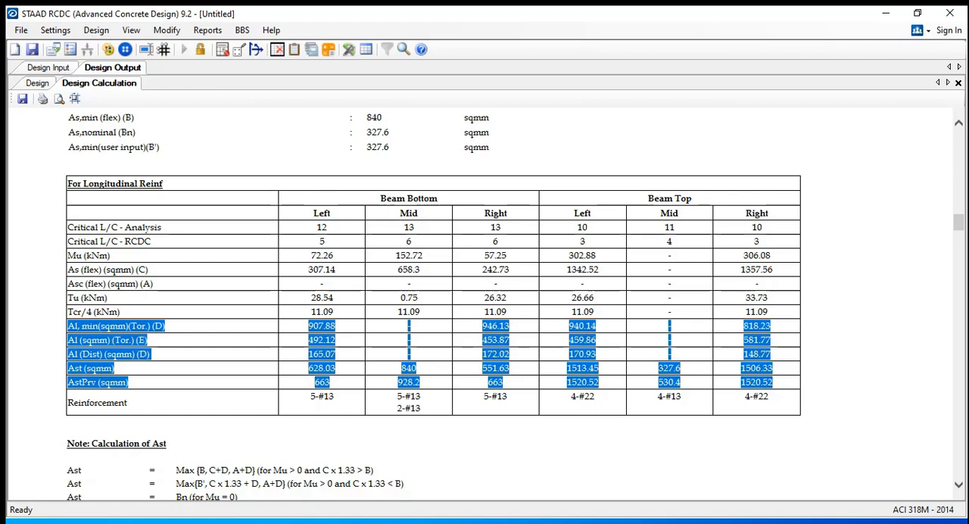
click(759, 334)
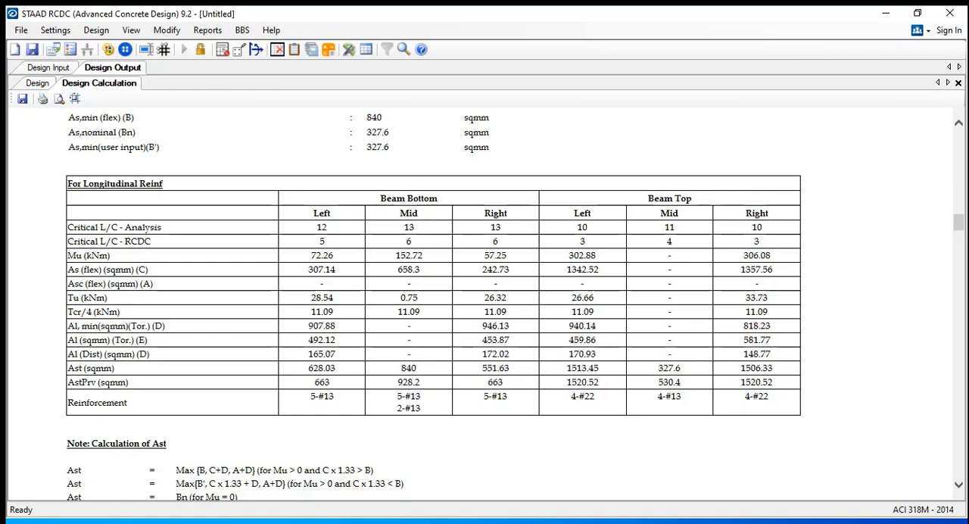
mouse_move(765, 340)
mouse_down()
mouse_move(777, 341)
mouse_move(745, 327)
mouse_move(772, 339)
mouse_up()
click(750, 329)
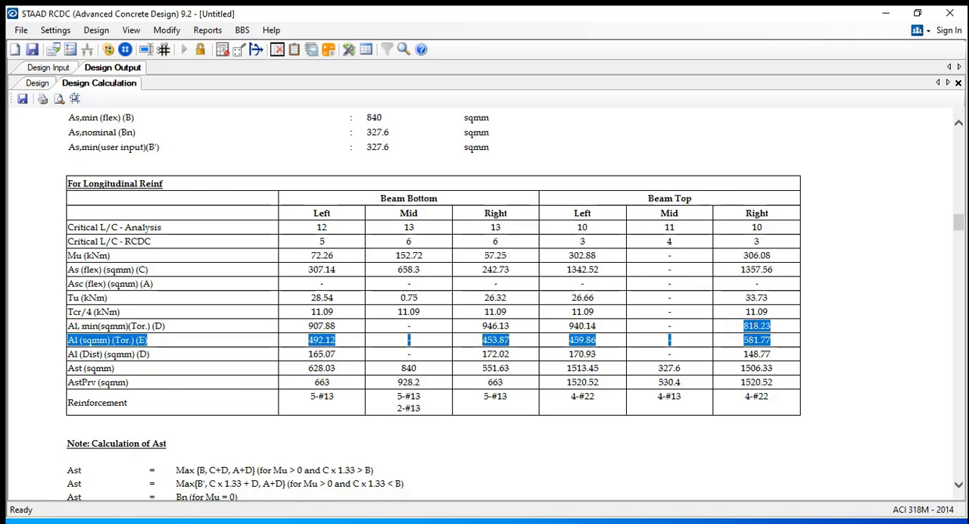
click(771, 340)
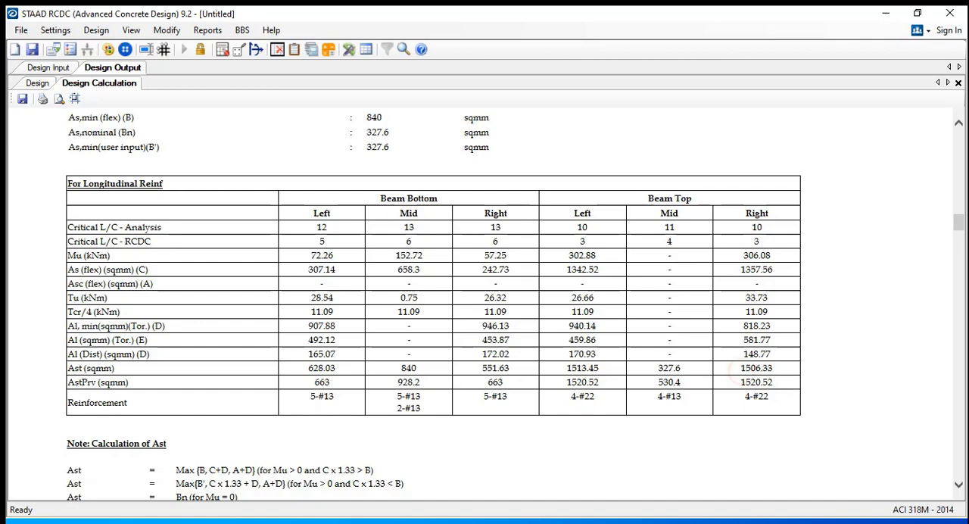
Compare beam B1's required Ast with the provided AstPrv and check the bars in the Reinforcement row
drag(740, 367, 751, 368)
drag(69, 368, 774, 369)
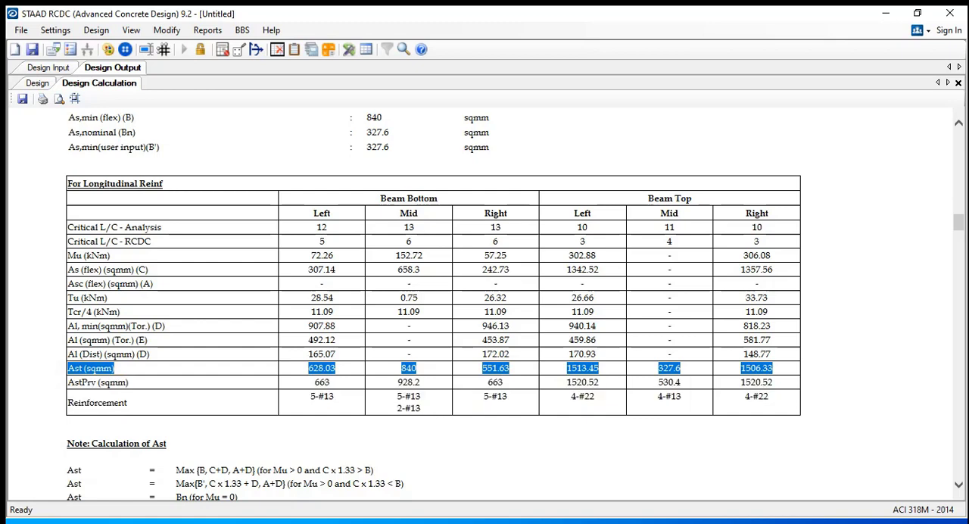
drag(68, 382, 773, 383)
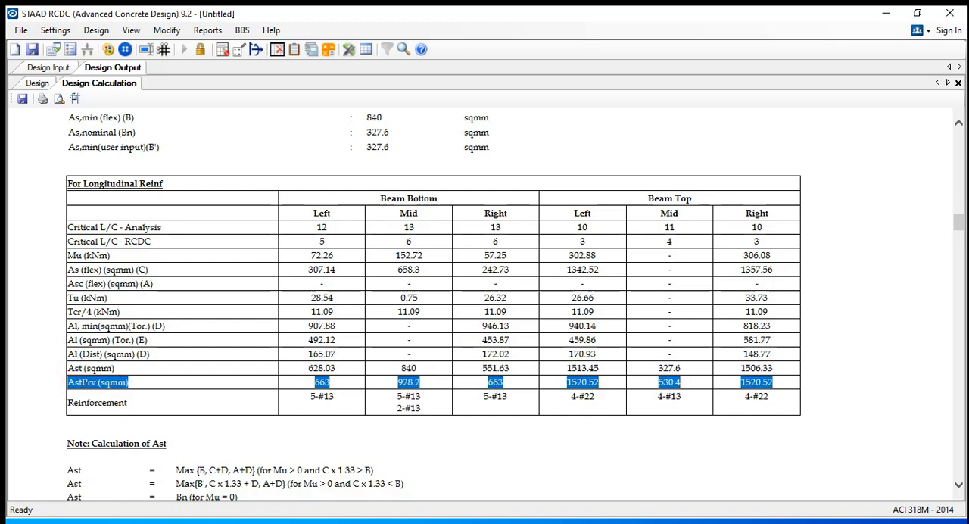
click(759, 385)
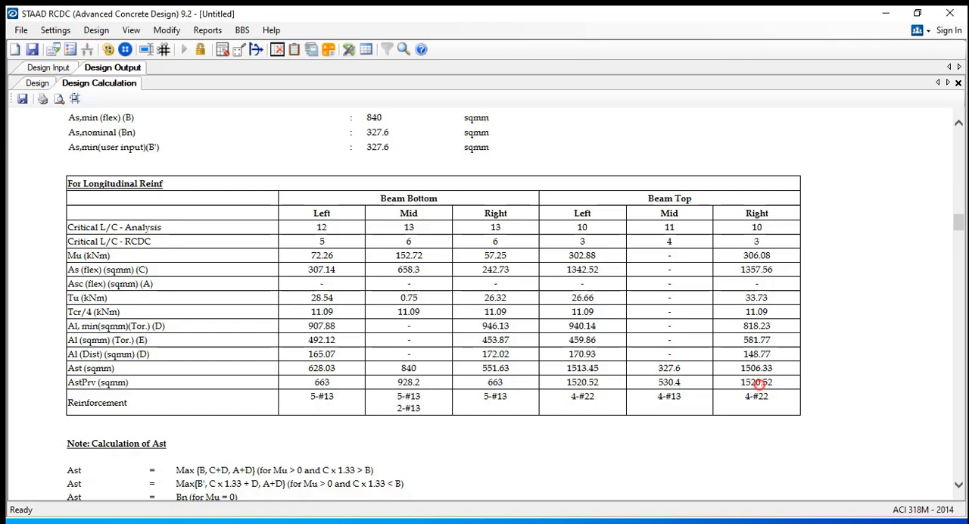
drag(777, 380, 741, 368)
click(758, 384)
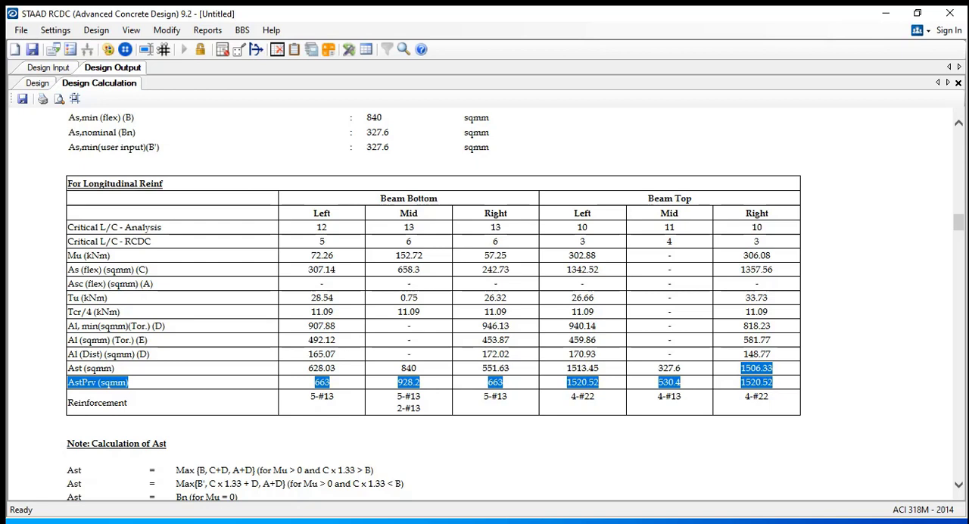
click(781, 397)
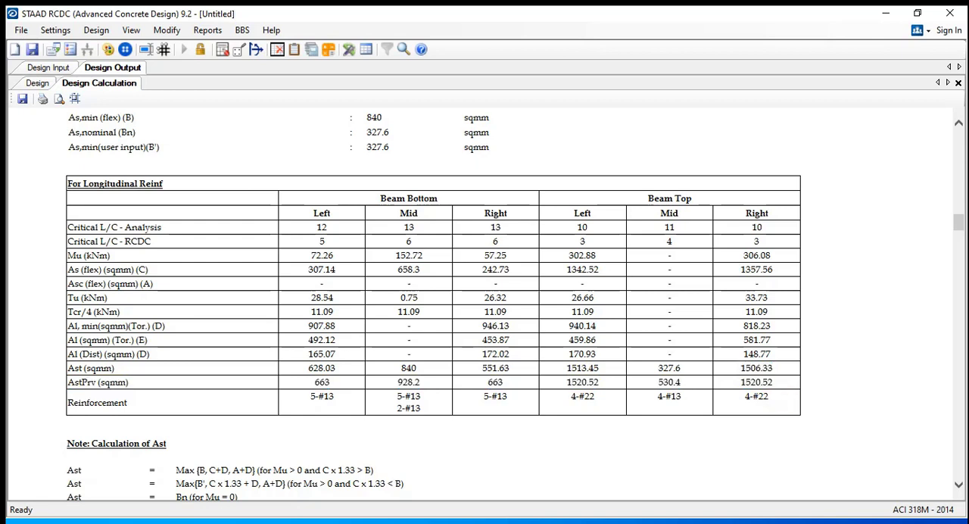
drag(781, 398, 97, 402)
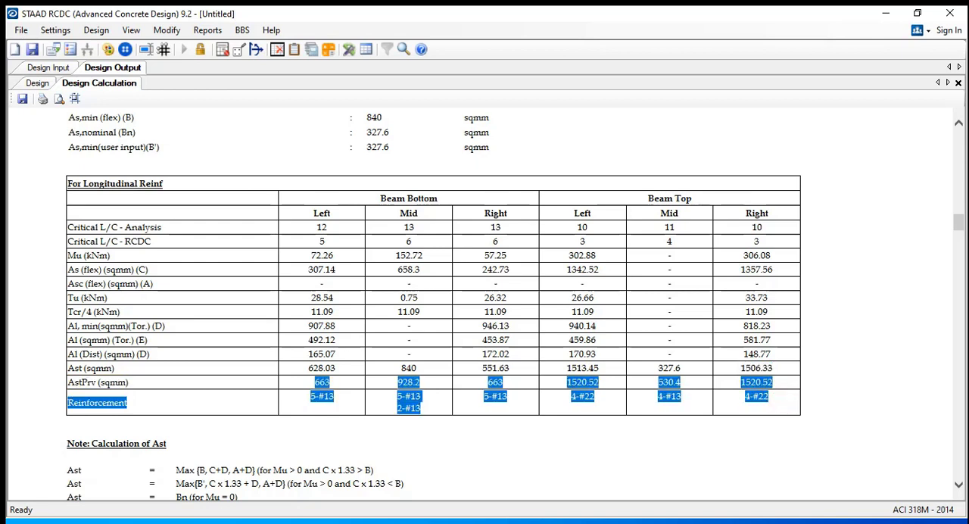
click(278, 362)
Read the Ast calculation notes and review beam B1's transverse reinforcement table
scroll(279, 362, down, 2)
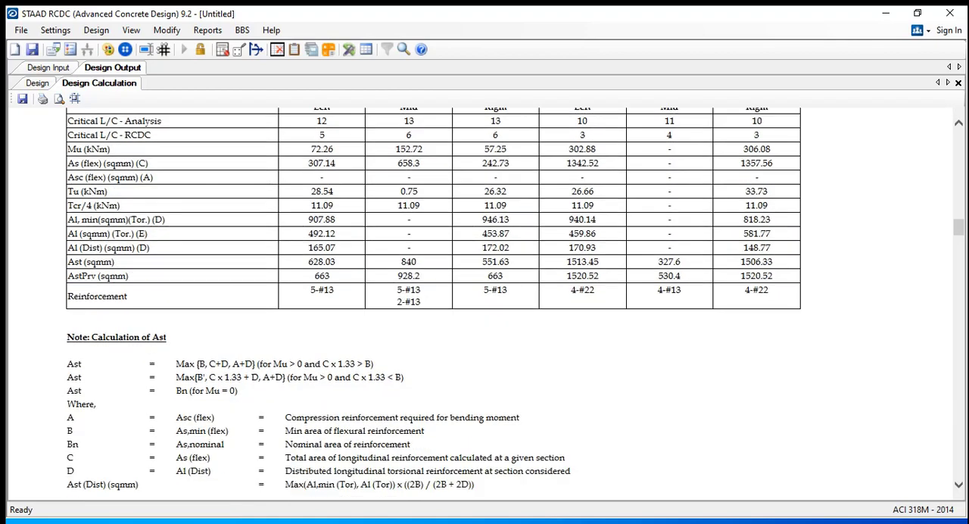
scroll(343, 303, down, 3)
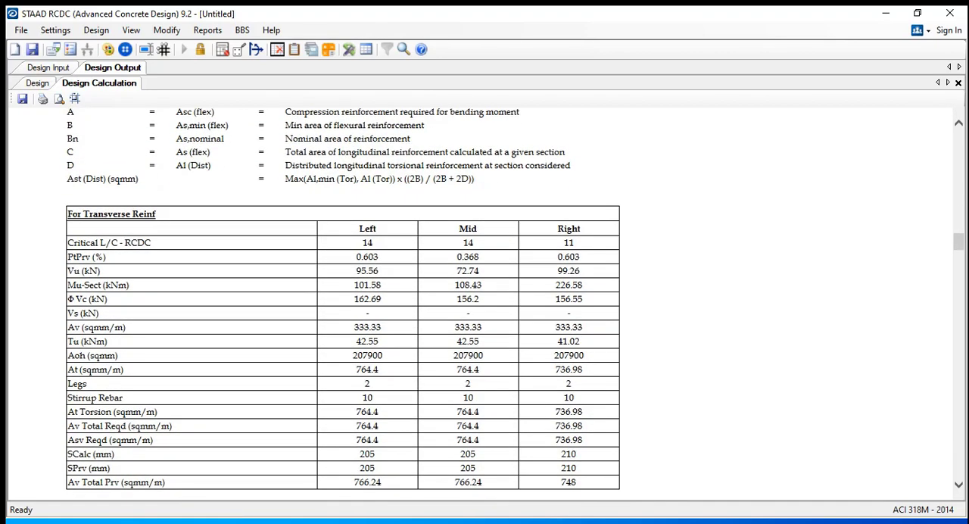
drag(224, 231, 500, 356)
click(563, 345)
scroll(343, 303, down, 1)
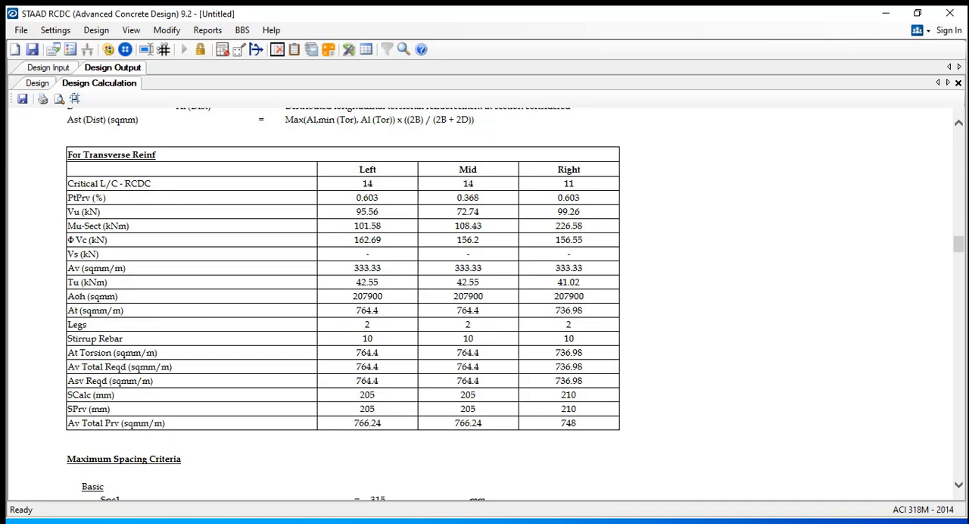
Review beam B1's maximum spacing criteria and skin reinforcement, along with beam B2's calculation data and longitudinal reinforcement
scroll(343, 303, down, 1)
scroll(343, 303, down, 5)
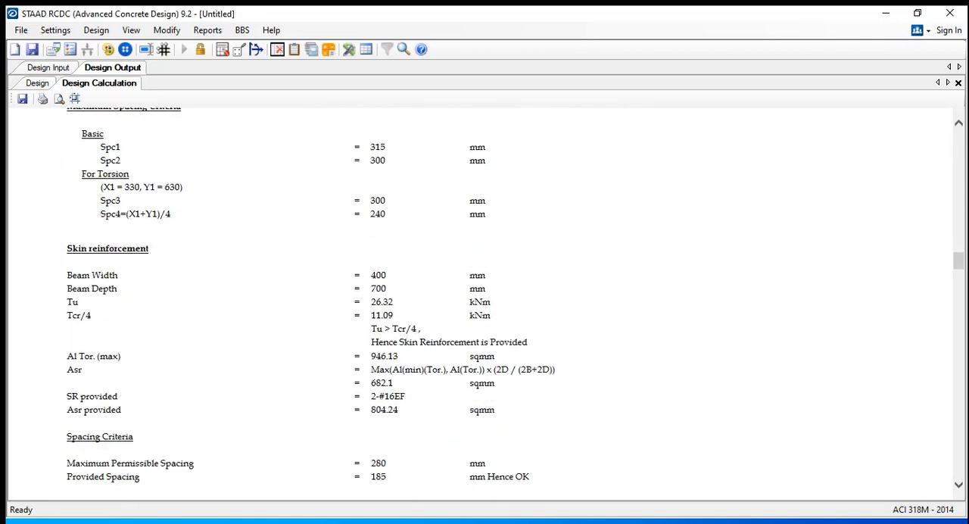
scroll(485, 303, down, 6)
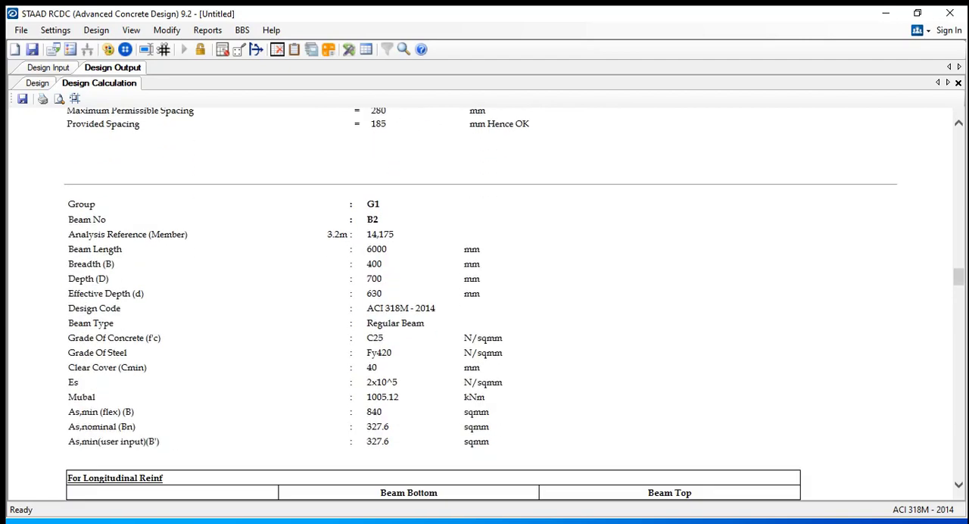
scroll(484, 302, down, 6)
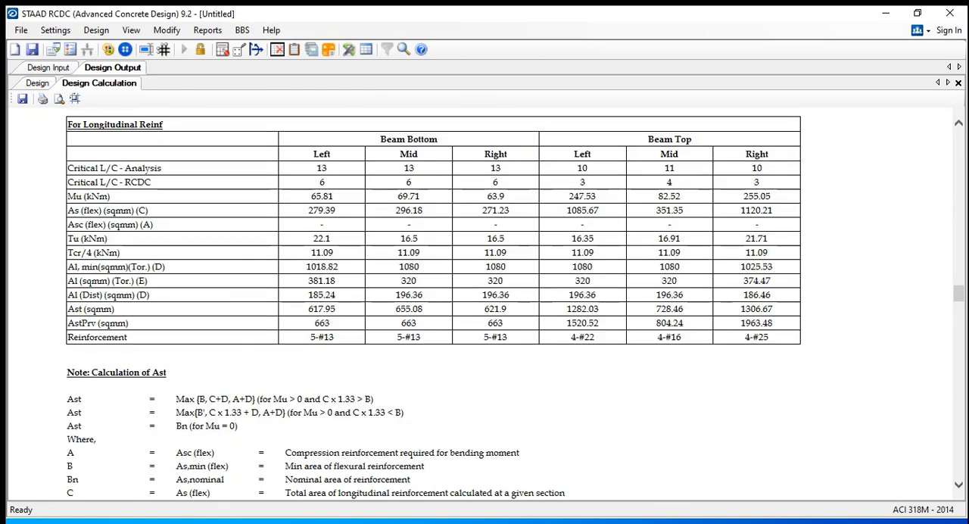
scroll(433, 307, up, 7)
scroll(484, 303, up, 13)
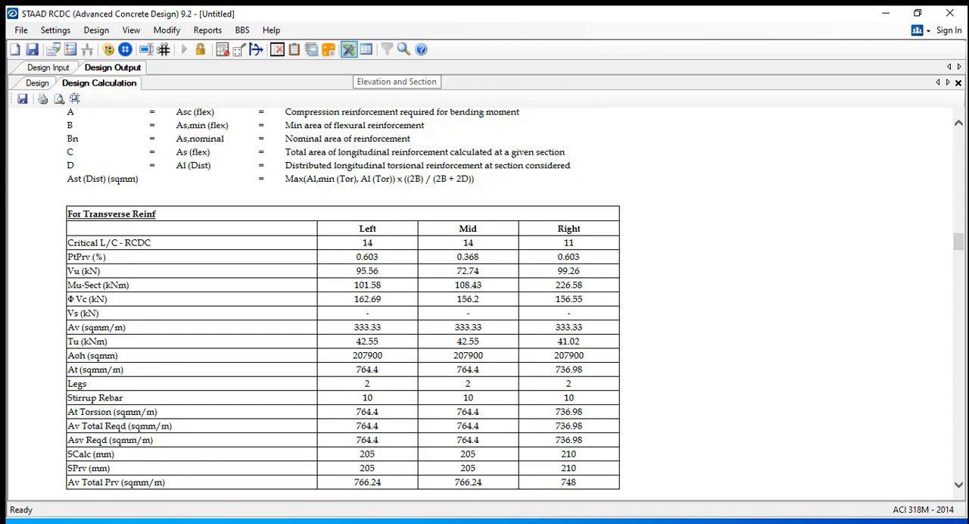
Generate the detailing drawing for beams B1-B2-B3-B4 with Elevation, Cross section and Cross Beams included
click(348, 50)
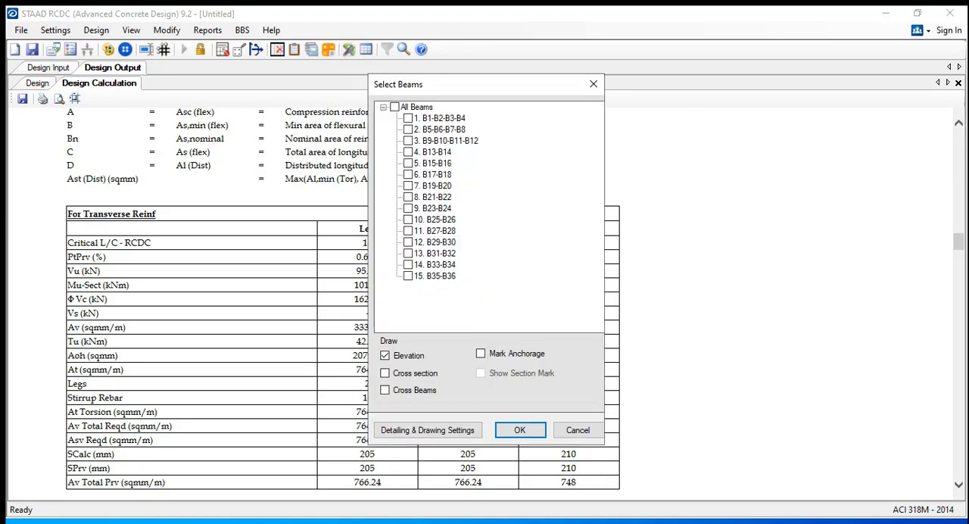
click(408, 119)
click(384, 372)
click(384, 389)
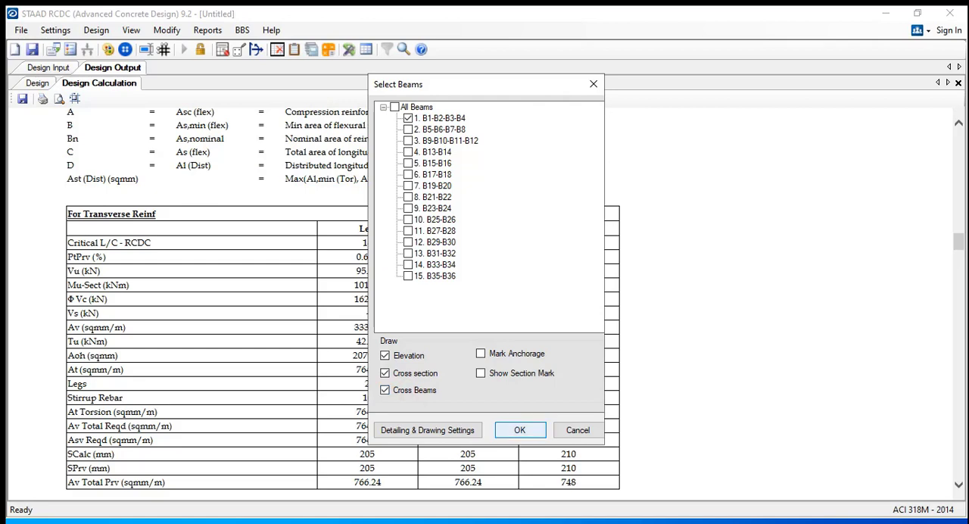
key(Return)
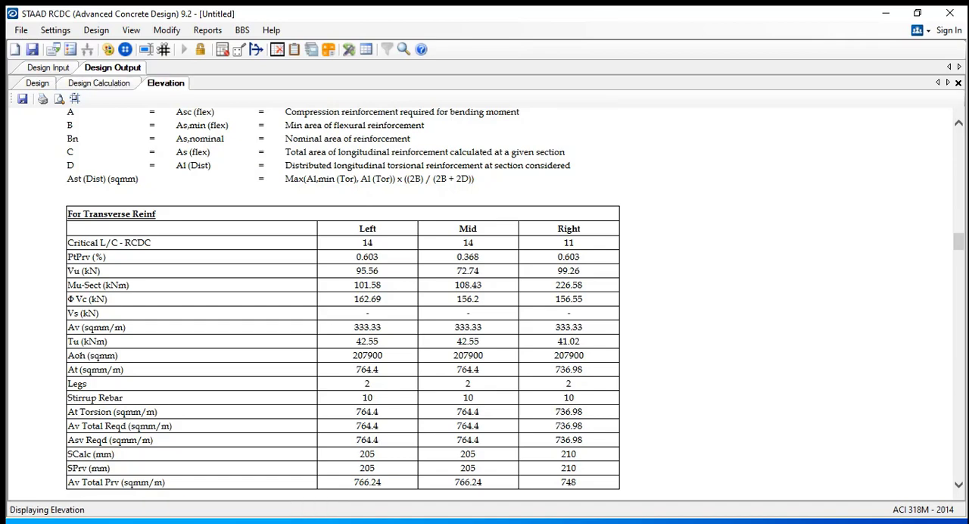
scroll(461, 322, down, 2)
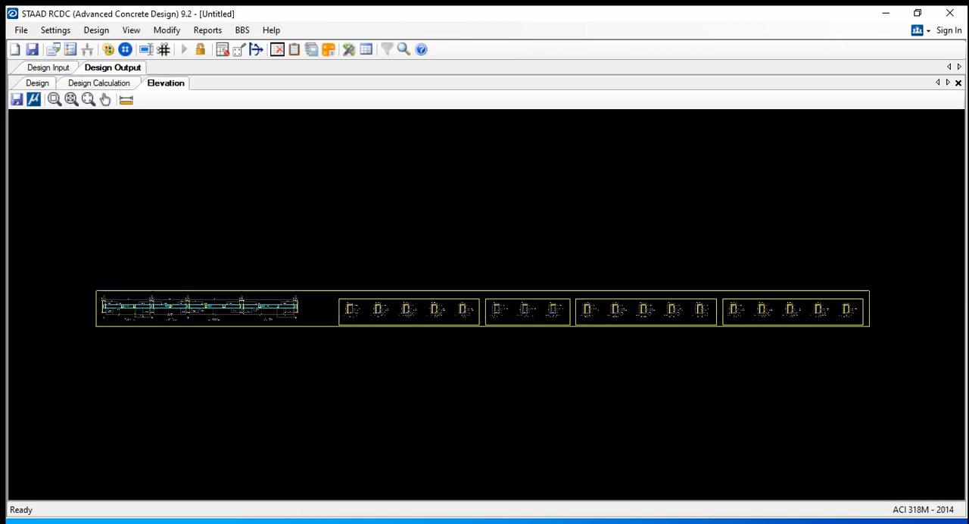
Examine the bar, stirrup and dimension labels on the elevation of beams B1 and B2
middle_drag(462, 322, 589, 319)
scroll(356, 316, up, 10)
middle_drag(219, 306, 359, 322)
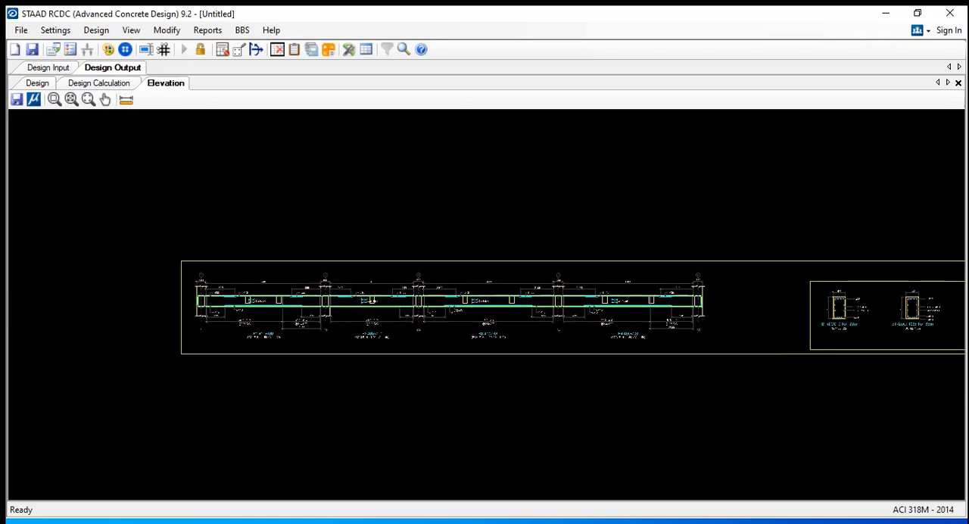
scroll(359, 322, up, 3)
scroll(298, 306, up, 3)
scroll(360, 314, up, 1)
middle_drag(298, 305, 487, 315)
scroll(342, 310, up, 5)
scroll(279, 279, up, 4)
mouse_move(424, 302)
middle_down()
mouse_move(382, 298)
mouse_move(454, 298)
middle_up()
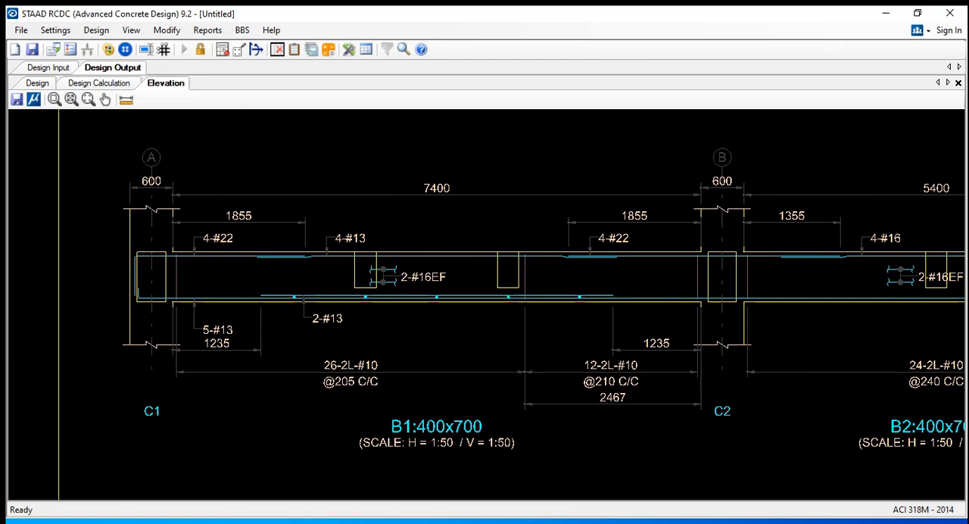
mouse_move(730, 236)
middle_down()
mouse_move(177, 222)
mouse_move(345, 237)
mouse_move(578, 229)
middle_up()
scroll(650, 231, down, 4)
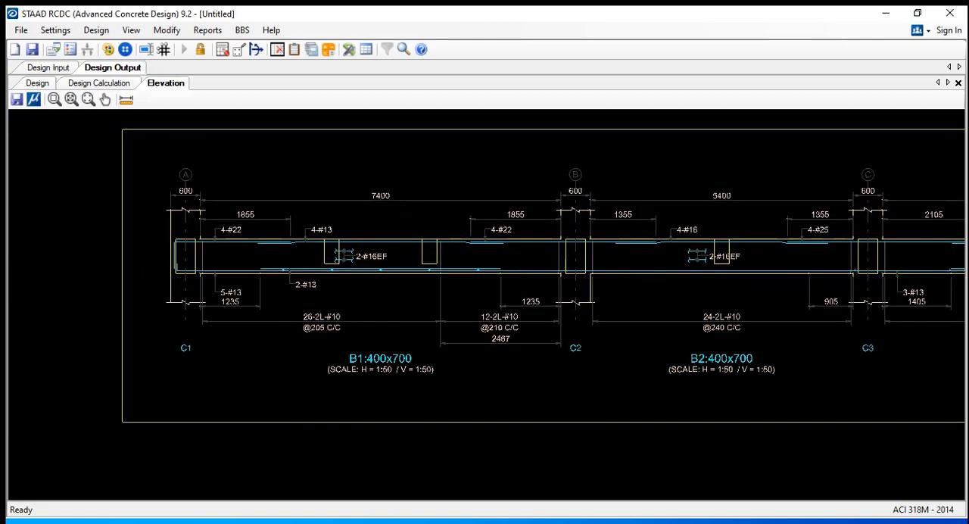
scroll(286, 235, up, 4)
scroll(271, 240, up, 3)
scroll(294, 243, down, 3)
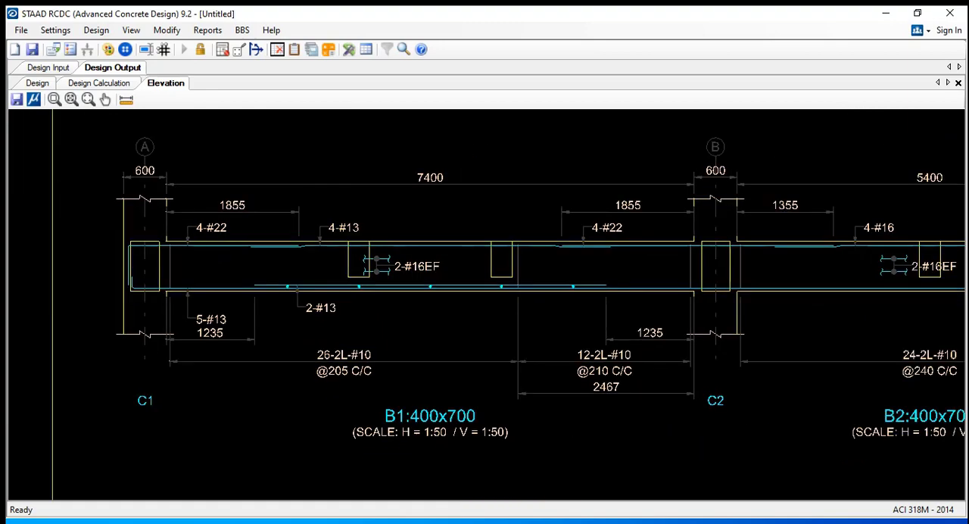
scroll(446, 268, down, 8)
Inspect the cross-section details of beams B1 and B2 at their different locations along the span
middle_drag(446, 270, 238, 249)
scroll(469, 262, down, 4)
middle_drag(477, 262, 75, 254)
scroll(719, 231, down, 1)
middle_drag(719, 230, 227, 204)
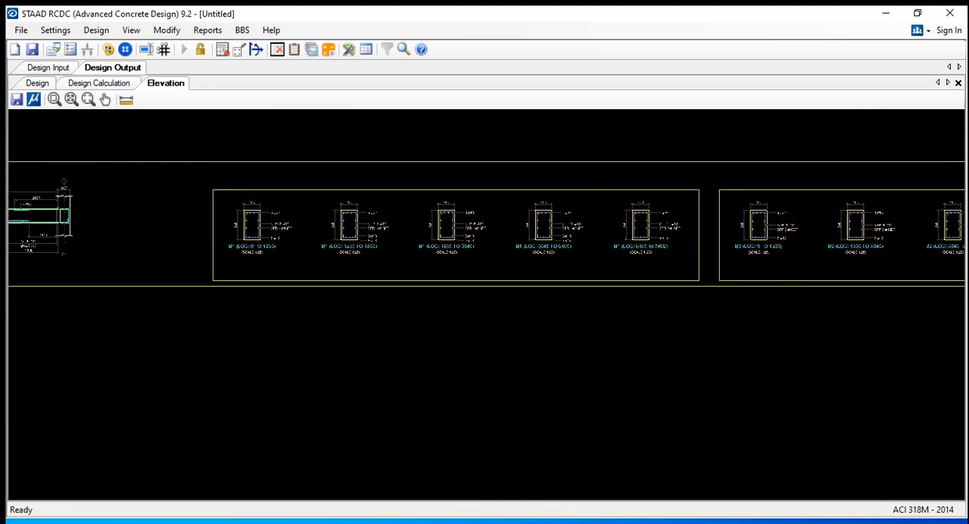
scroll(290, 227, up, 4)
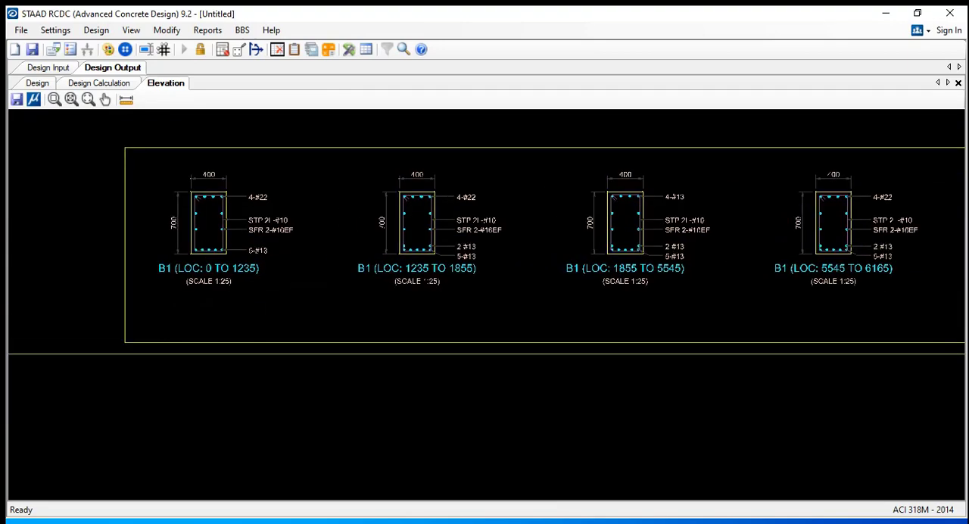
middle_drag(454, 243, 302, 240)
mouse_move(682, 242)
middle_down()
mouse_move(295, 242)
mouse_move(305, 225)
middle_up()
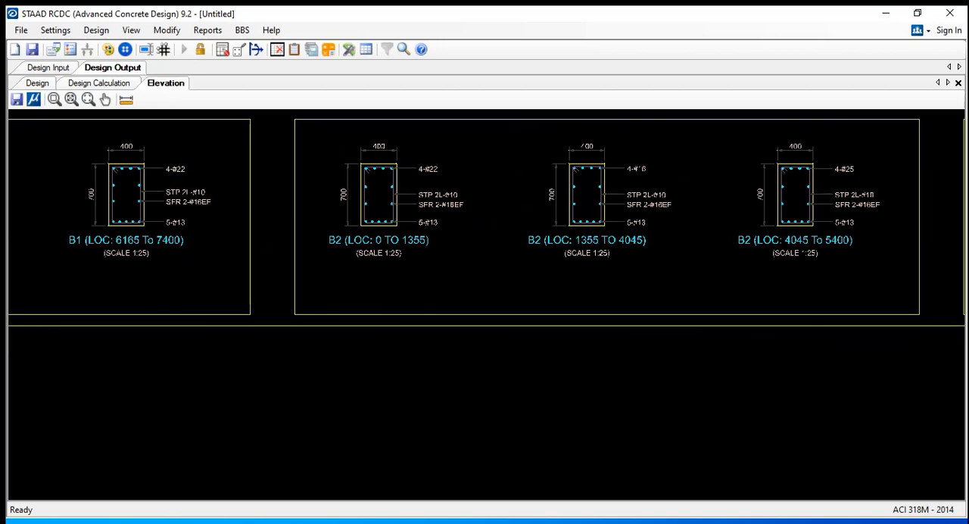
Try to save the detailing drawing of beams B1-B2-B3-B4 and dismiss the resulting message
scroll(484, 227, down, 3)
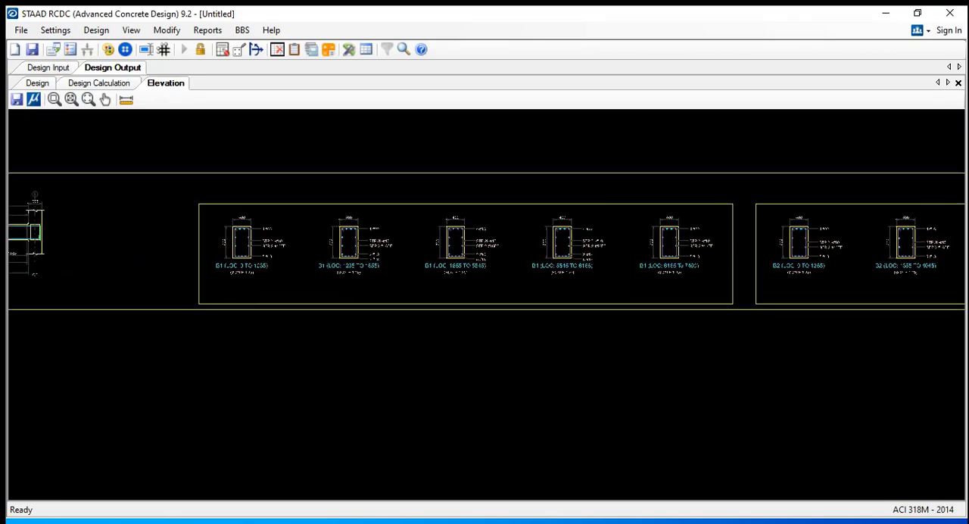
mouse_move(227, 250)
middle_down()
mouse_move(455, 263)
mouse_move(960, 265)
middle_up()
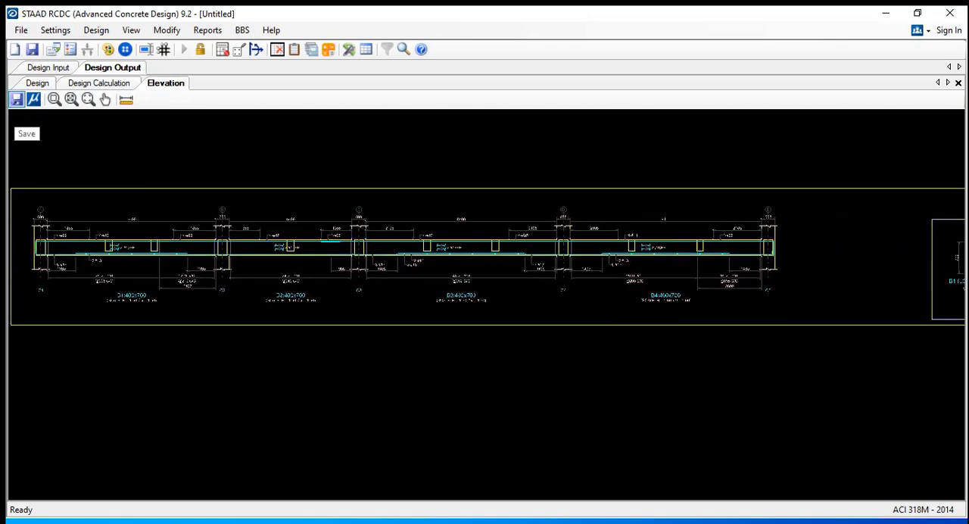
click(17, 99)
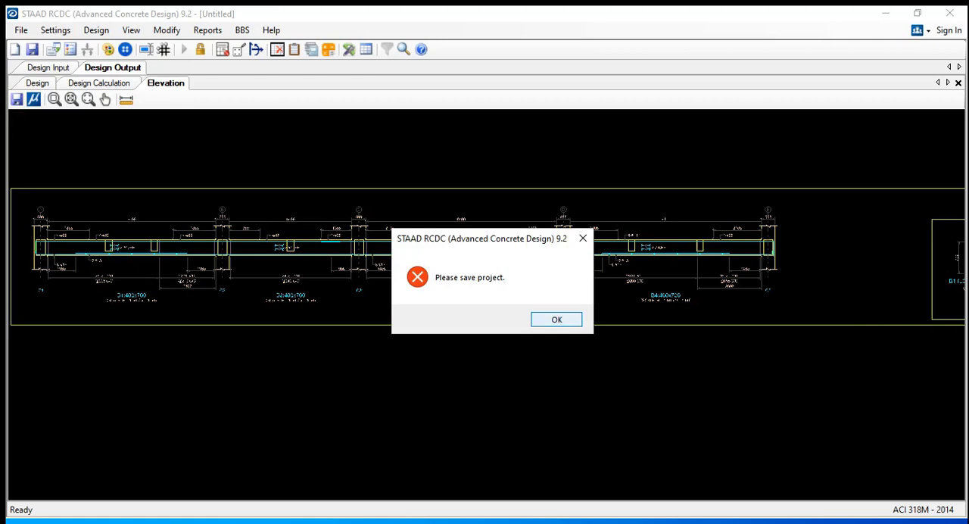
click(567, 316)
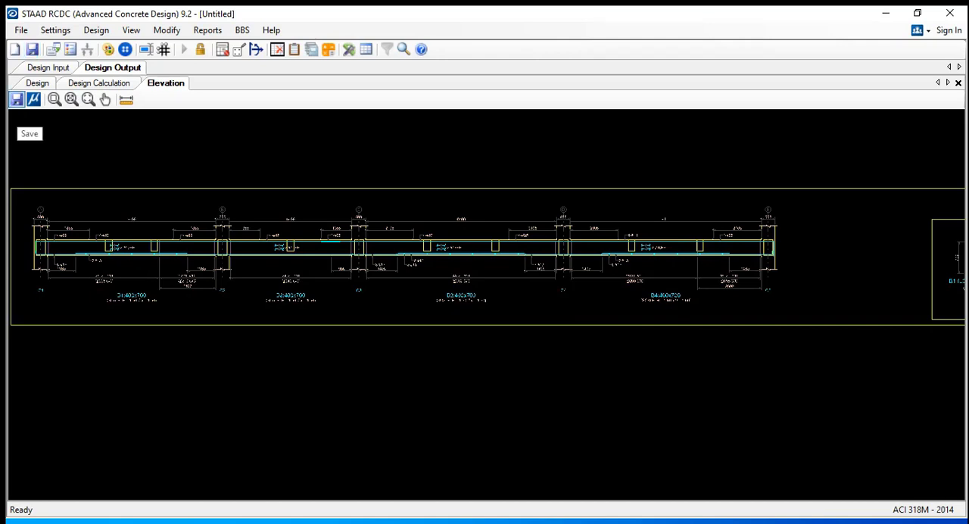
Review the overall layout of the detailing drawing, from the continuous beam elevation to the grouped cross sections of each beam
scroll(550, 257, down, 11)
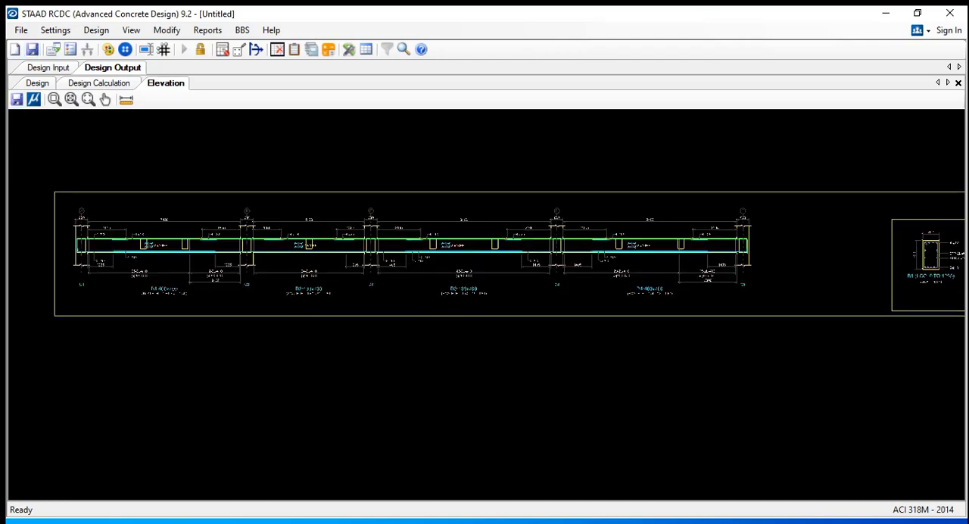
scroll(550, 280, down, 2)
middle_drag(550, 280, 226, 280)
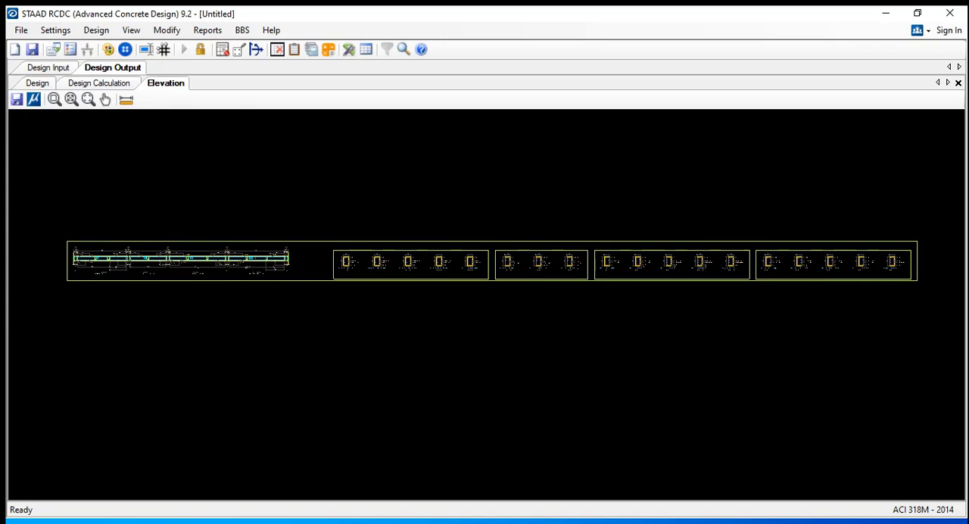
scroll(511, 256, up, 5)
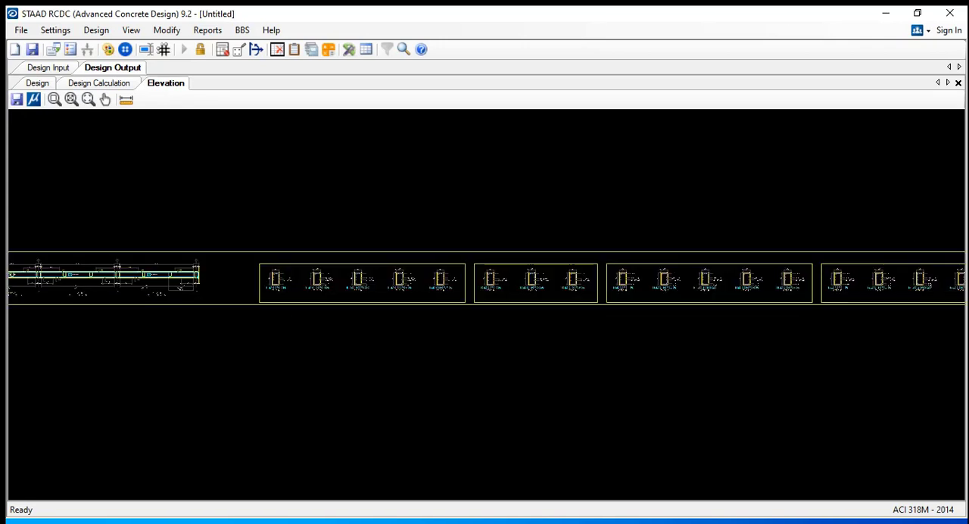
scroll(511, 256, up, 3)
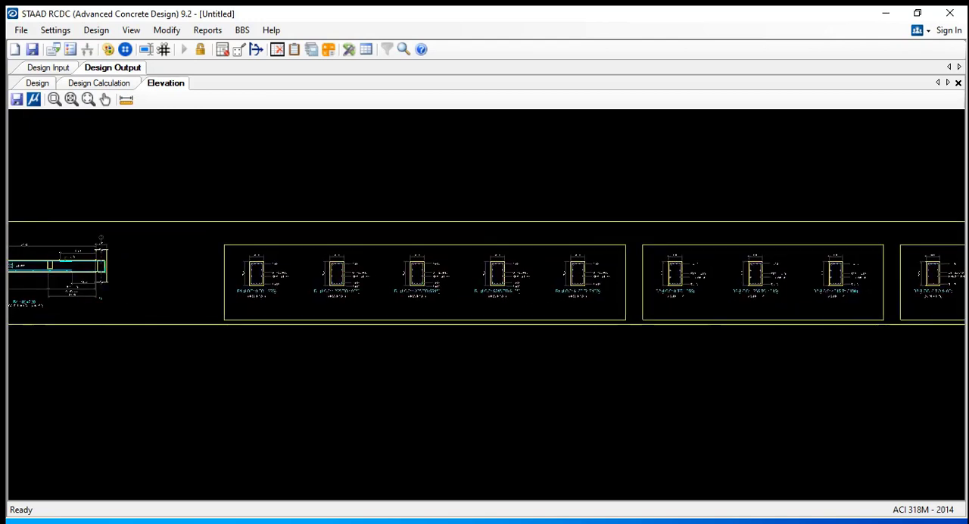
scroll(464, 340, up, 1)
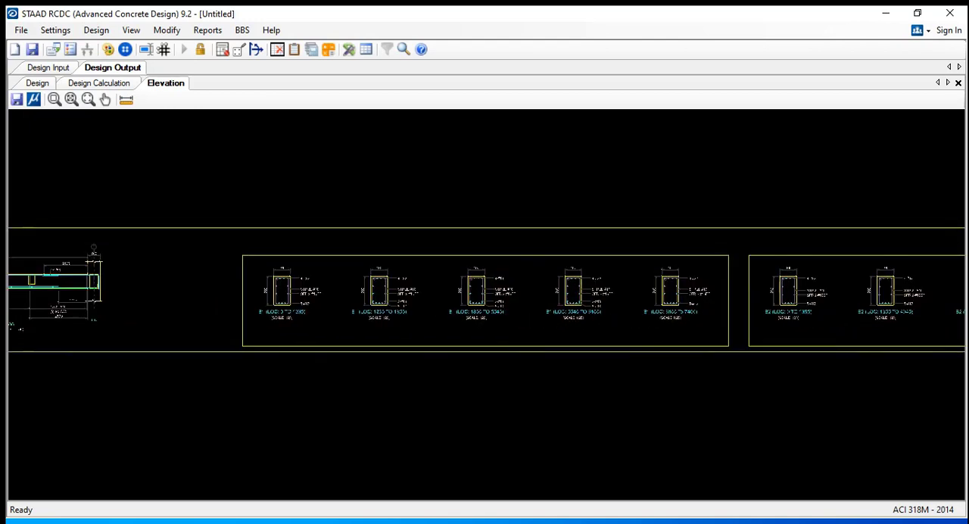